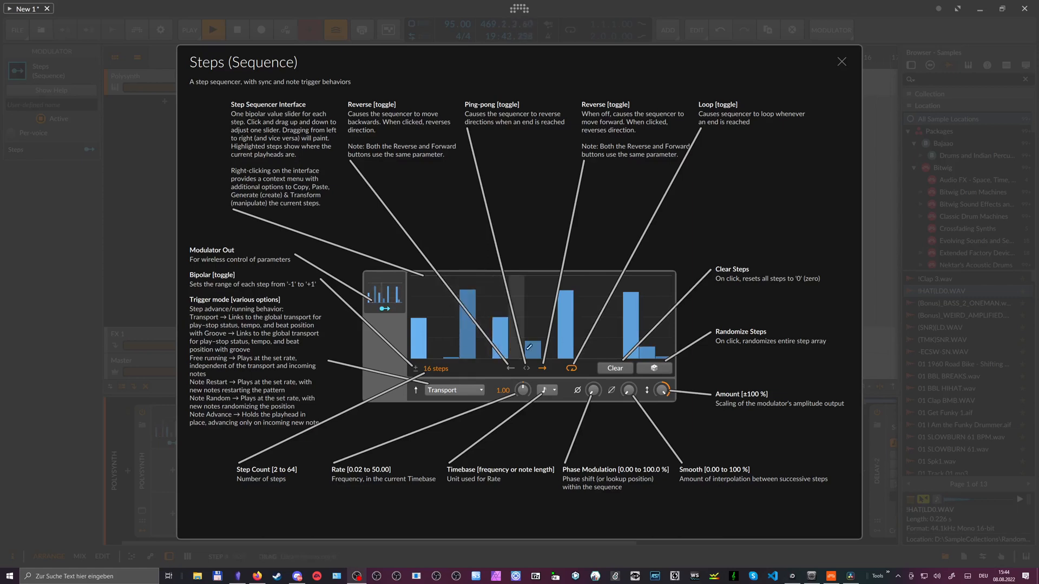
# Expand the Steps sequence to 64 steps and paint a smooth curve with low middle values.
pyautogui.moveTo(529, 347)
pyautogui.mouseDown()
pyautogui.moveTo(479, 310)
pyautogui.moveTo(430, 316)
pyautogui.moveTo(603, 327)
pyautogui.moveTo(431, 323)
pyautogui.mouseUp()
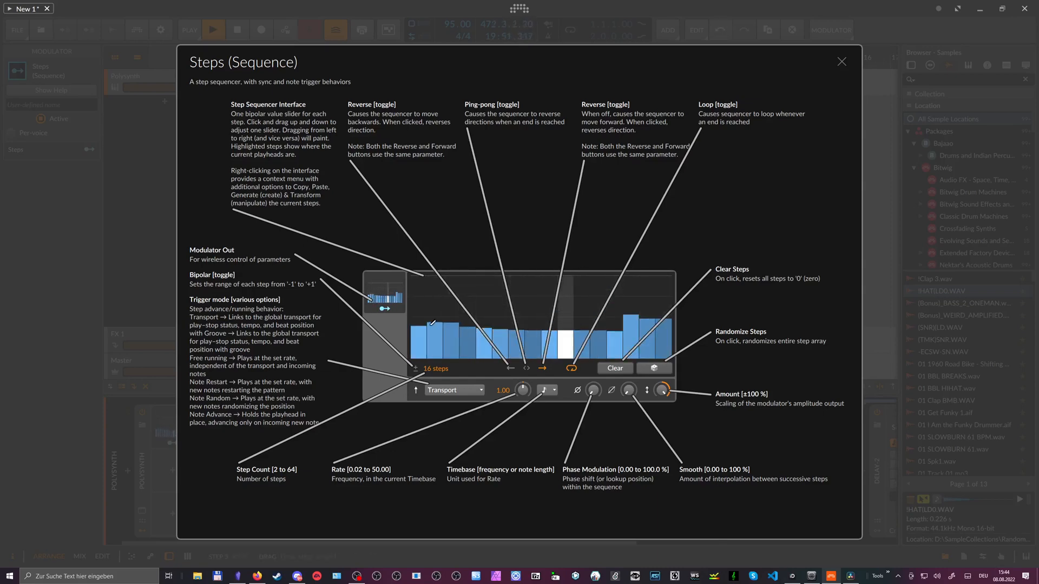
pyautogui.moveTo(435, 369); pyautogui.dragTo(430, 357)
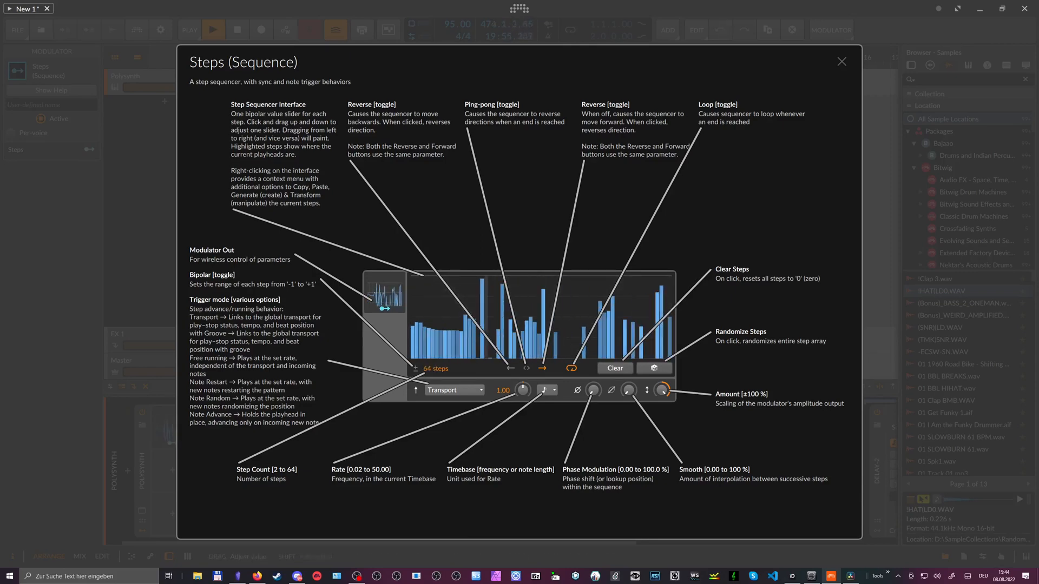
pyautogui.moveTo(665, 284)
pyautogui.mouseDown()
pyautogui.moveTo(479, 318)
pyautogui.moveTo(666, 292)
pyautogui.mouseUp()
pyautogui.moveTo(552, 357); pyautogui.dragTo(498, 339)
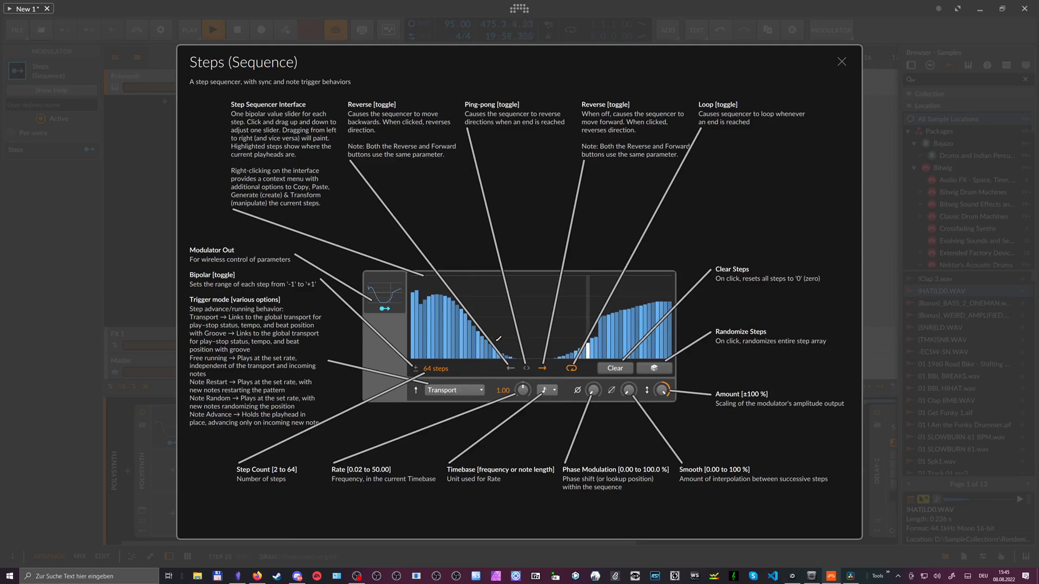
# Generate a saw ramp, then a square, then a sine hump across the steps.
pyautogui.rightClick(519, 291)
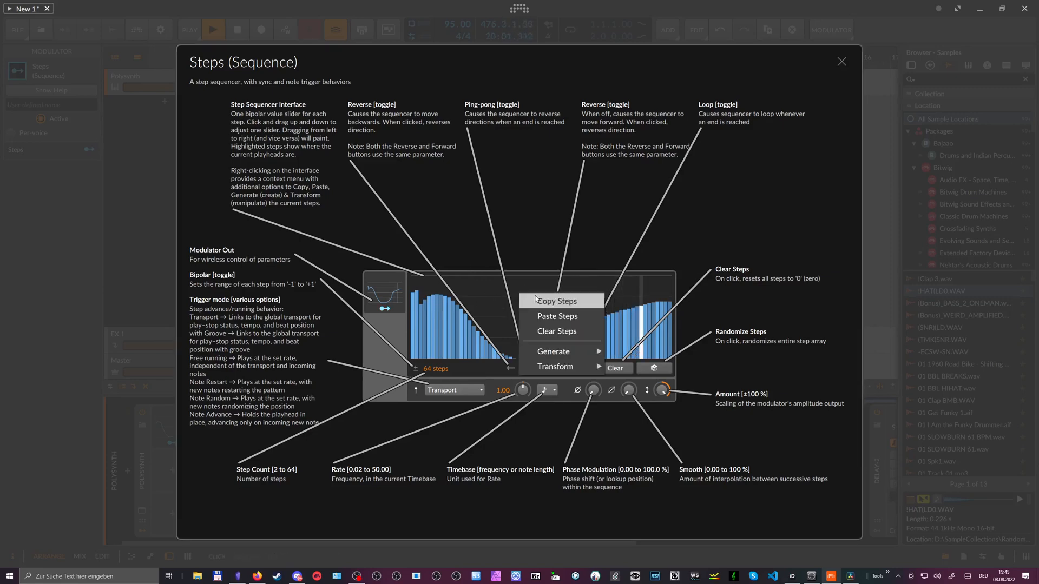
pyautogui.moveTo(554, 352)
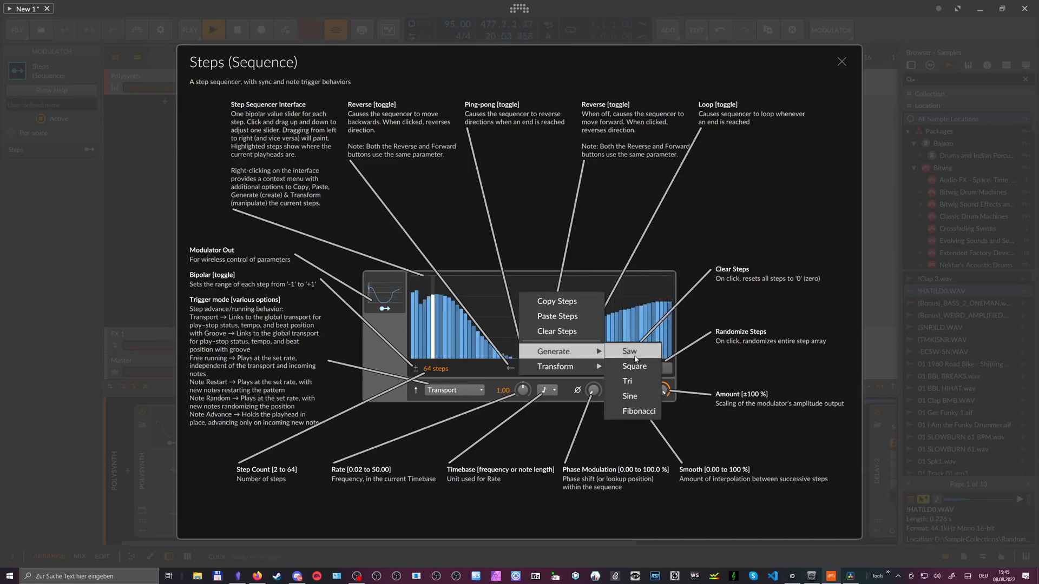
pyautogui.click(626, 335)
pyautogui.rightClick(537, 299)
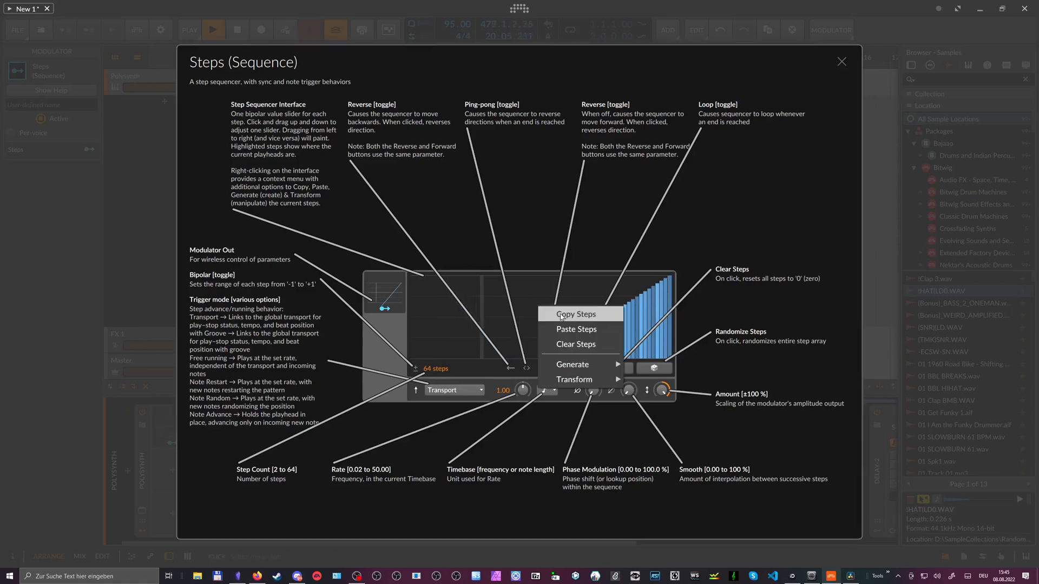
pyautogui.moveTo(574, 364)
pyautogui.click(650, 380)
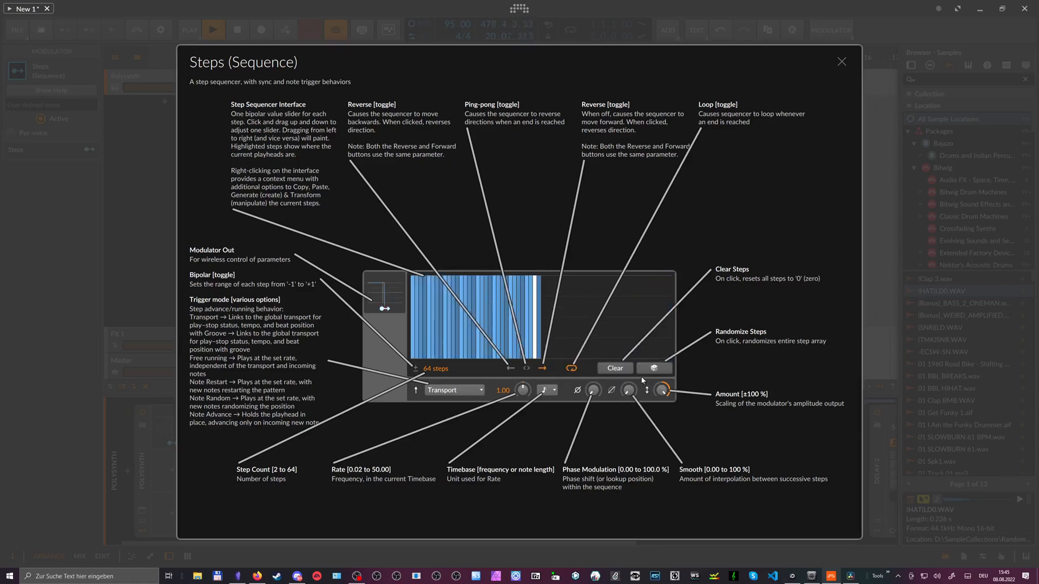
pyautogui.rightClick(586, 325)
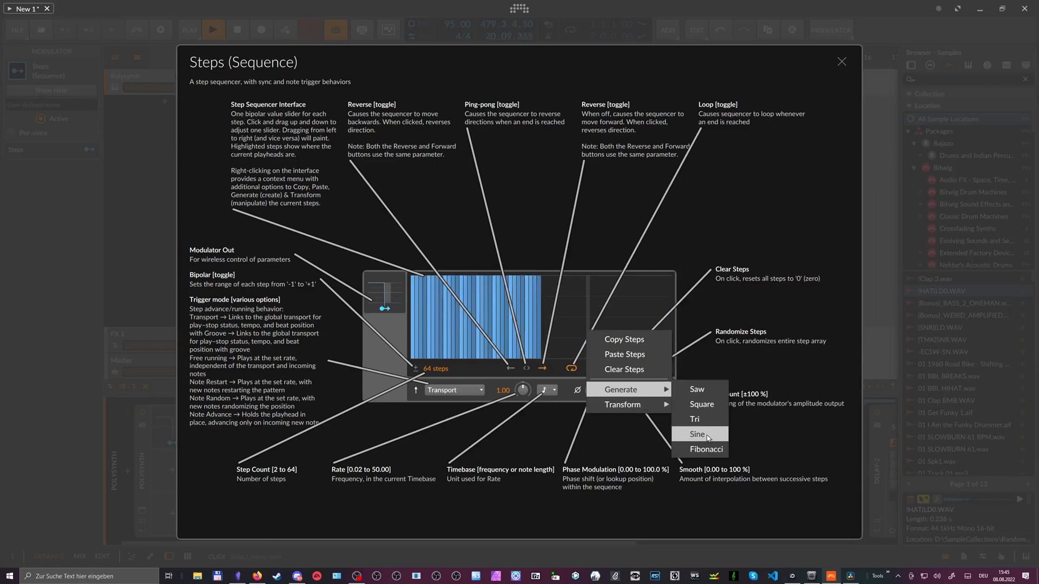
pyautogui.click(697, 434)
# Normalize the step values and reverse the sine hump so its peak sits on the right.
pyautogui.rightClick(523, 308)
pyautogui.moveTo(560, 381)
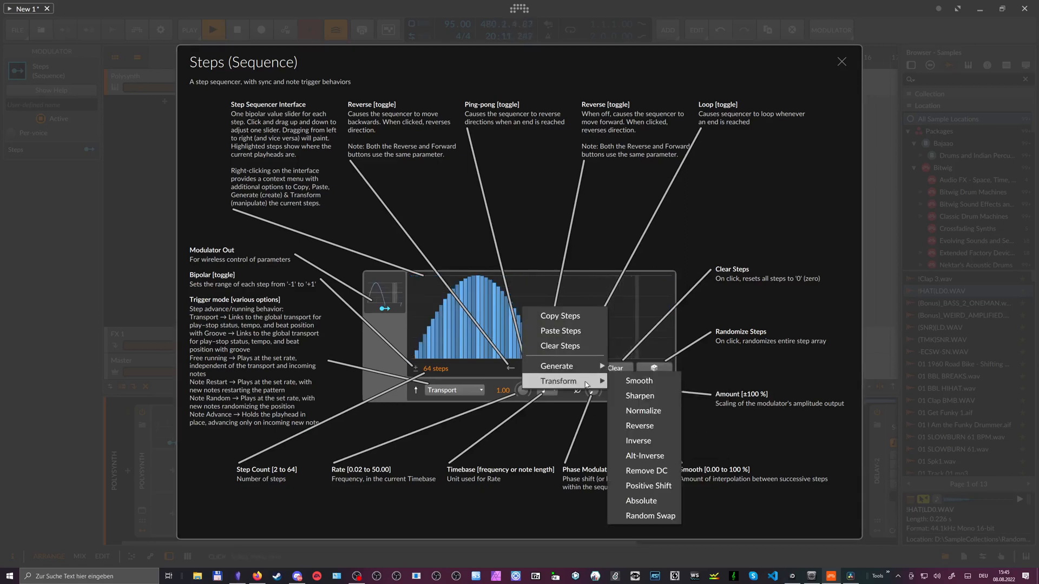
pyautogui.click(641, 381)
pyautogui.rightClick(571, 310)
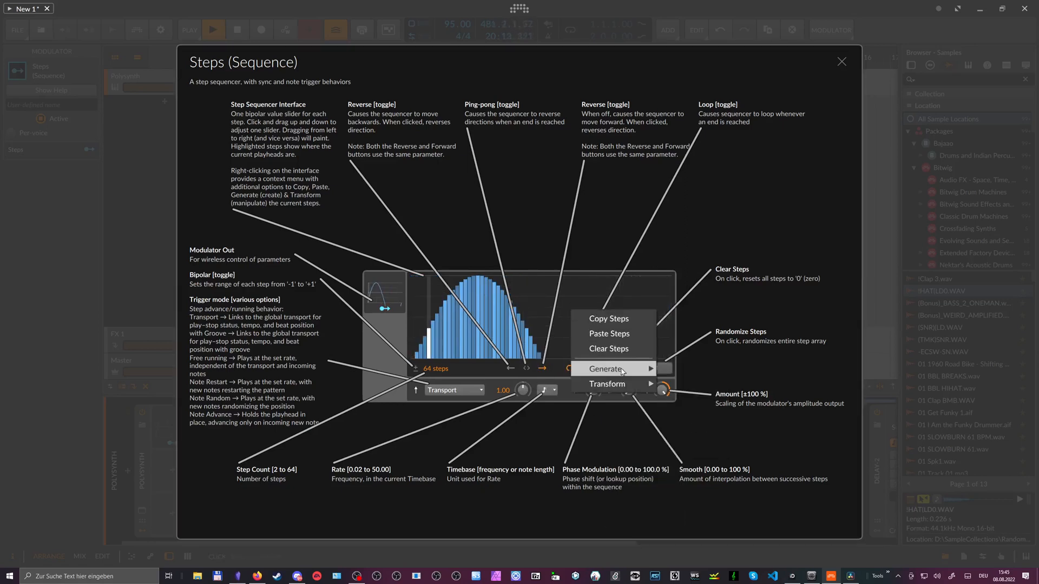
pyautogui.moveTo(608, 384)
pyautogui.click(692, 415)
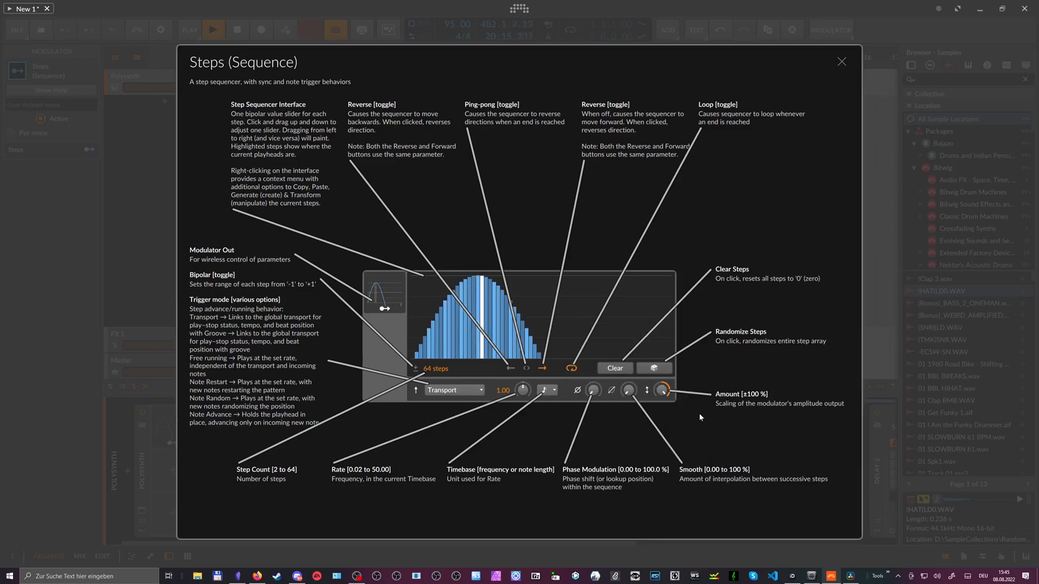
pyautogui.rightClick(599, 327)
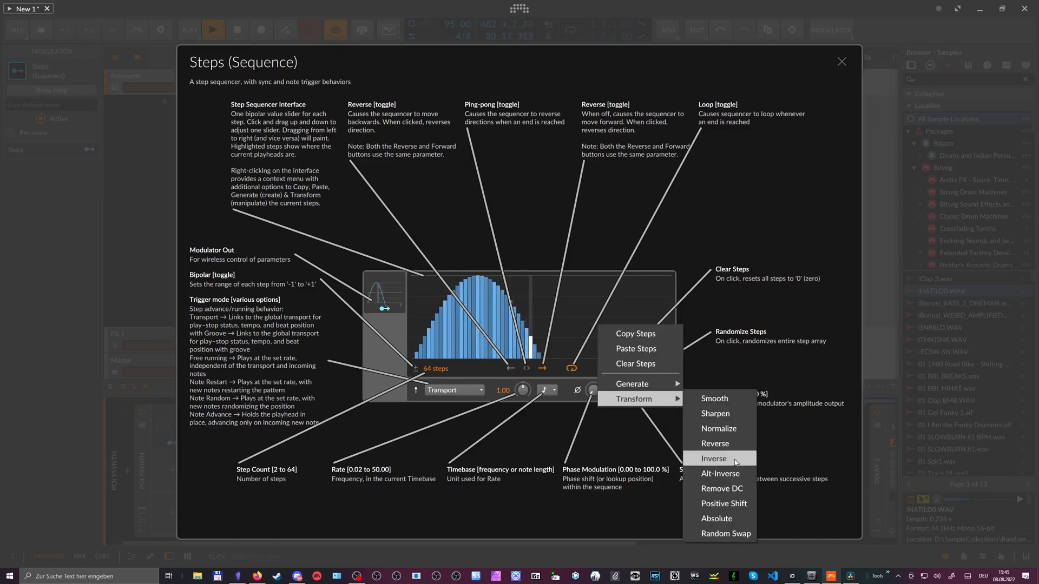
pyautogui.click(715, 443)
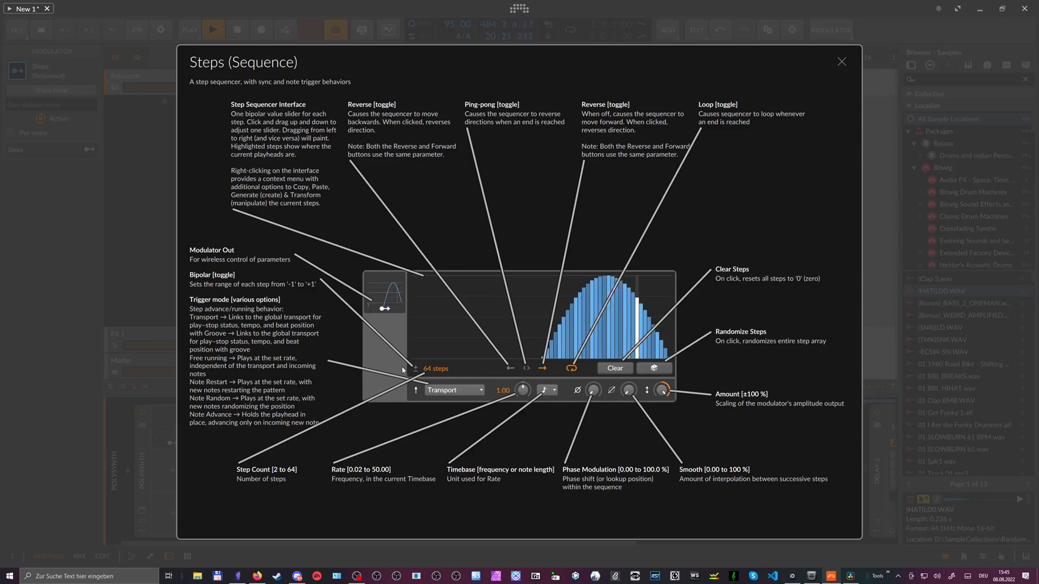
# Make the steps bipolar, try reverse and forward playback directions, and toggle looping.
pyautogui.click(414, 369)
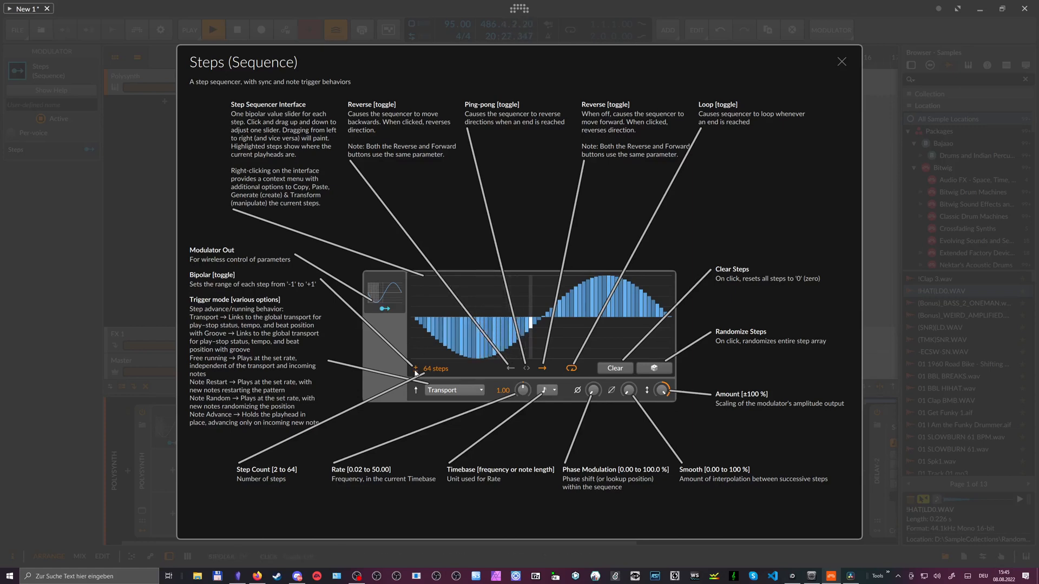
pyautogui.click(415, 370)
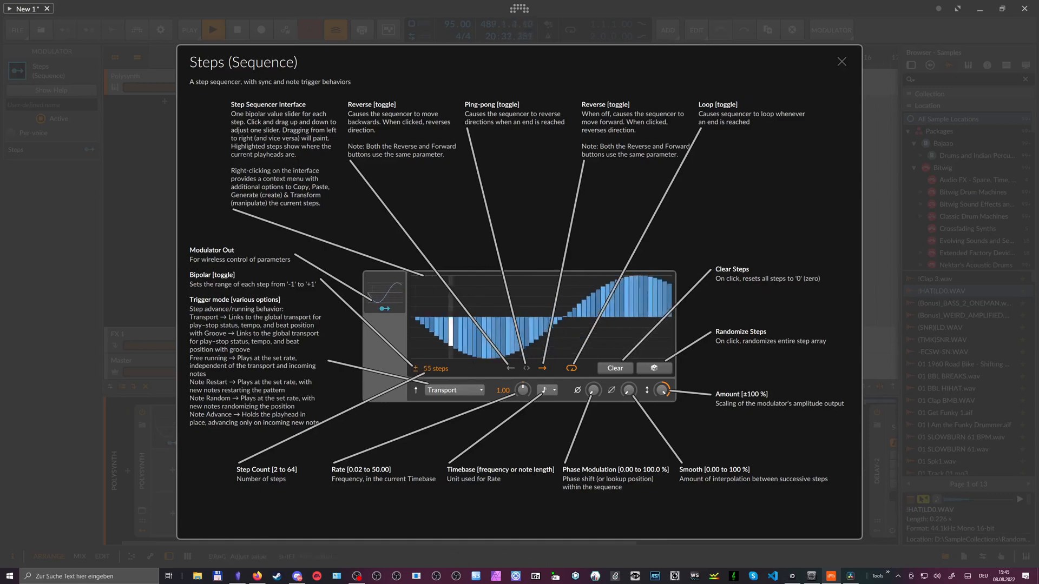
pyautogui.click(511, 370)
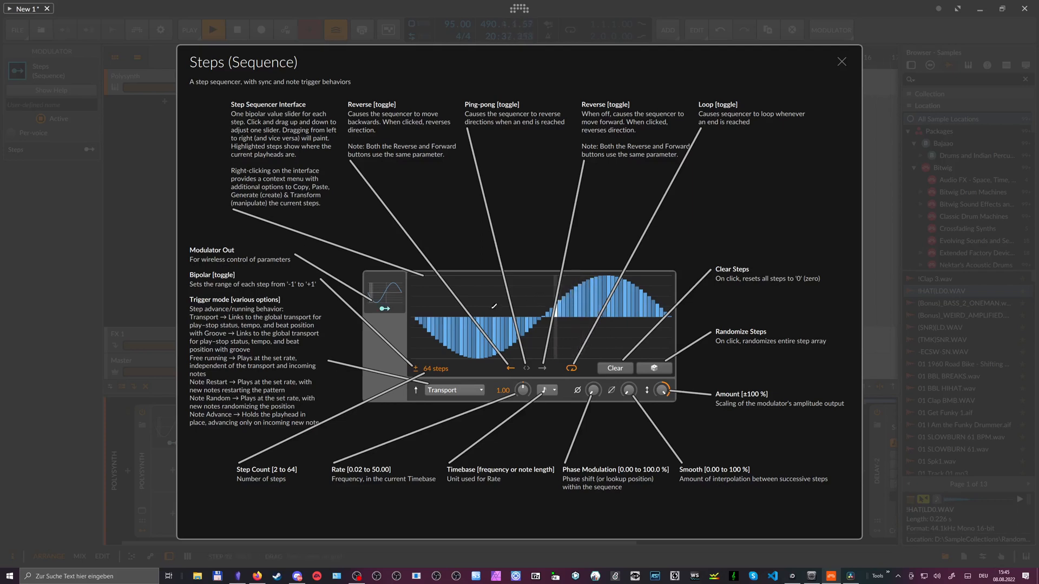
pyautogui.click(543, 369)
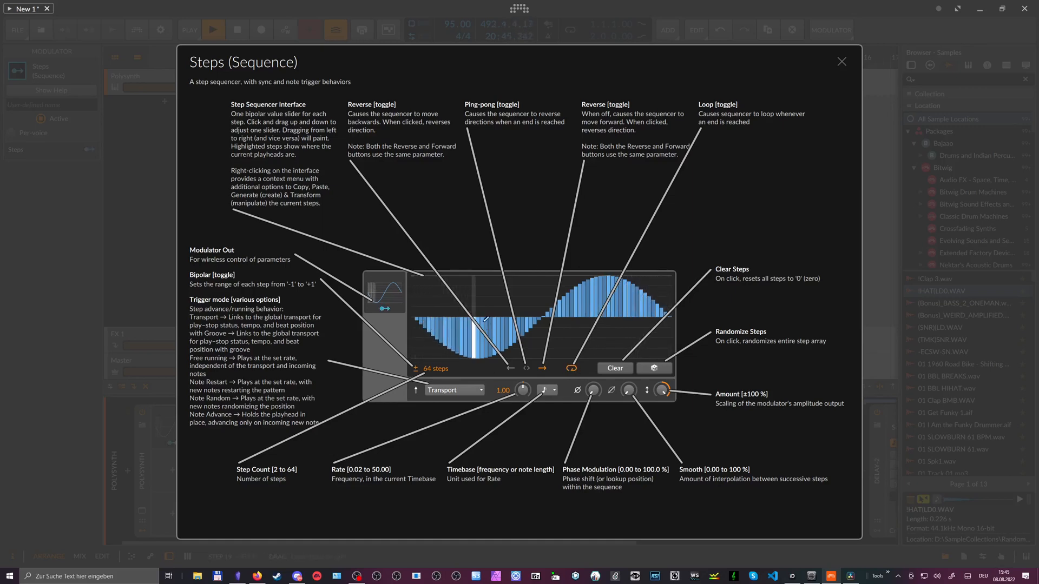
pyautogui.click(572, 369)
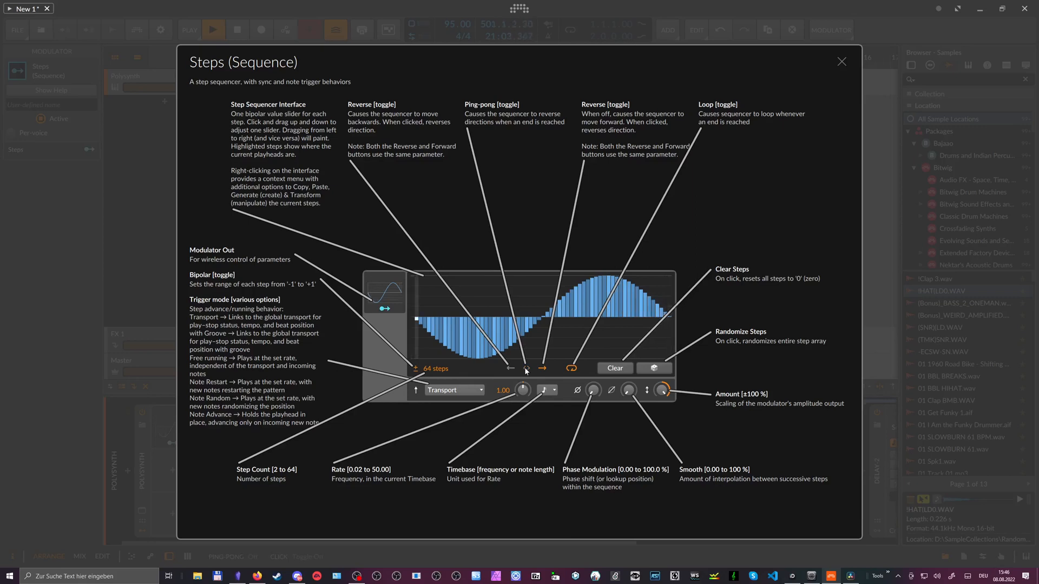
# Clear all steps, then fill them with random values several times over.
pyautogui.click(617, 369)
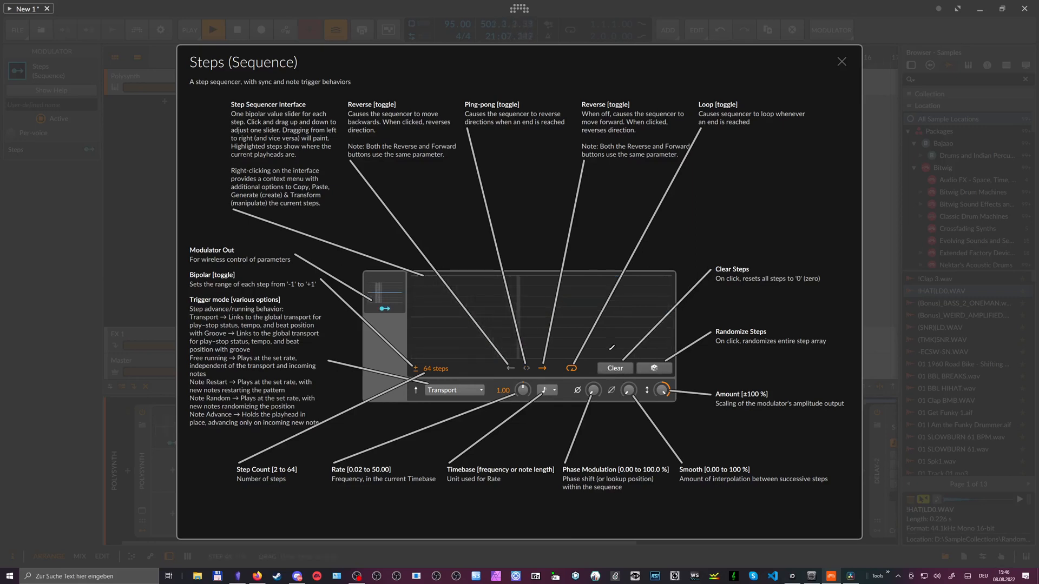
pyautogui.click(657, 370)
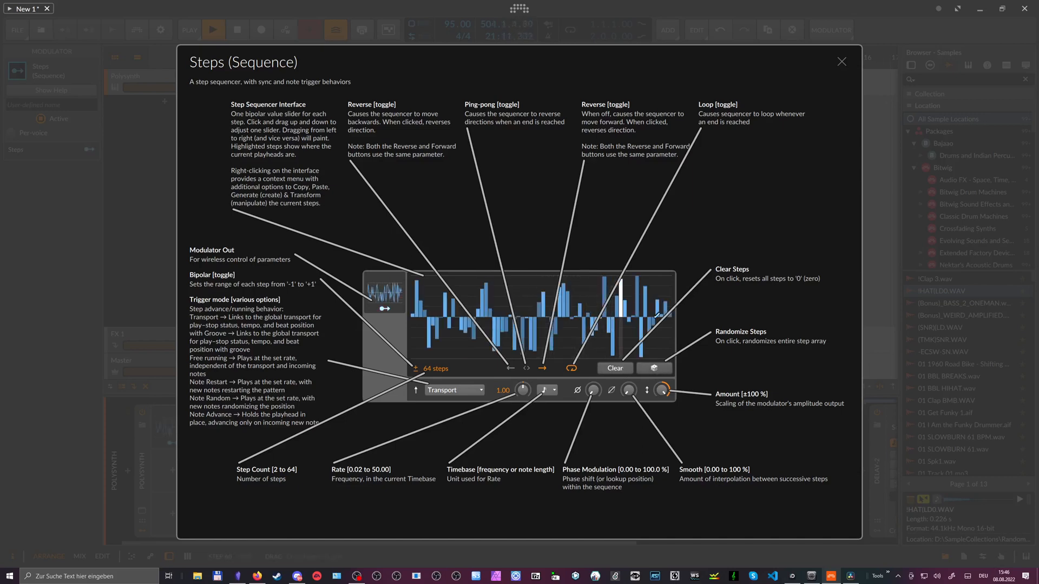
pyautogui.click(654, 368)
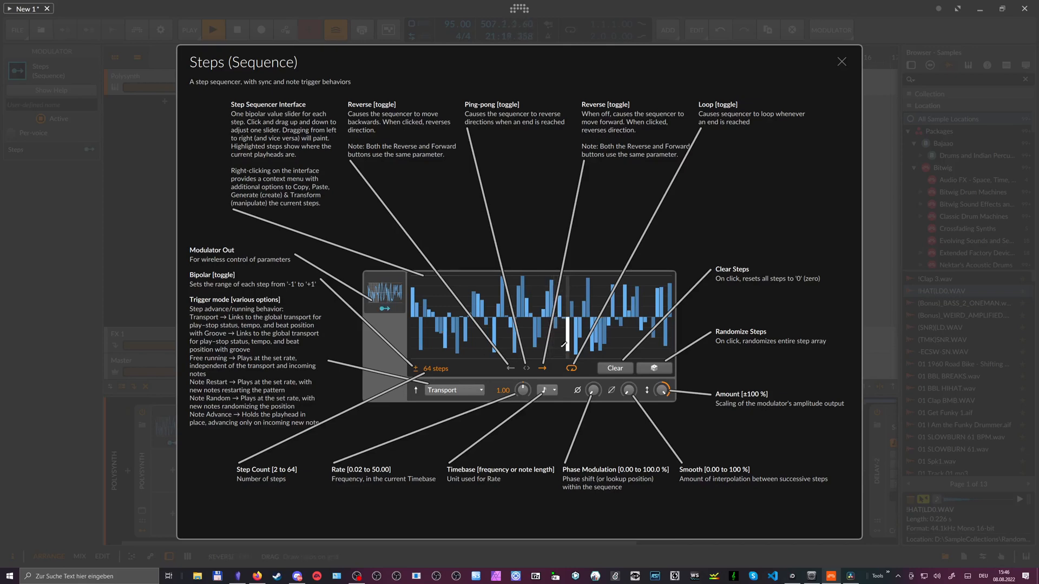
pyautogui.click(653, 368)
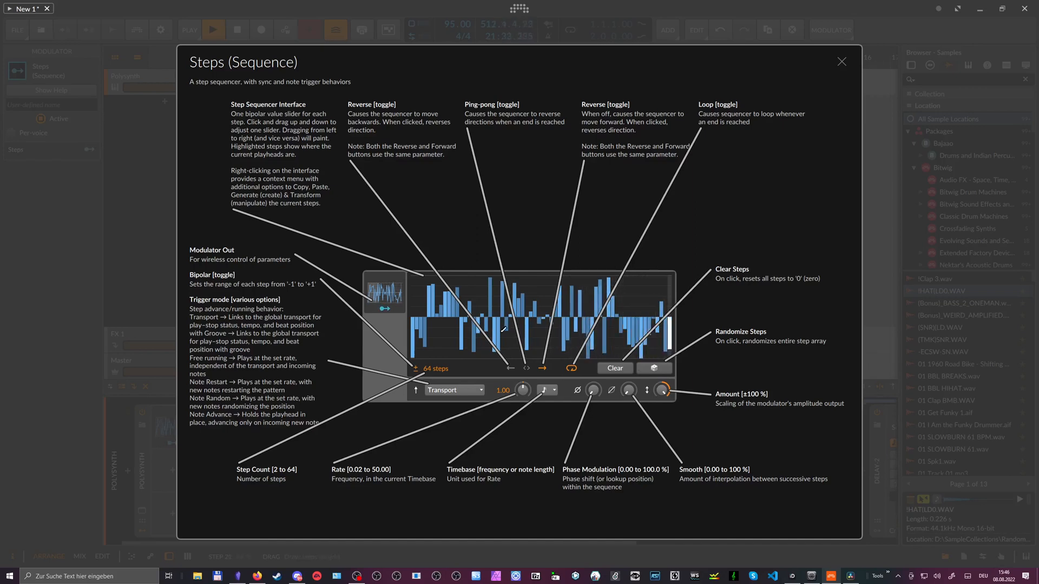
pyautogui.click(656, 369)
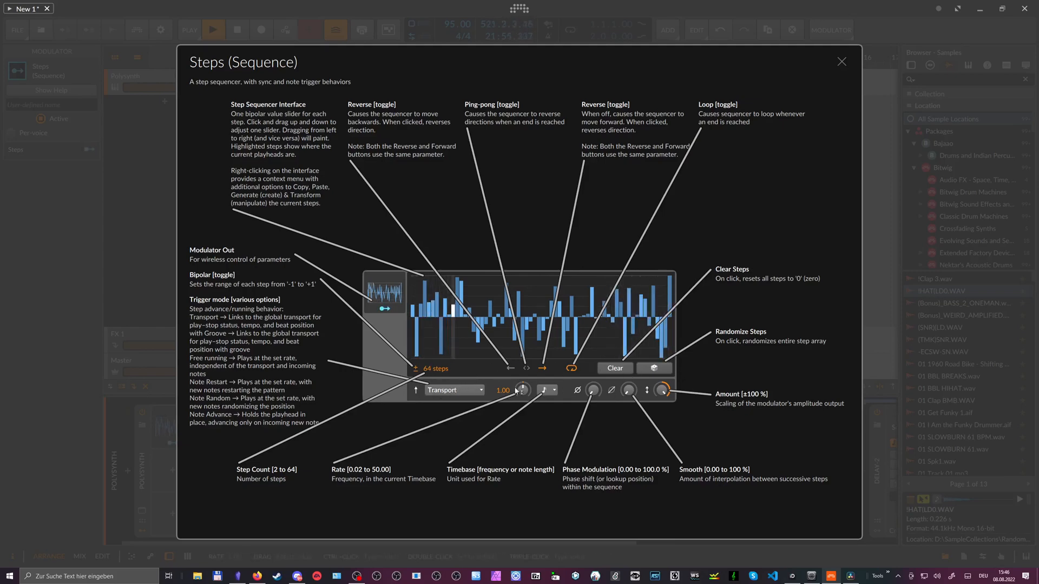
# Check the trigger mode list and keep Transport as the trigger mode.
pyautogui.click(454, 392)
pyautogui.click(449, 393)
pyautogui.click(455, 390)
pyautogui.click(451, 406)
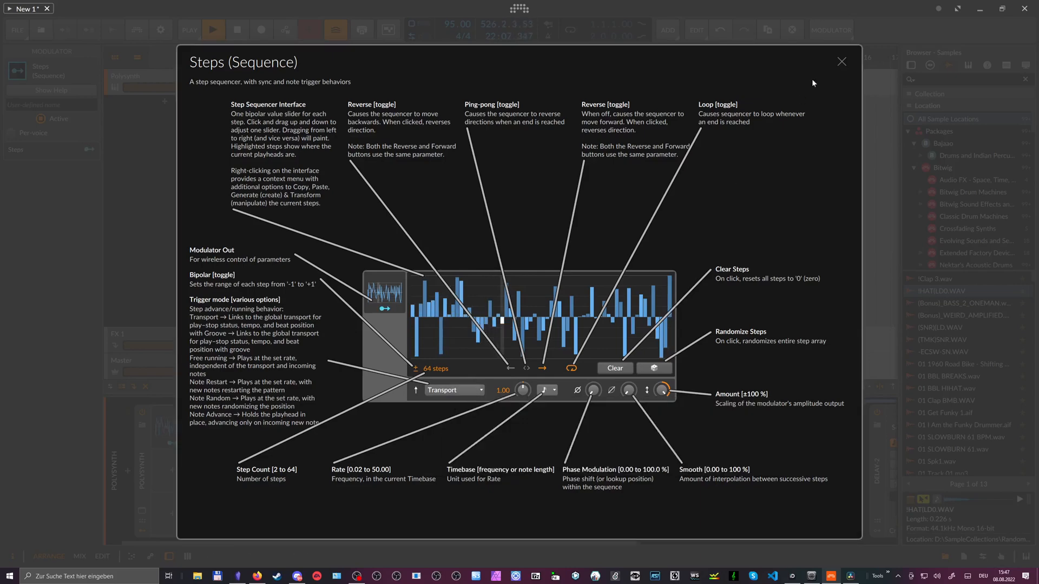
# Close the help overview, raise the tempo to 106 BPM and lower shuffle to 18%.
pyautogui.click(841, 62)
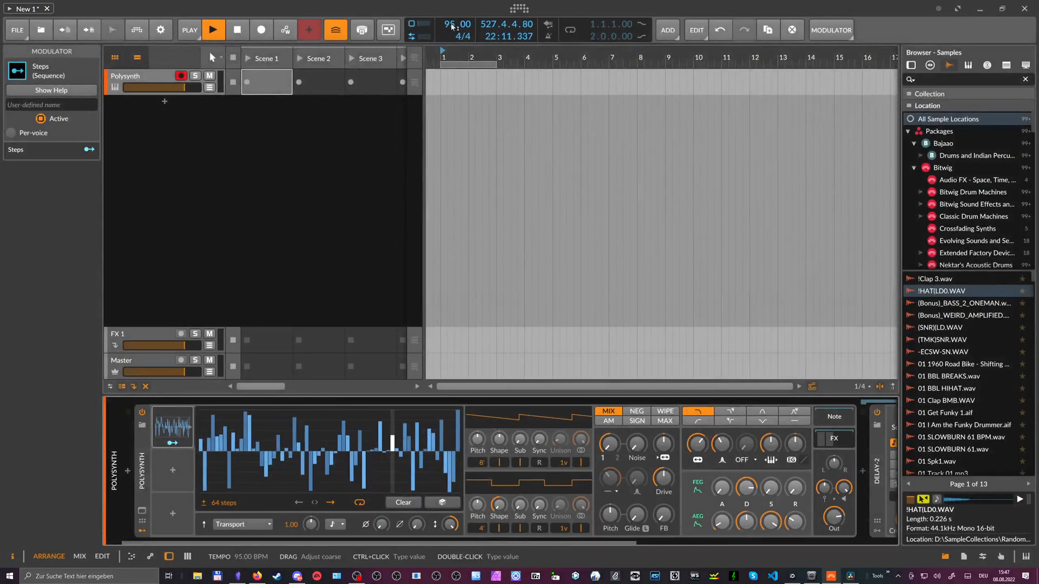
pyautogui.moveTo(455, 24); pyautogui.dragTo(456, 8)
pyautogui.click(190, 30)
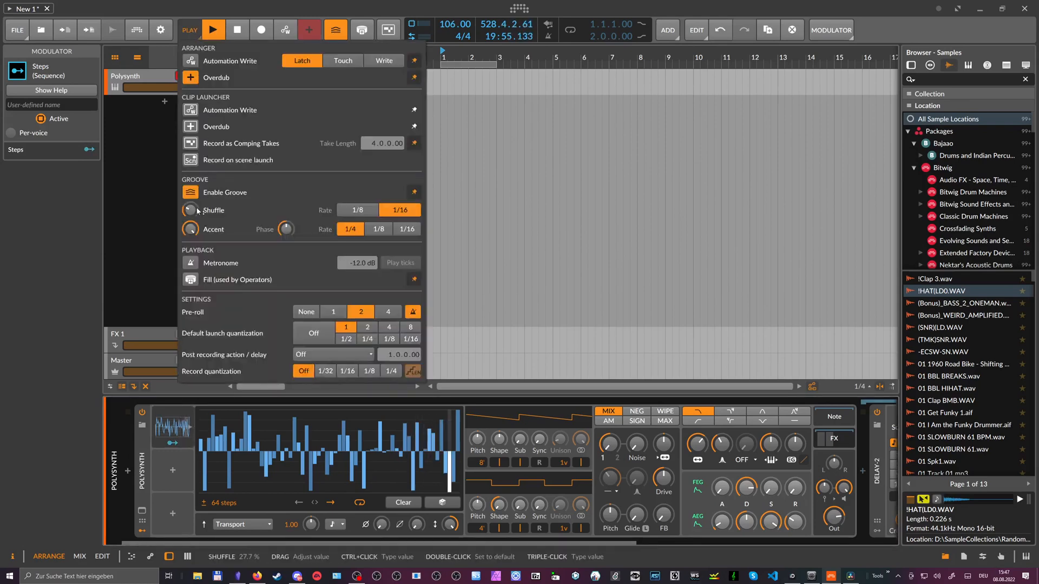
pyautogui.moveTo(191, 209); pyautogui.dragTo(191, 214)
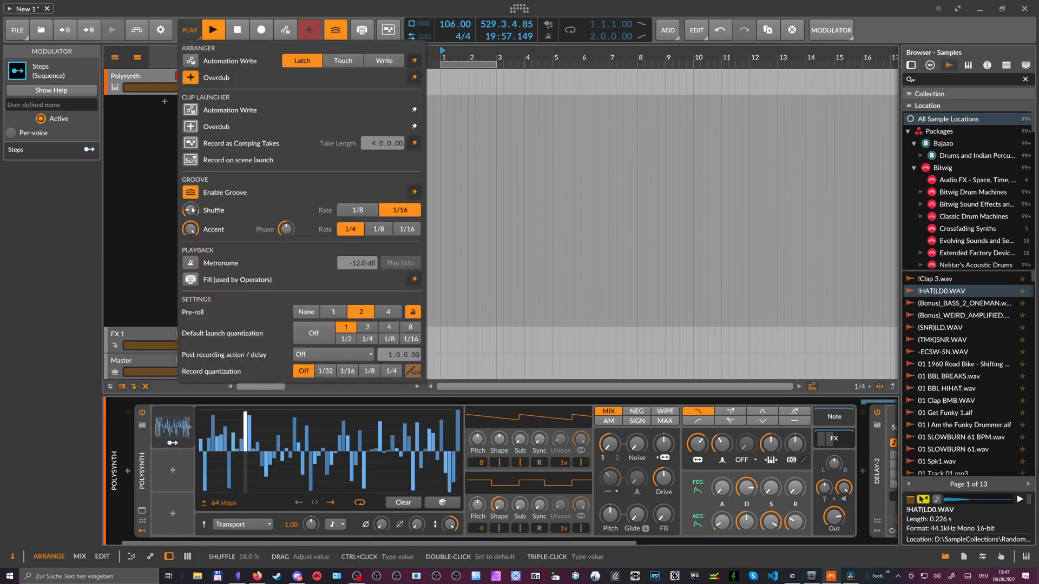
pyautogui.click(166, 197)
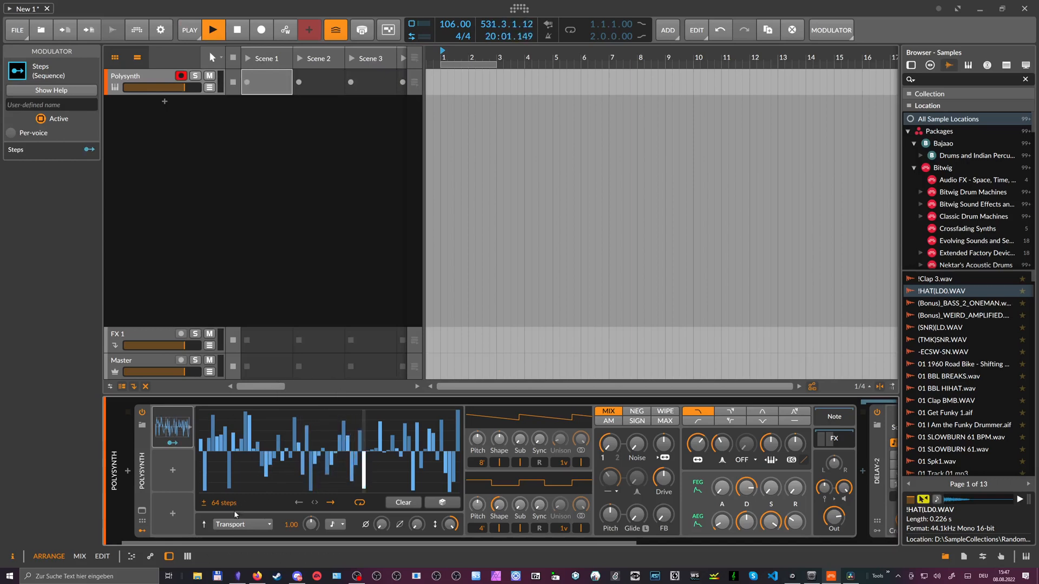
# Set the Steps trigger mode to Transport with Groove.
pyautogui.click(236, 524)
pyautogui.click(233, 448)
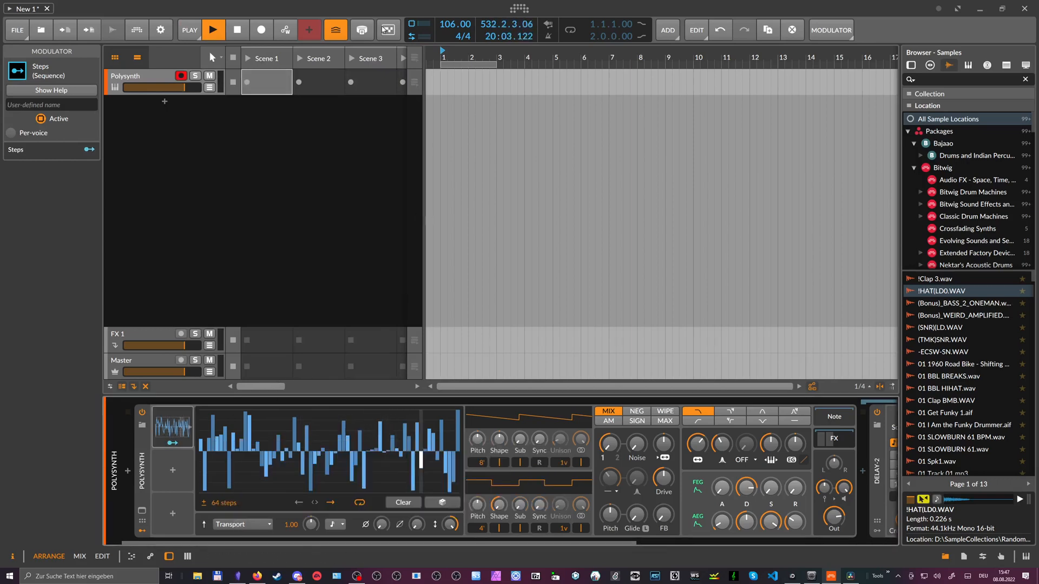
pyautogui.click(235, 524)
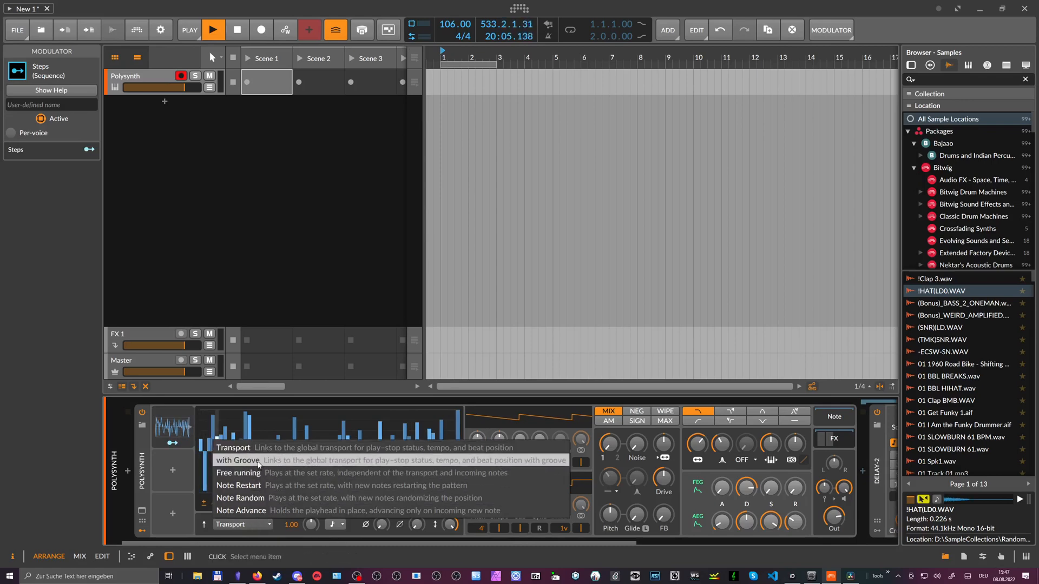
pyautogui.click(239, 461)
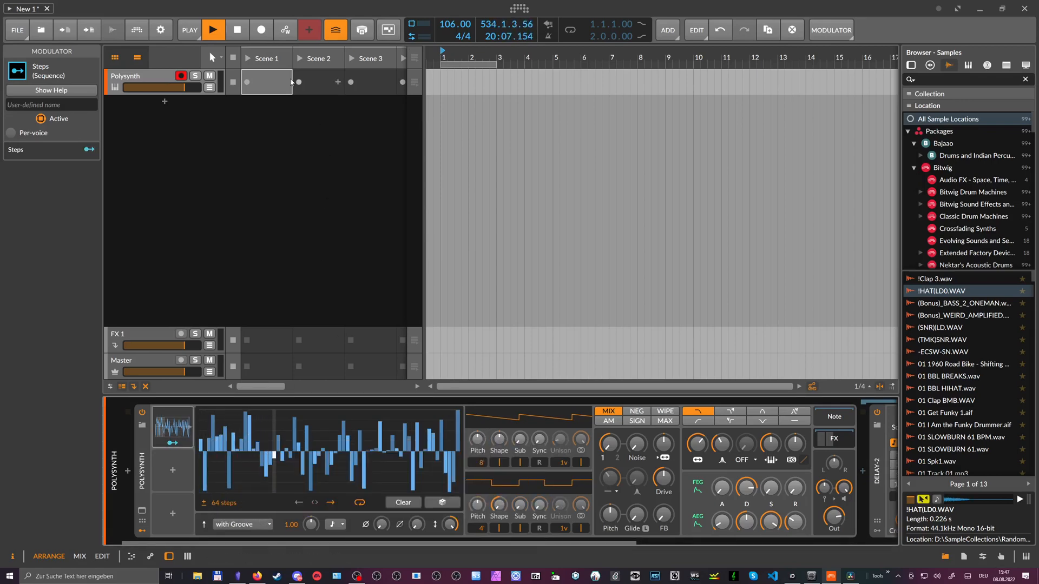
# Enable groove for the project from the transport options.
pyautogui.click(189, 34)
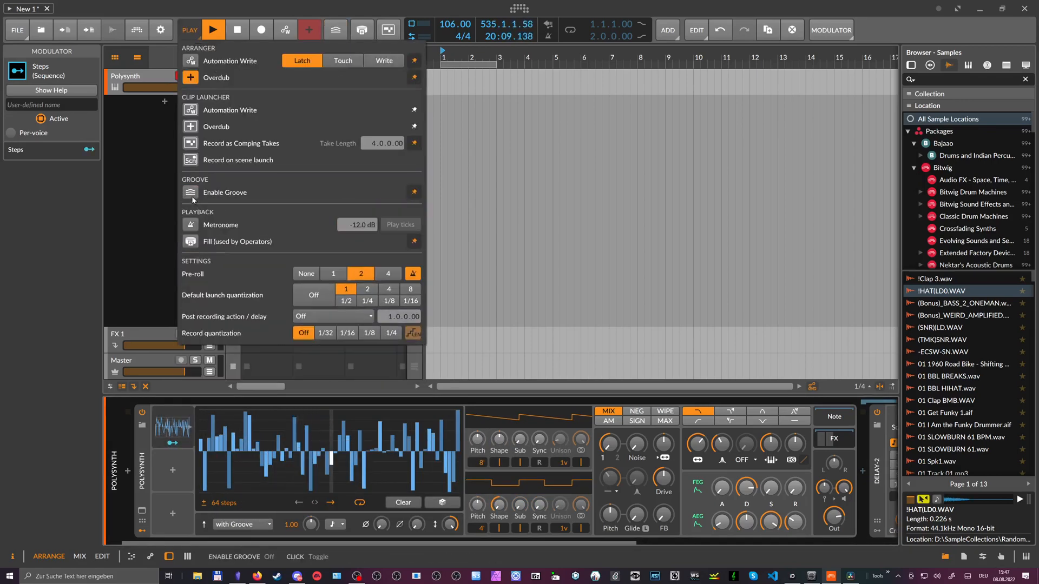
pyautogui.click(192, 199)
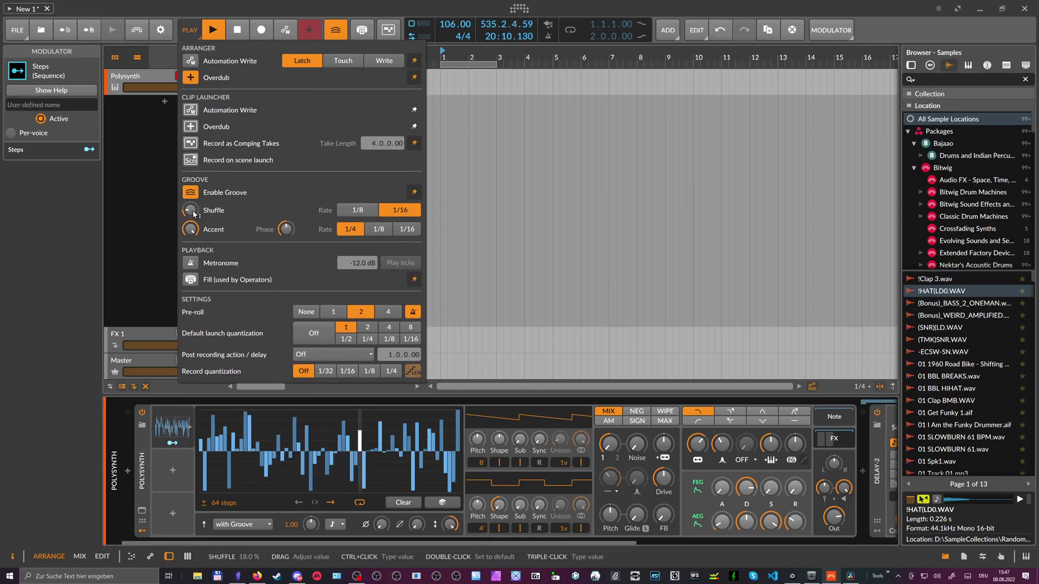
pyautogui.click(161, 311)
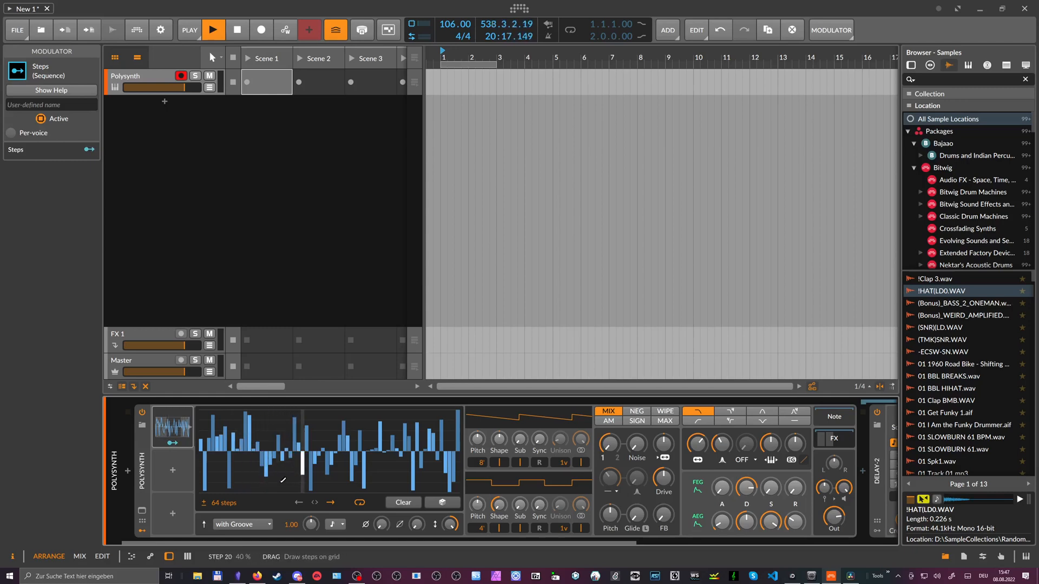
# Try the Free running and Note Restart playback modes on the Steps modulator.
pyautogui.click(244, 524)
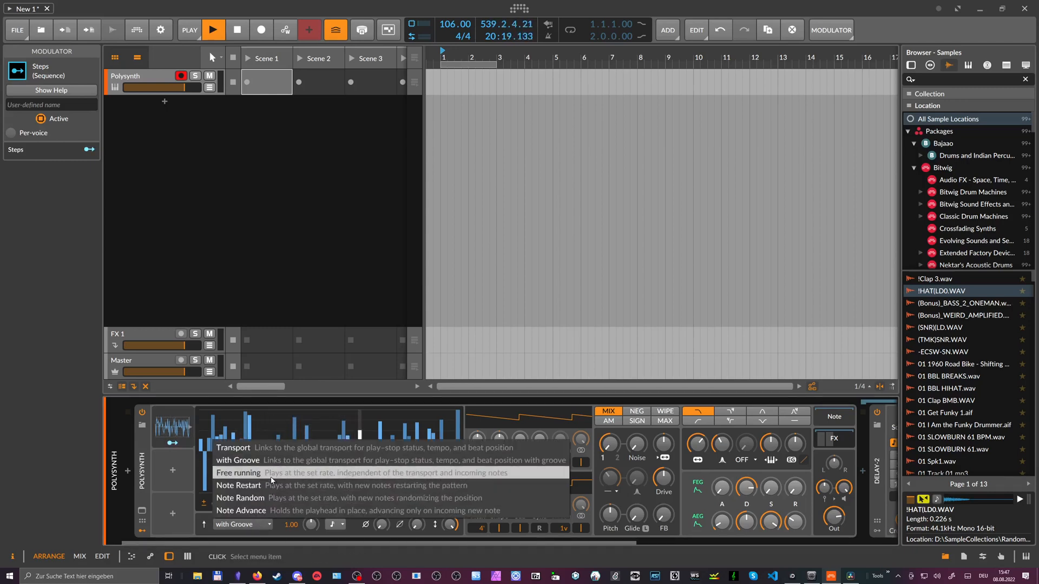
pyautogui.click(244, 473)
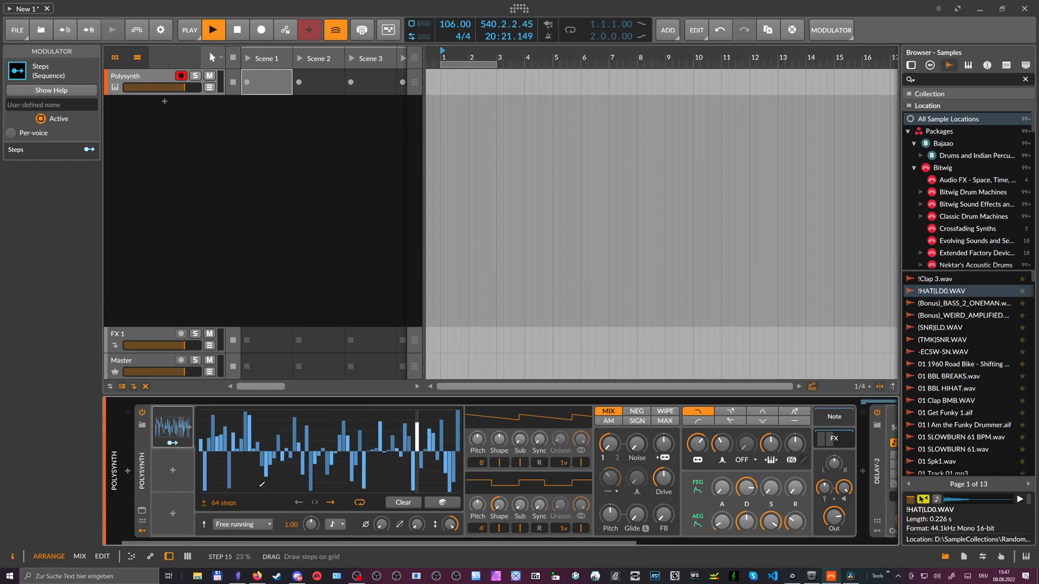
pyautogui.click(252, 524)
pyautogui.click(239, 486)
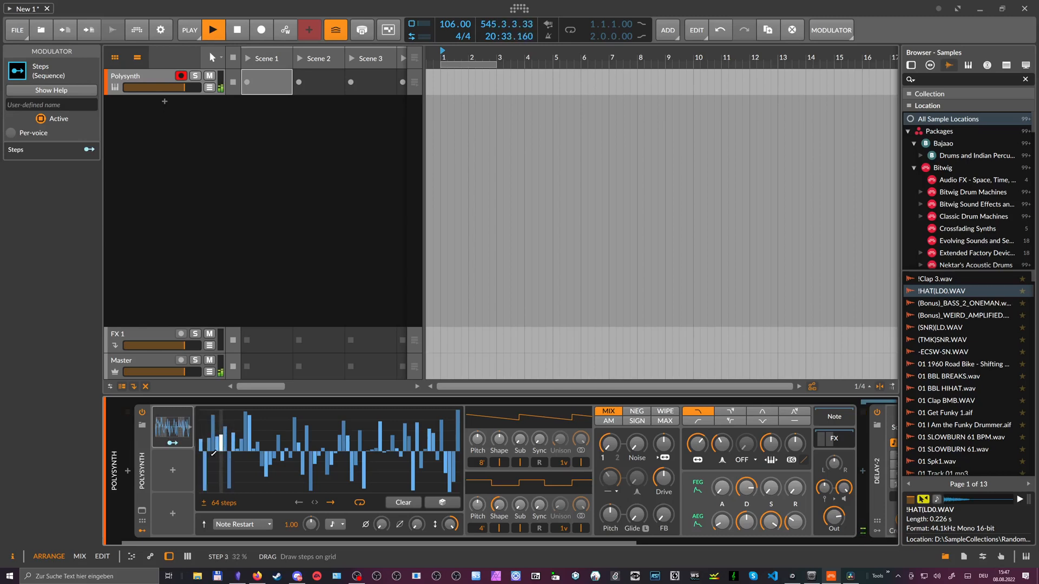
# Try Note Random, then settle on Note Advance so the pattern moves only with incoming notes.
pyautogui.click(243, 524)
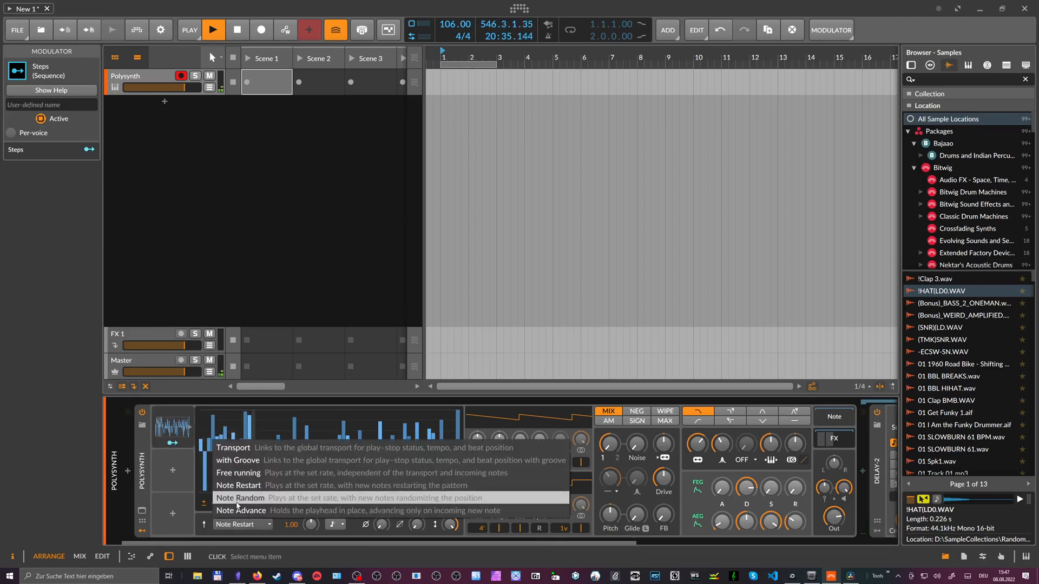
pyautogui.click(252, 499)
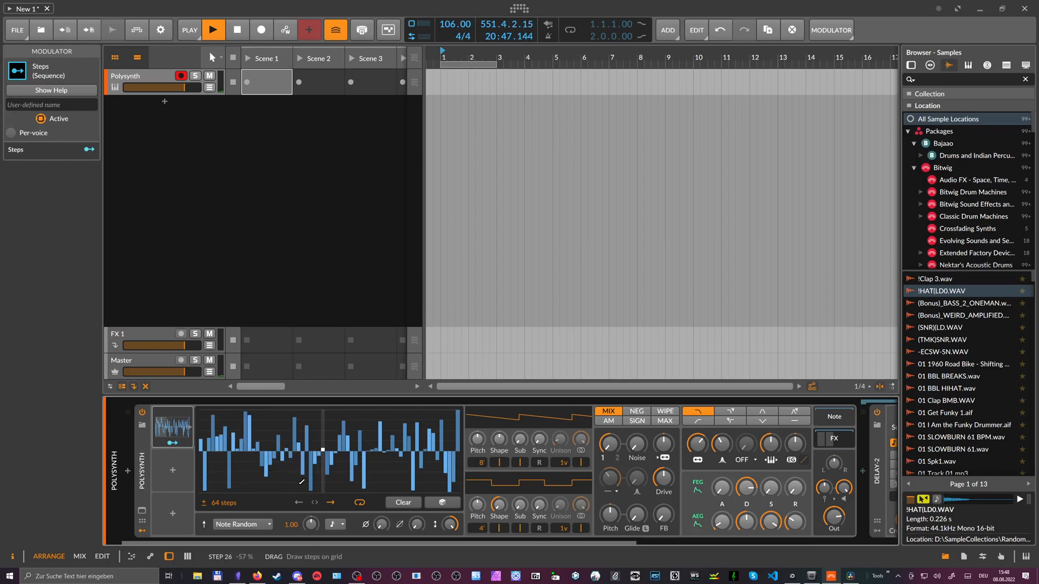
pyautogui.click(242, 525)
pyautogui.click(248, 511)
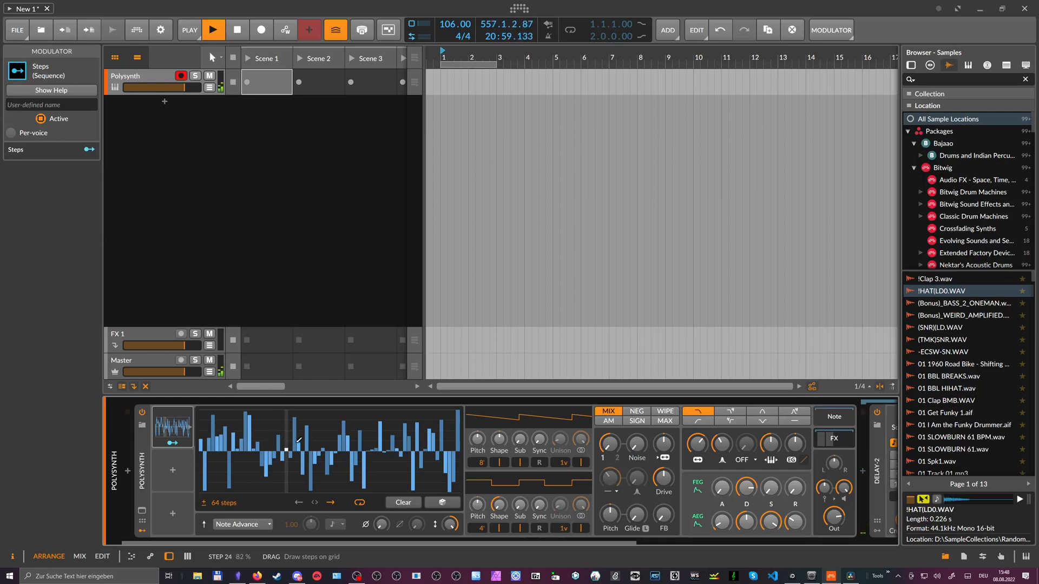
pyautogui.click(242, 524)
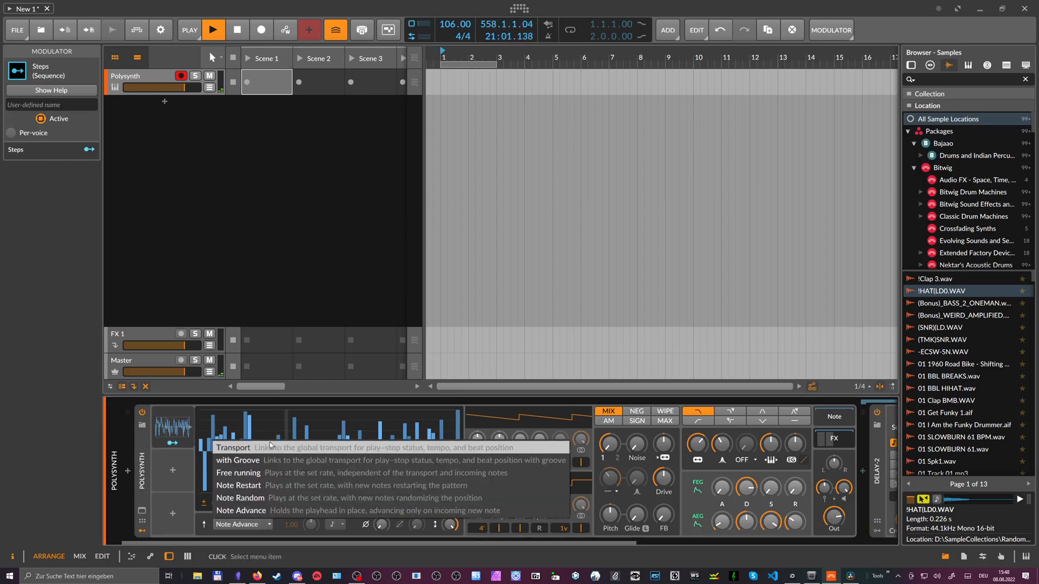
# Return to Transport sync, reset the rate, then try a Hertz-based free-running rate.
pyautogui.click(244, 447)
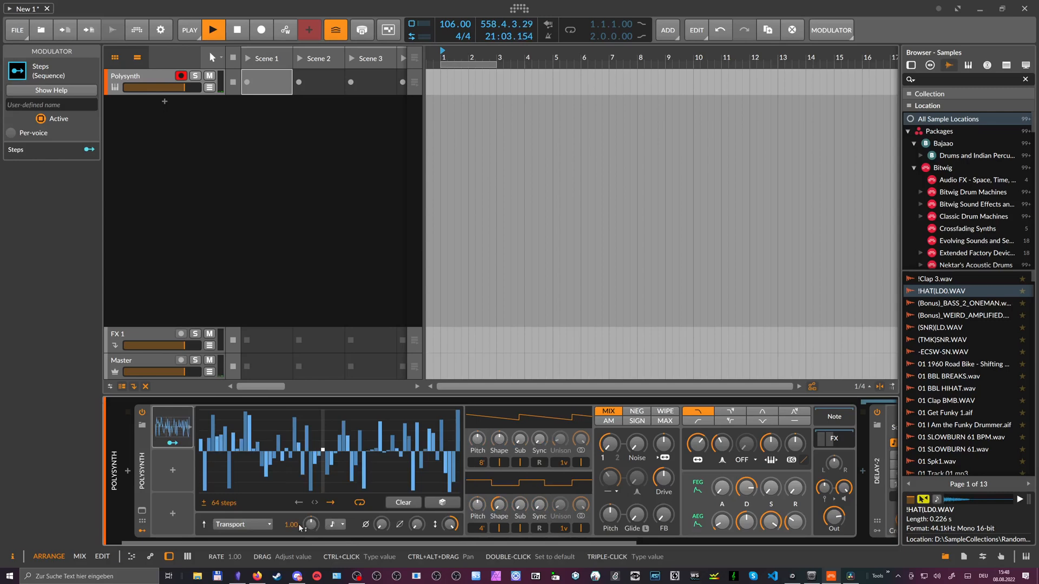
pyautogui.moveTo(310, 524)
pyautogui.mouseDown()
pyautogui.moveTo(310, 560)
pyautogui.moveTo(310, 511)
pyautogui.moveTo(310, 521)
pyautogui.mouseUp()
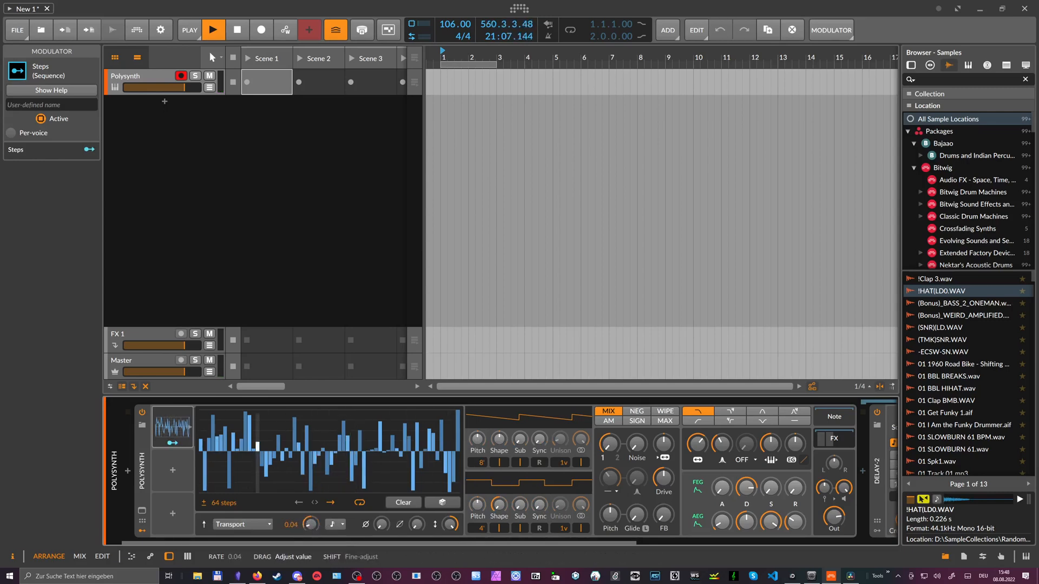
pyautogui.doubleClick(311, 525)
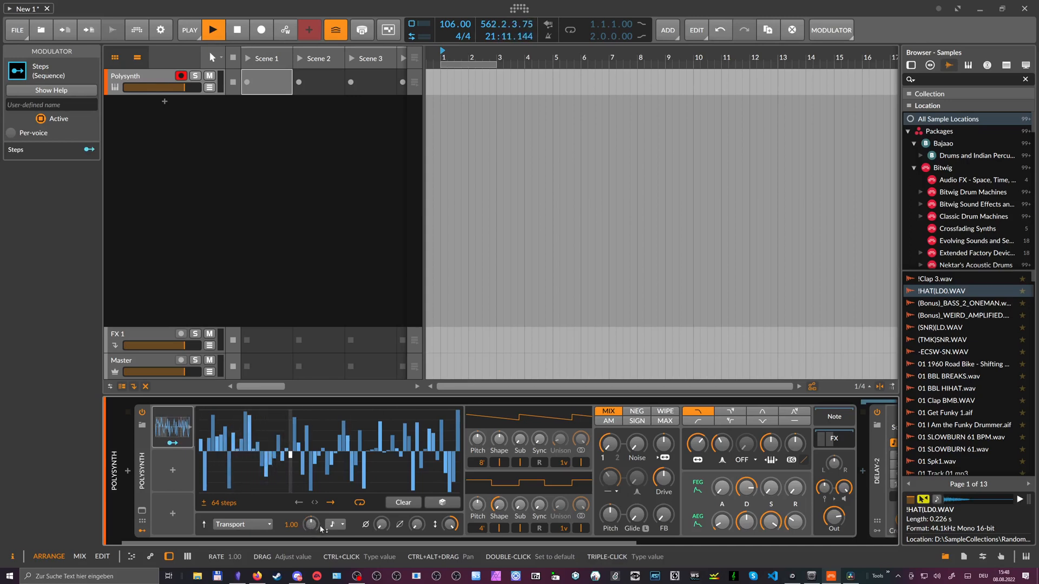
pyautogui.click(331, 525)
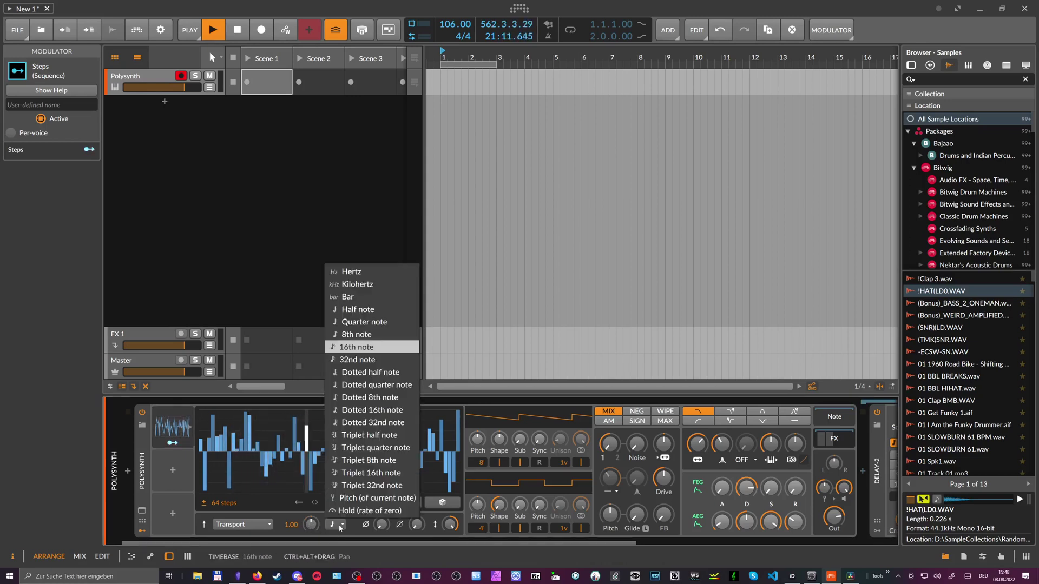
pyautogui.click(352, 272)
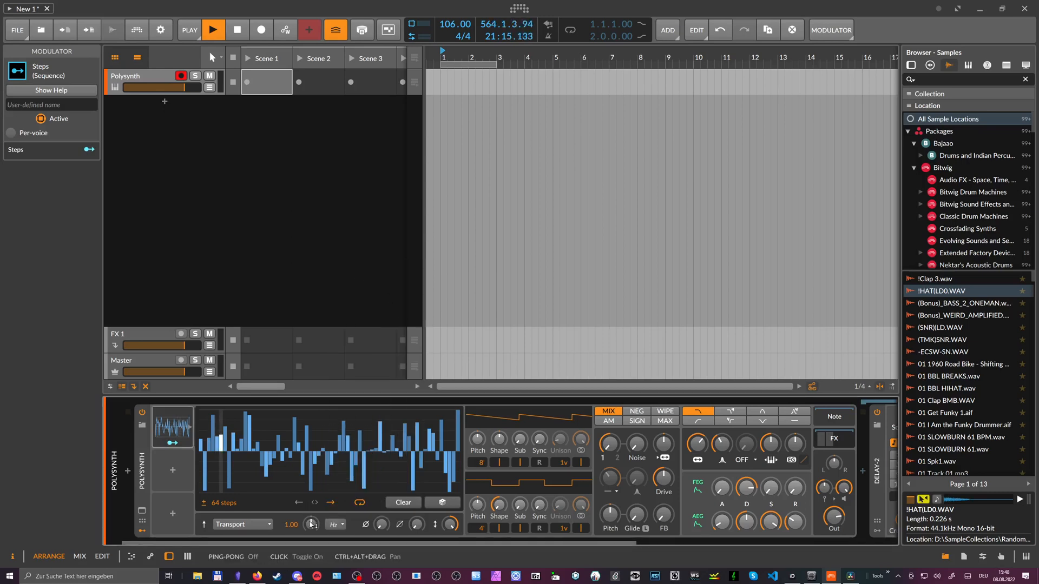
pyautogui.moveTo(312, 525); pyautogui.dragTo(311, 488)
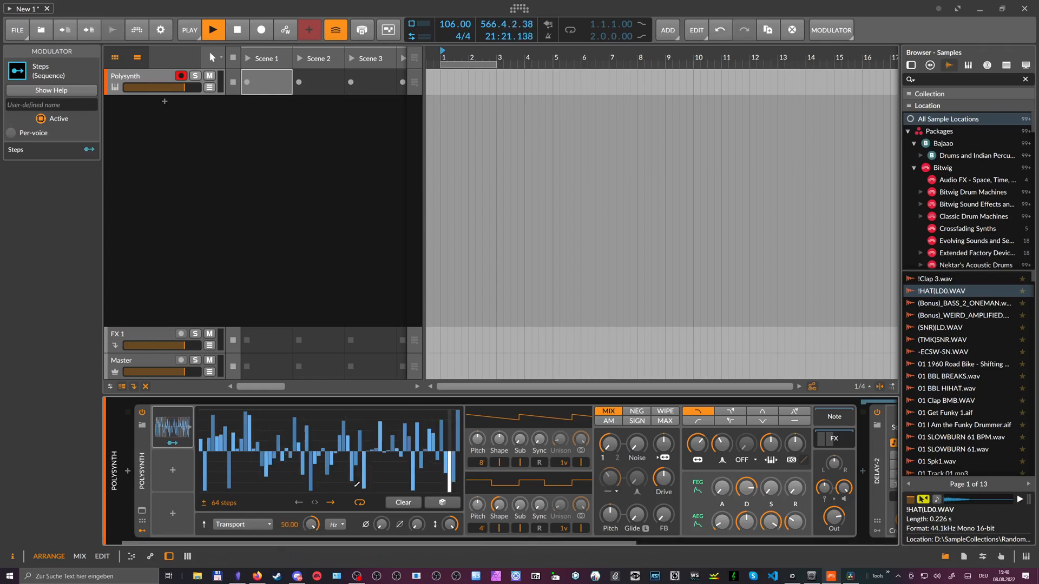
# Base the rate on half notes and lower the rate multiplier to 0.20.
pyautogui.click(335, 525)
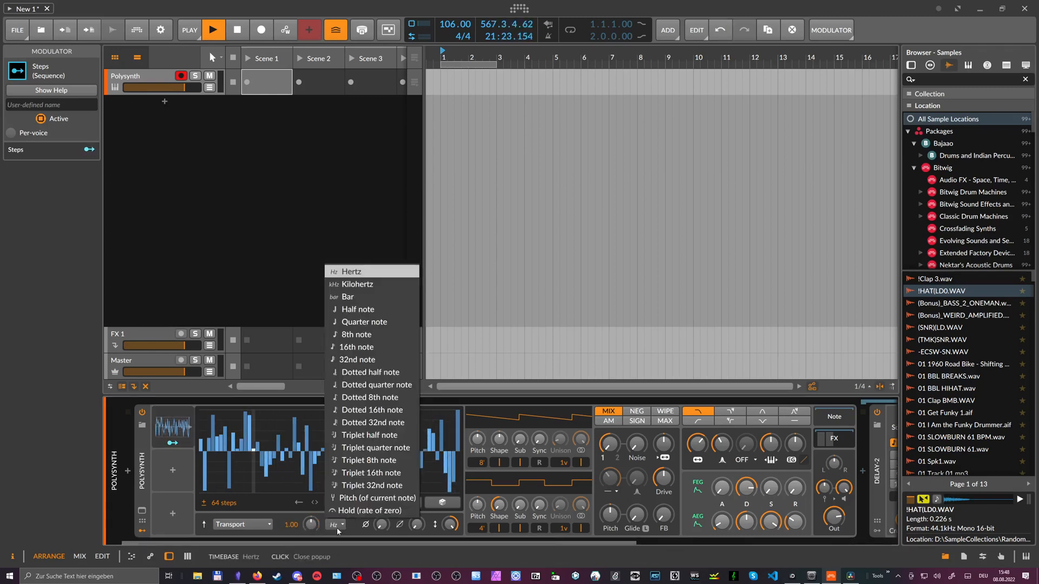
pyautogui.click(363, 312)
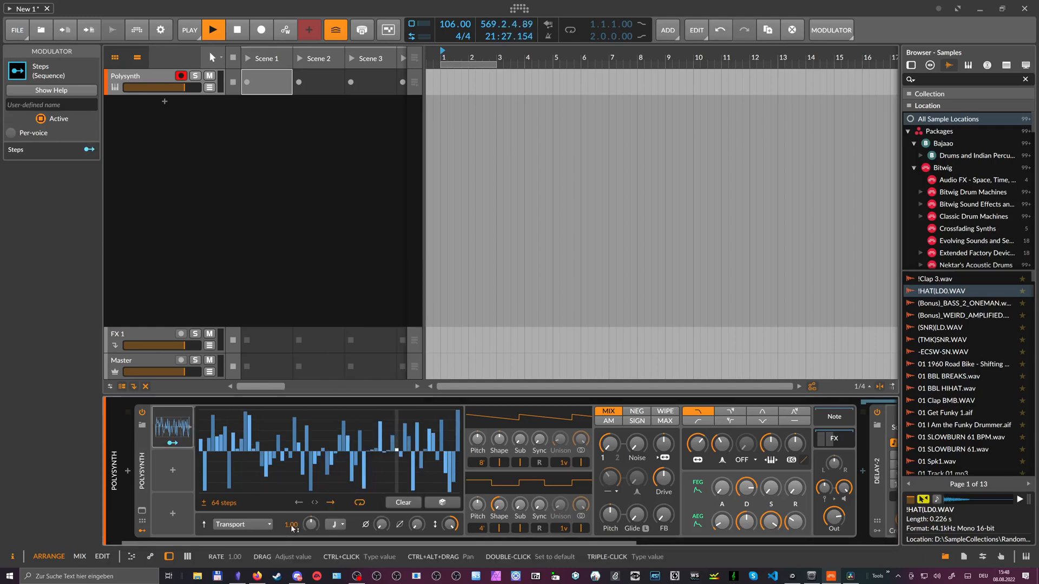
pyautogui.click(334, 526)
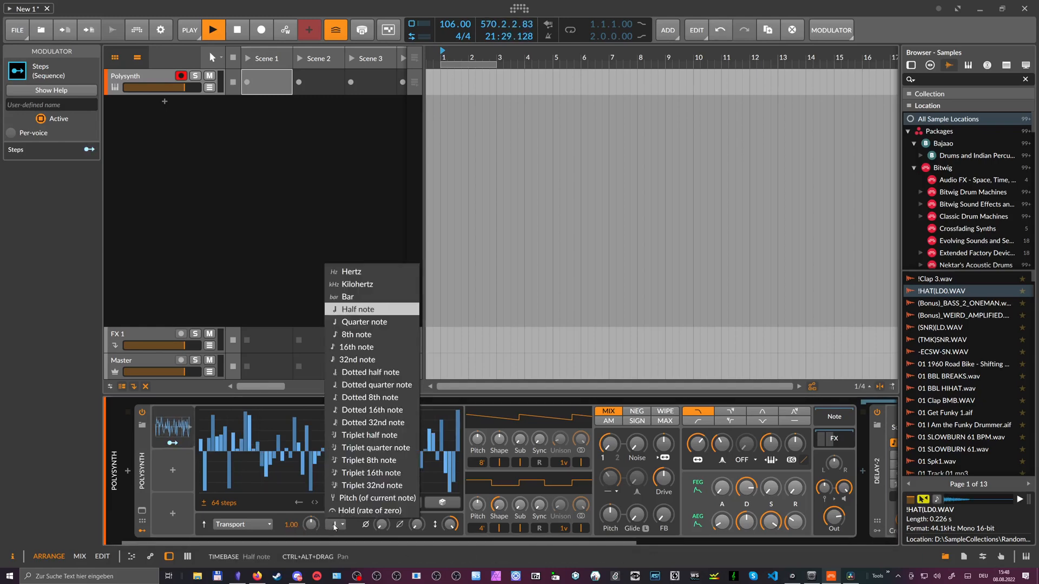
pyautogui.click(358, 310)
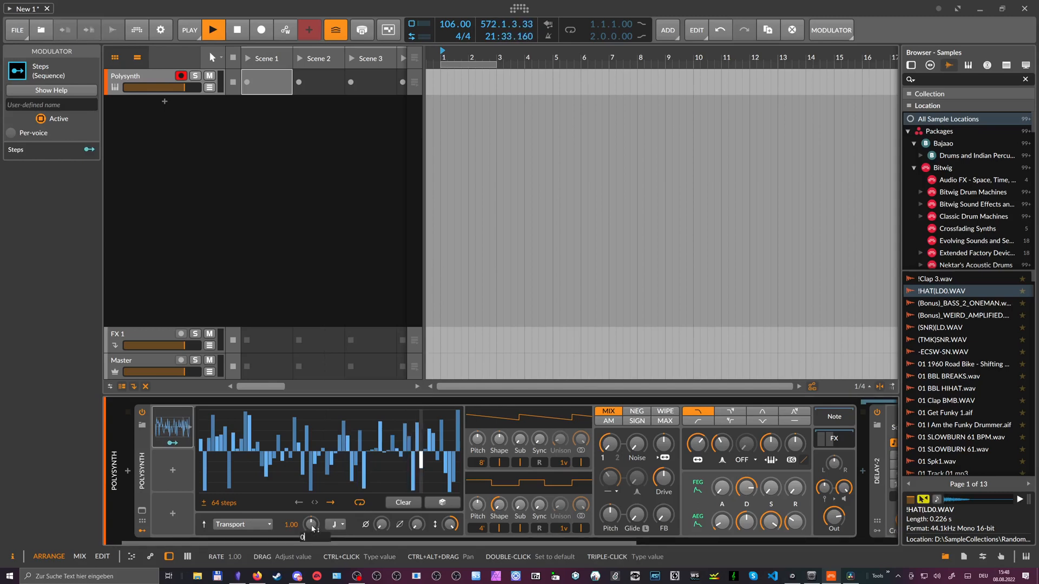
pyautogui.moveTo(311, 524); pyautogui.dragTo(313, 532)
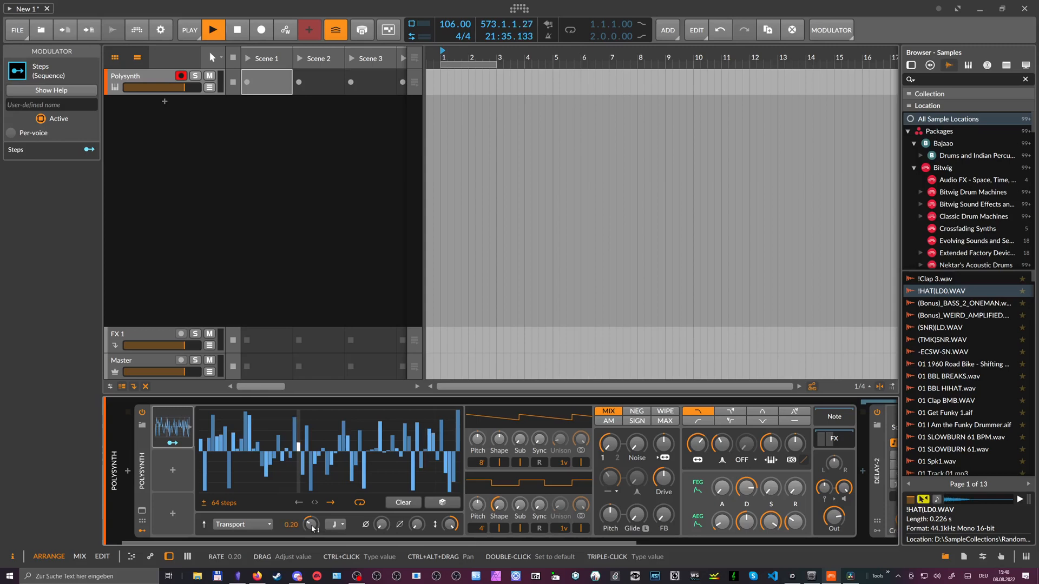
pyautogui.click(335, 526)
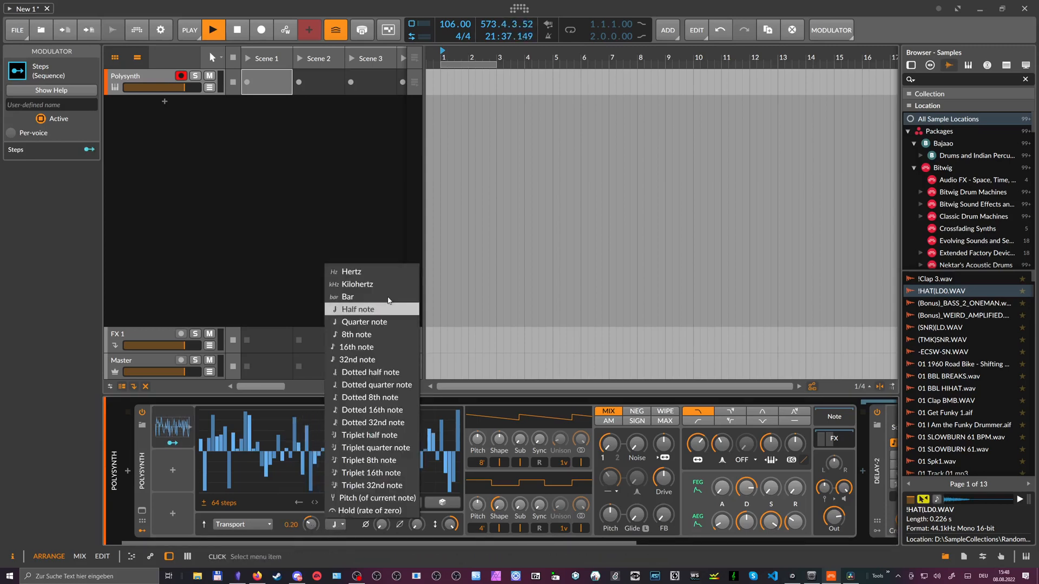
# Freeze the sequence with the Hold (zero rate) unit and offset phase to about 44%.
pyautogui.click(369, 511)
pyautogui.click(332, 524)
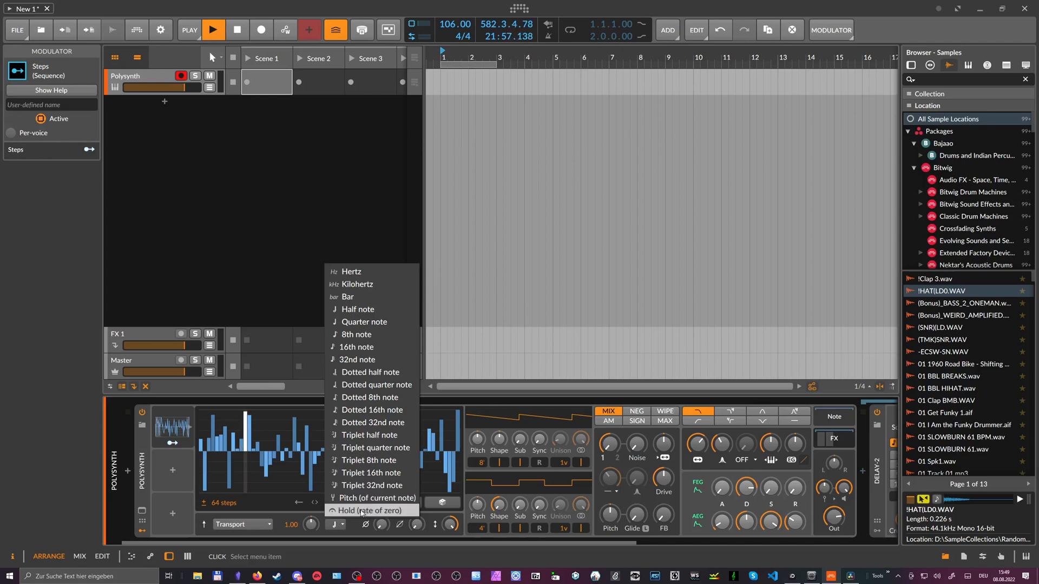
pyautogui.click(353, 512)
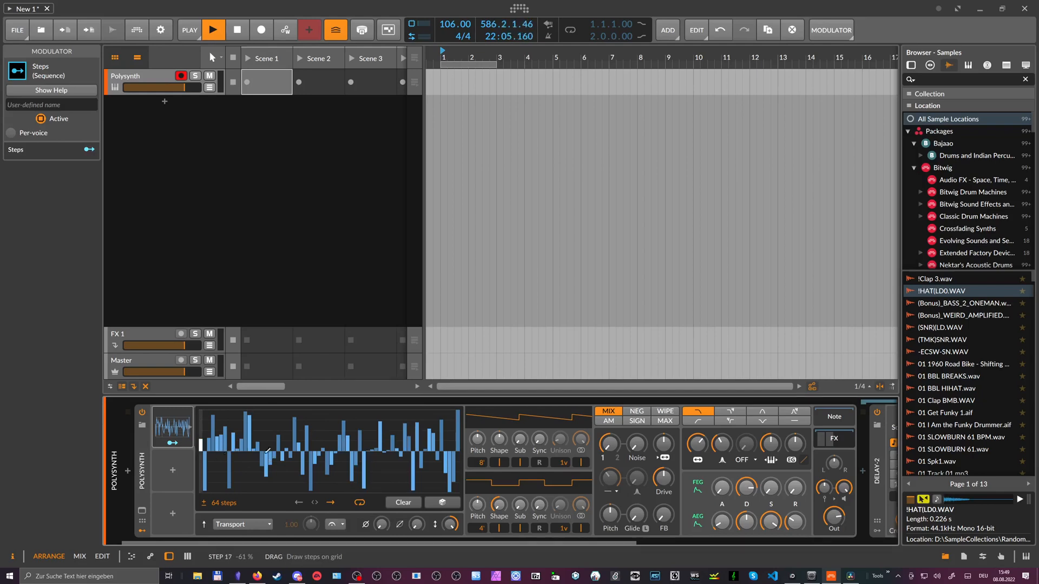
pyautogui.moveTo(384, 523); pyautogui.dragTo(384, 511)
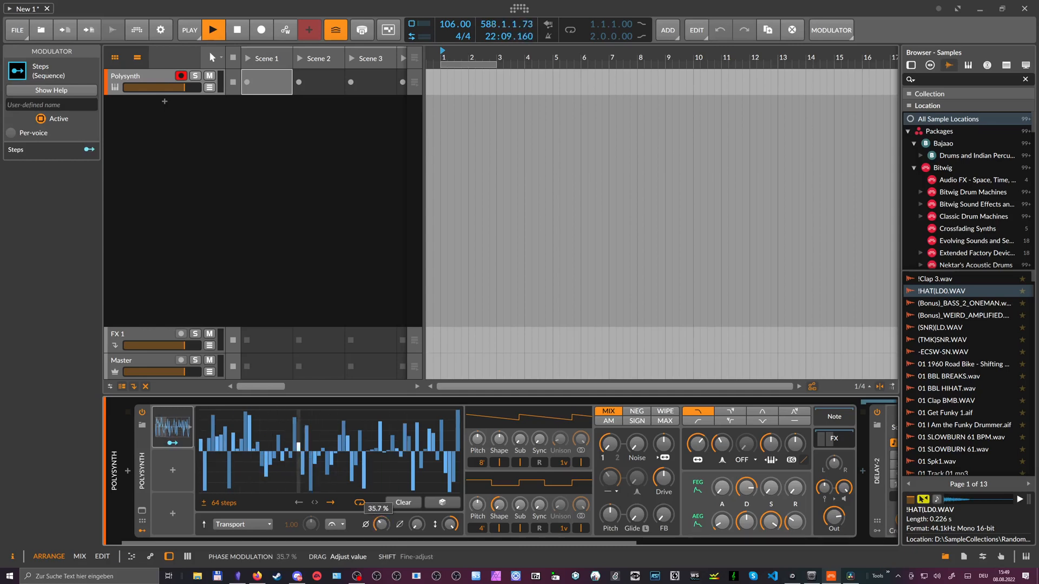
pyautogui.moveTo(384, 519); pyautogui.dragTo(384, 516)
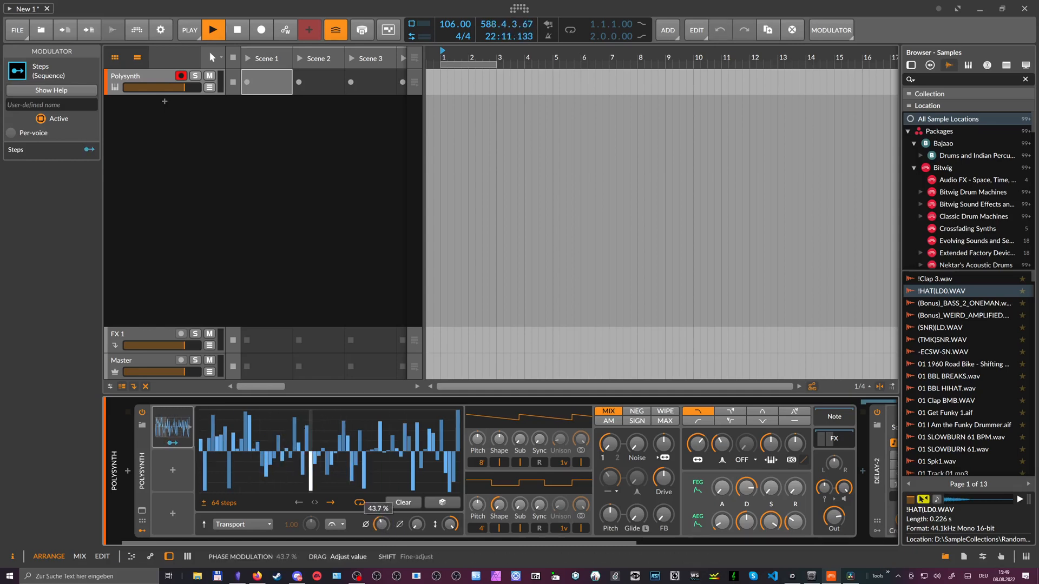
# Insert a Beat LFO modulator from the browser, then delete it again.
pyautogui.click(172, 471)
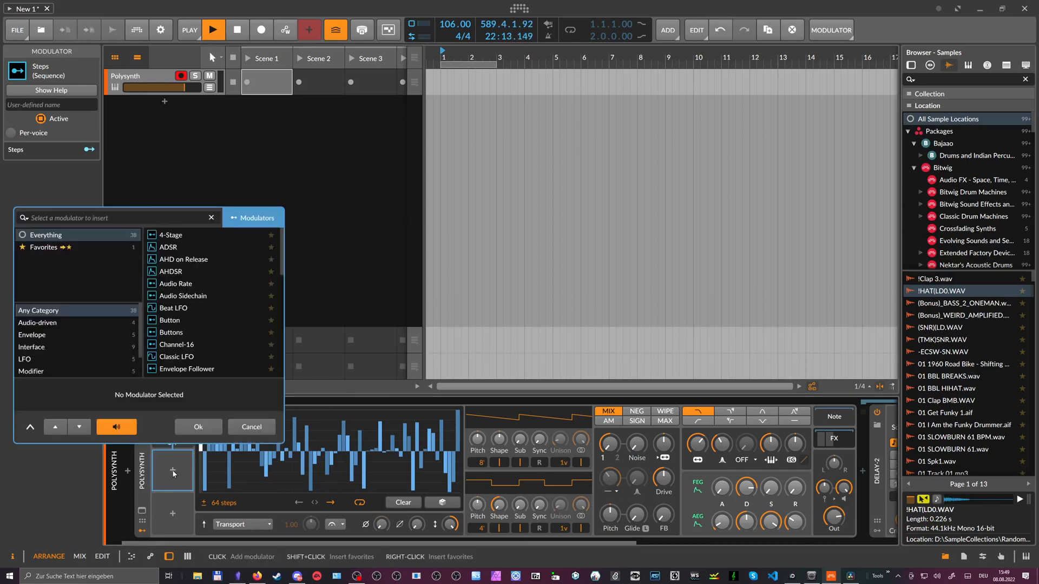
pyautogui.write('l')
pyautogui.press('Down')
pyautogui.press('Down')
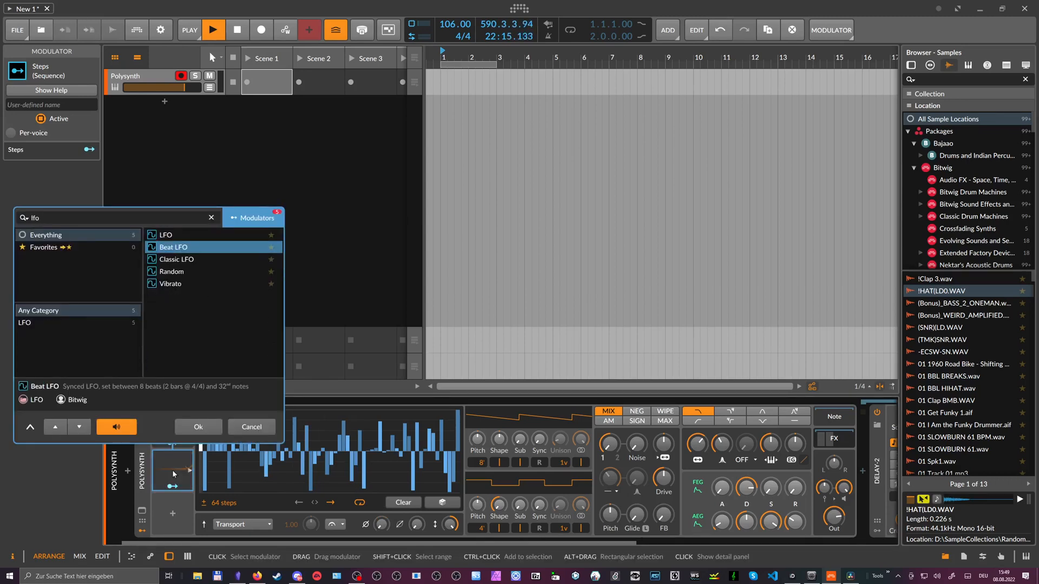
pyautogui.press('Return')
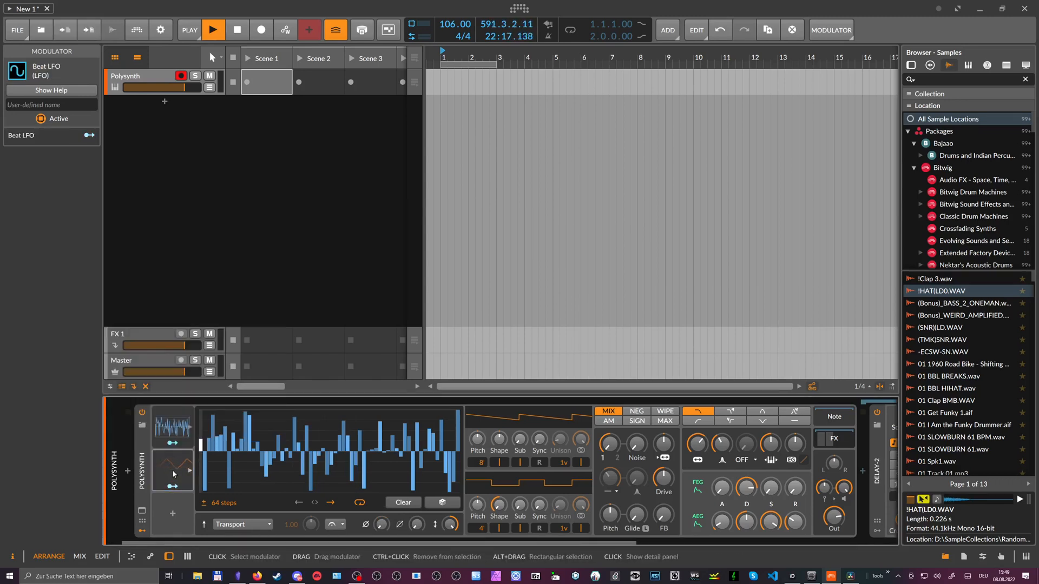
pyautogui.click(172, 485)
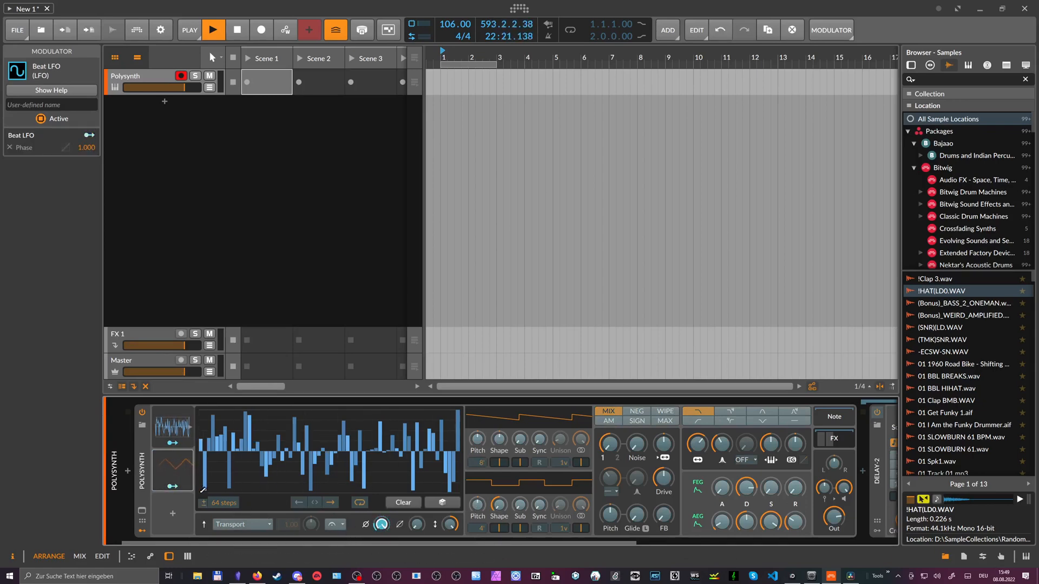
pyautogui.press('Delete')
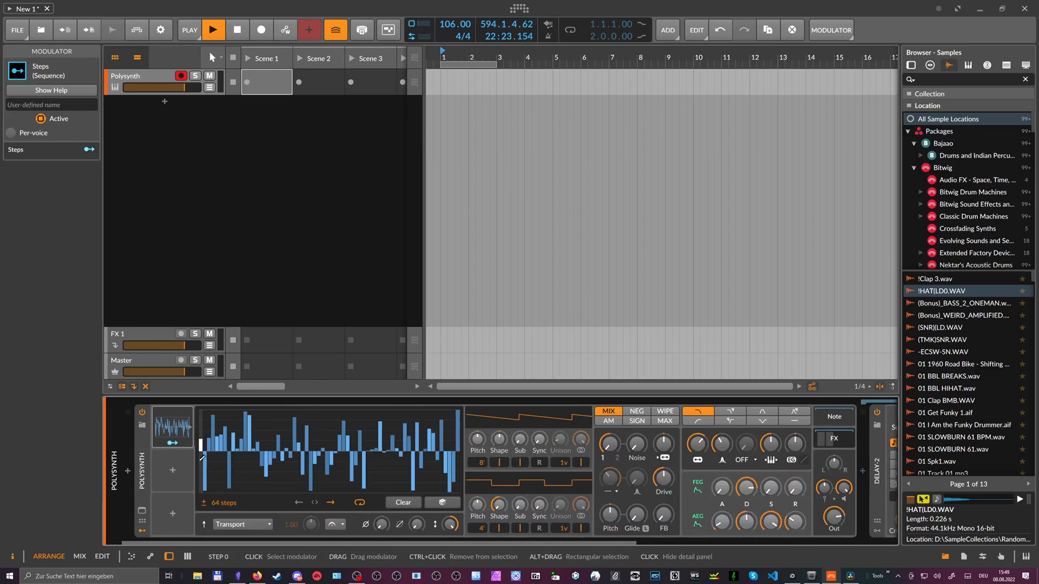
pyautogui.moveTo(416, 524)
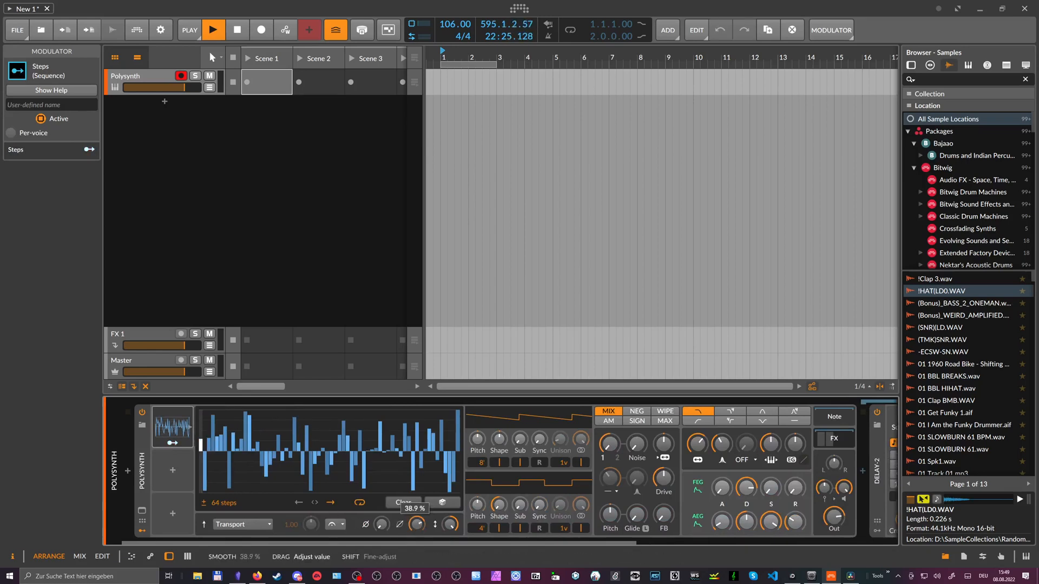
# Route the Steps modulator to Polysynth filter frequency and try bar-based rate units.
pyautogui.moveTo(697, 448); pyautogui.dragTo(697, 430)
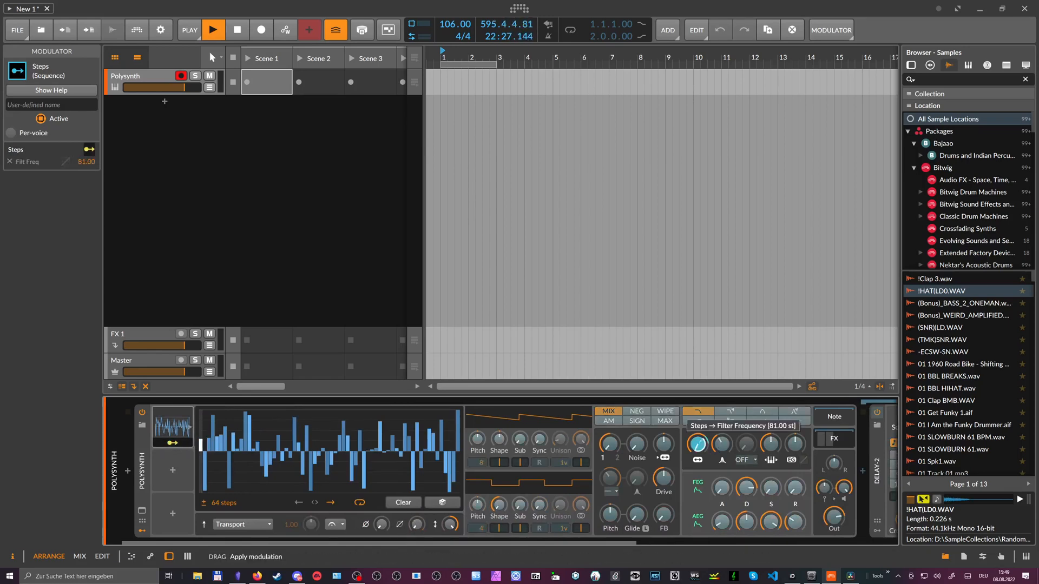
pyautogui.click(173, 443)
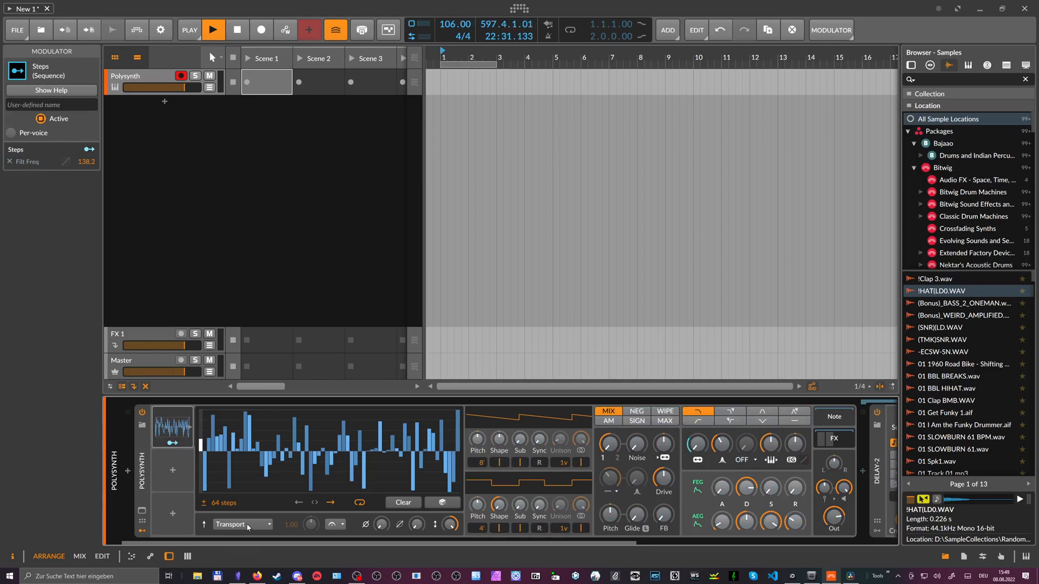
pyautogui.click(335, 525)
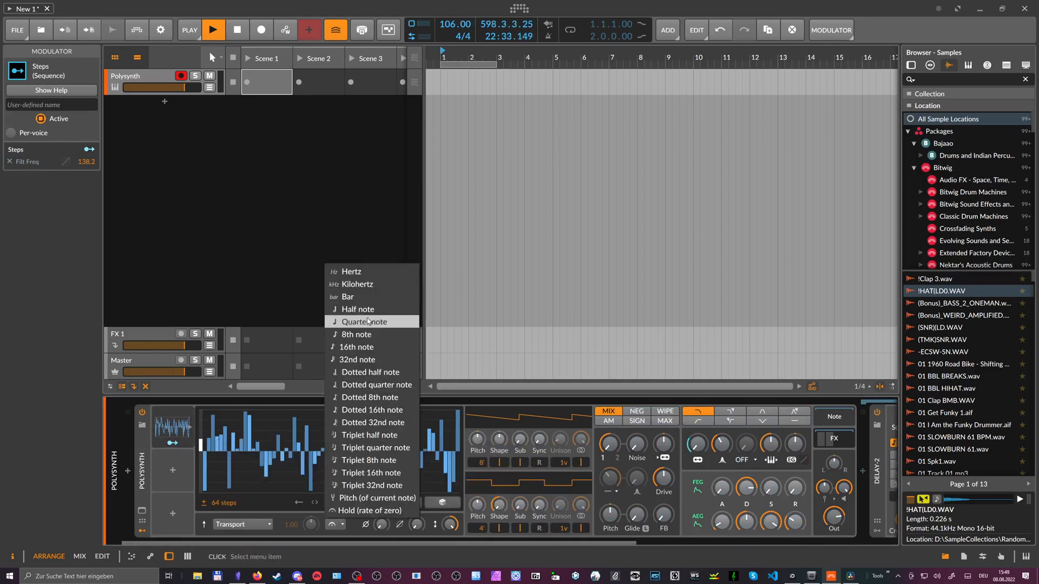
pyautogui.click(358, 296)
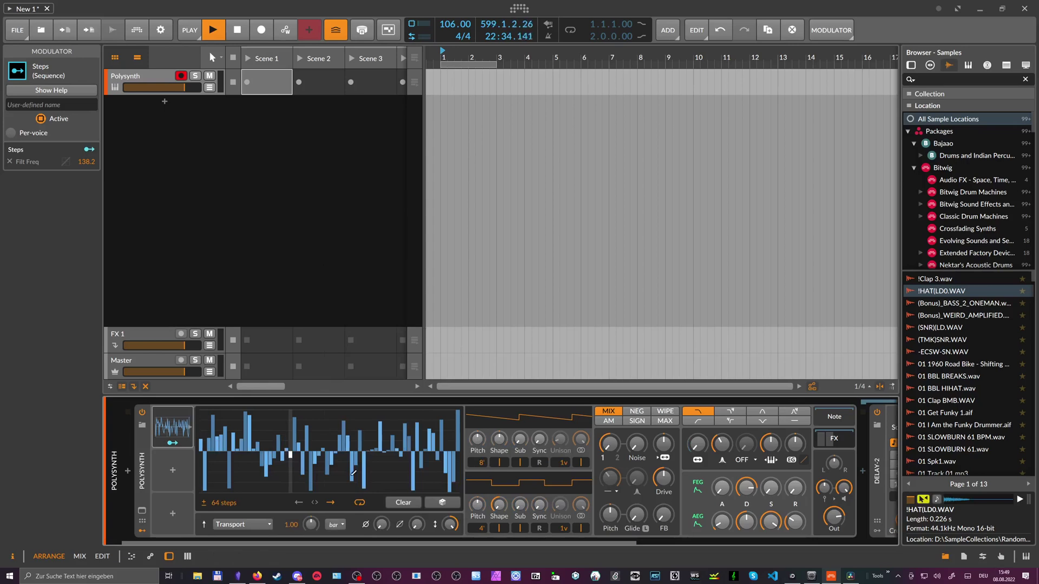
pyautogui.click(334, 527)
pyautogui.click(357, 357)
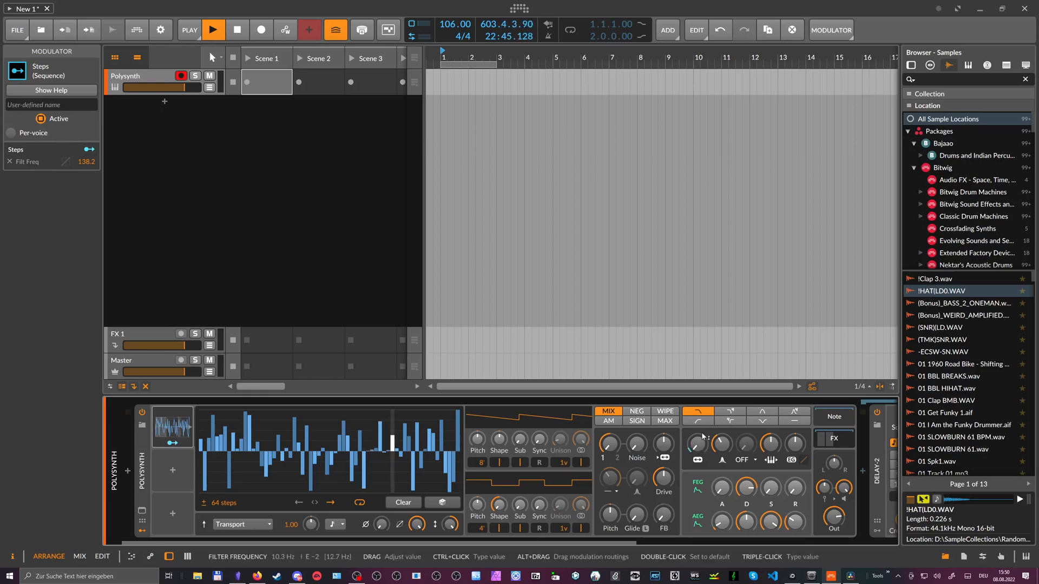
# Raise the filter cutoff to about 146 Hz and set the Steps depth to 61.85.
pyautogui.moveTo(700, 445); pyautogui.dragTo(700, 439)
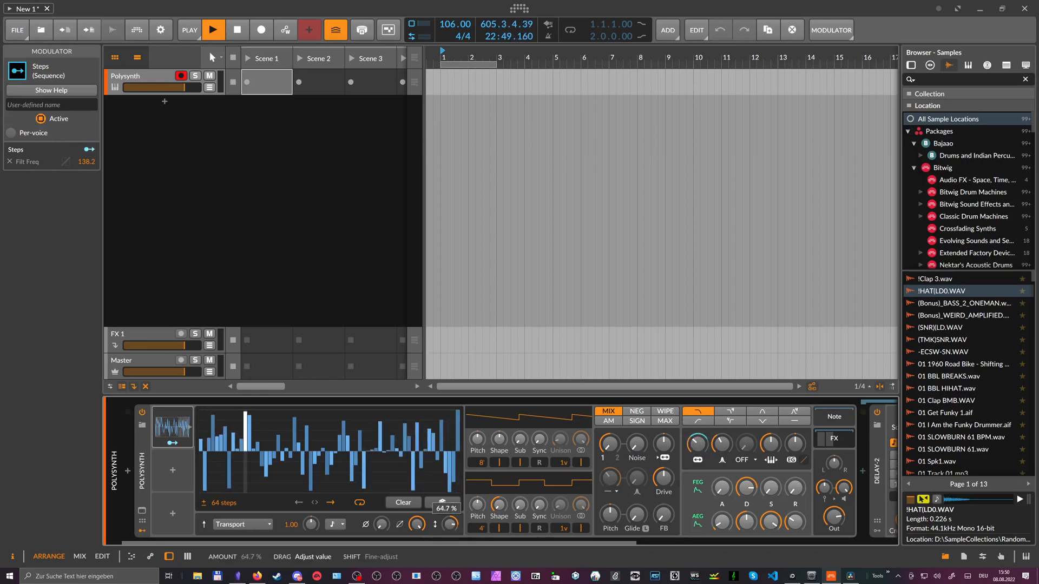
pyautogui.moveTo(452, 528); pyautogui.dragTo(452, 527)
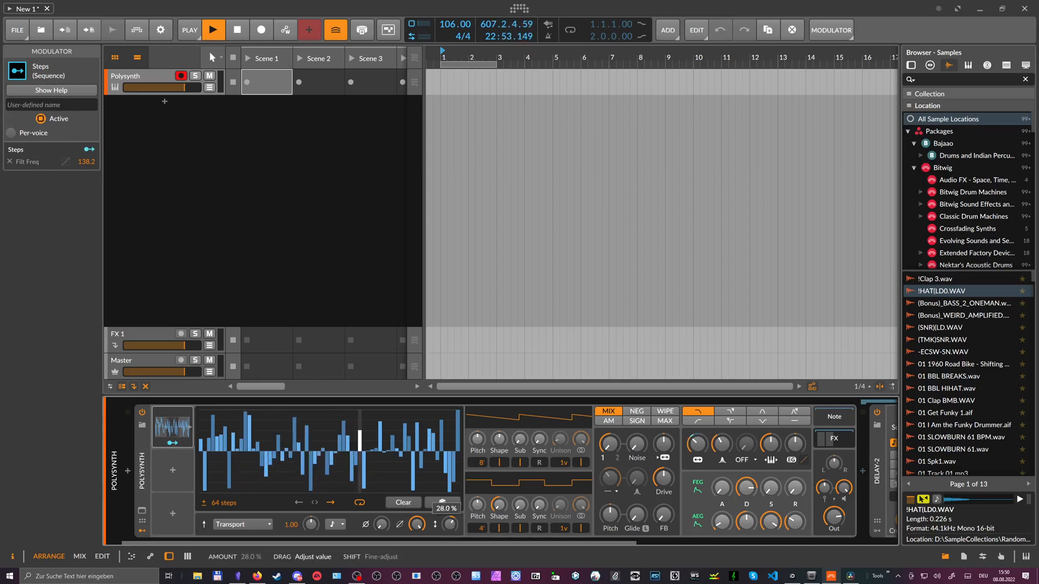
pyautogui.click(697, 445)
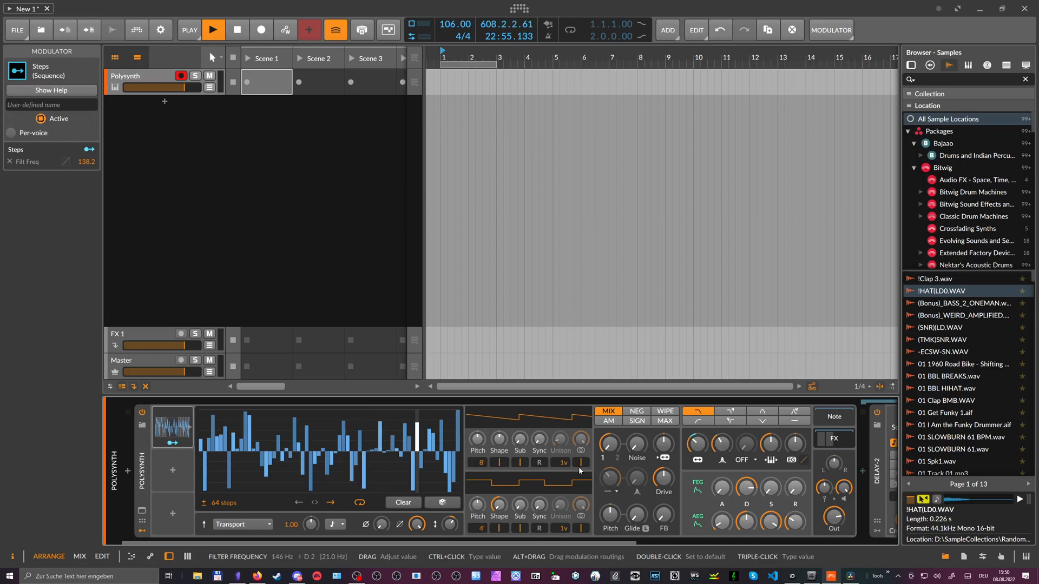
pyautogui.moveTo(178, 446); pyautogui.dragTo(173, 446)
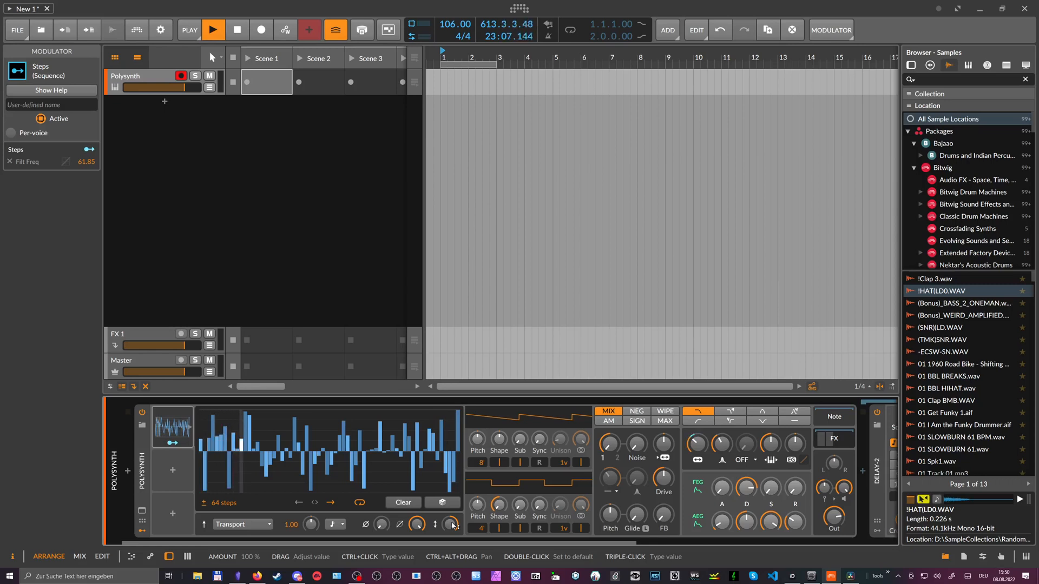
pyautogui.rightClick(330, 453)
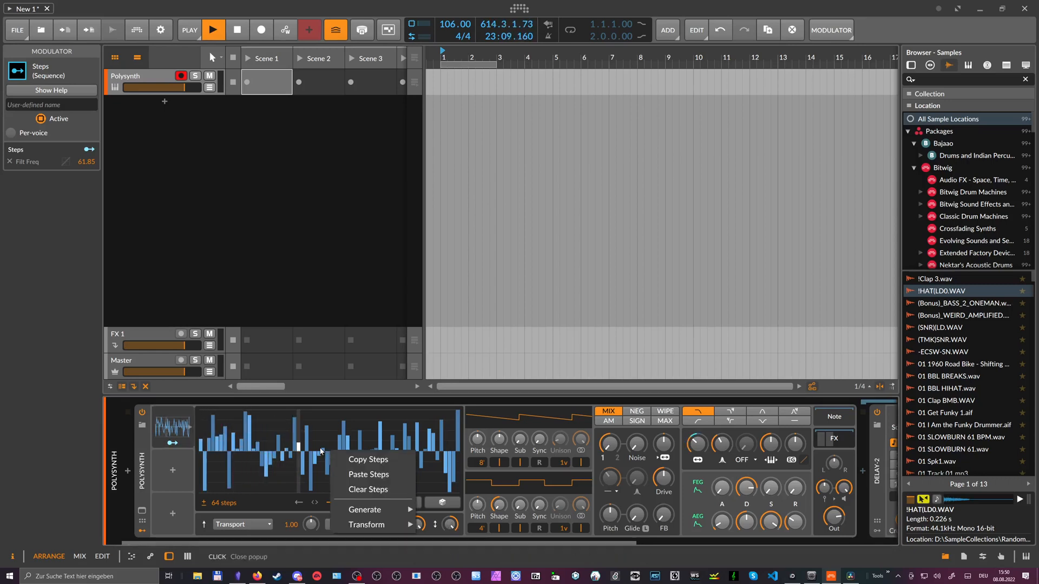
pyautogui.press('Escape')
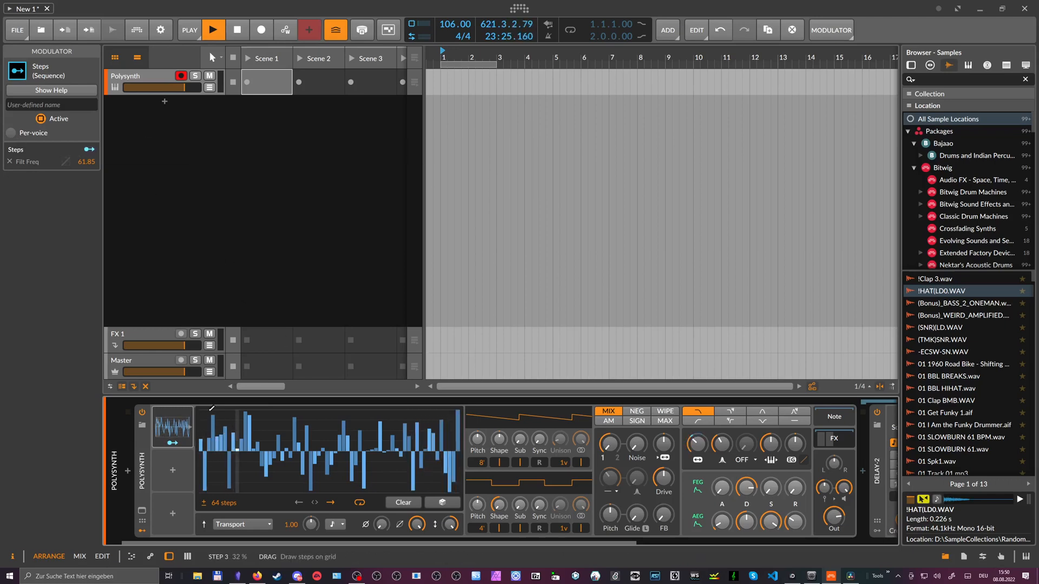
# Switch the Steps rate unit to kilohertz and lower its filter-frequency depth to 43.85.
pyautogui.click(334, 524)
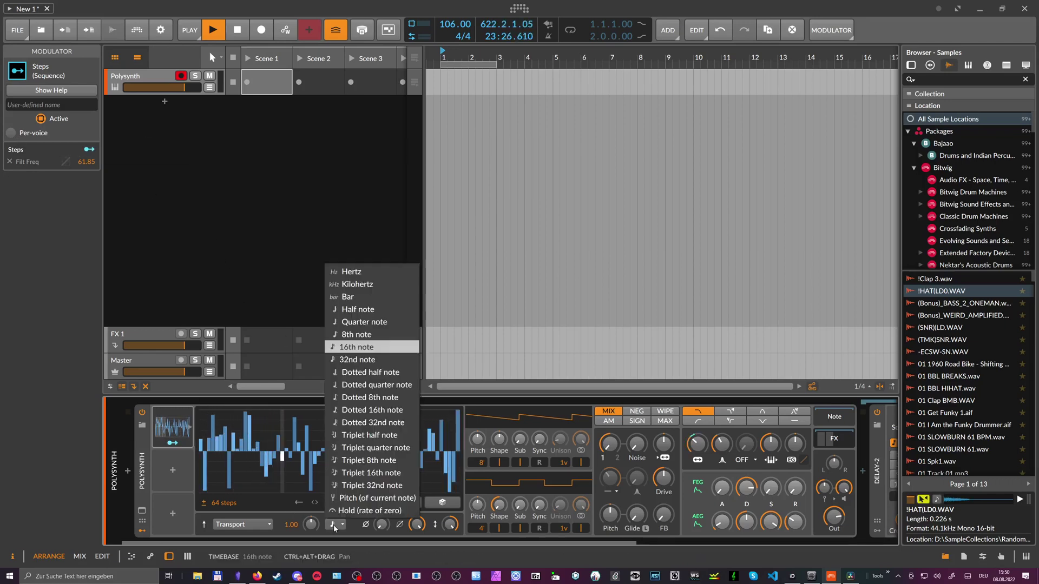
pyautogui.click(366, 285)
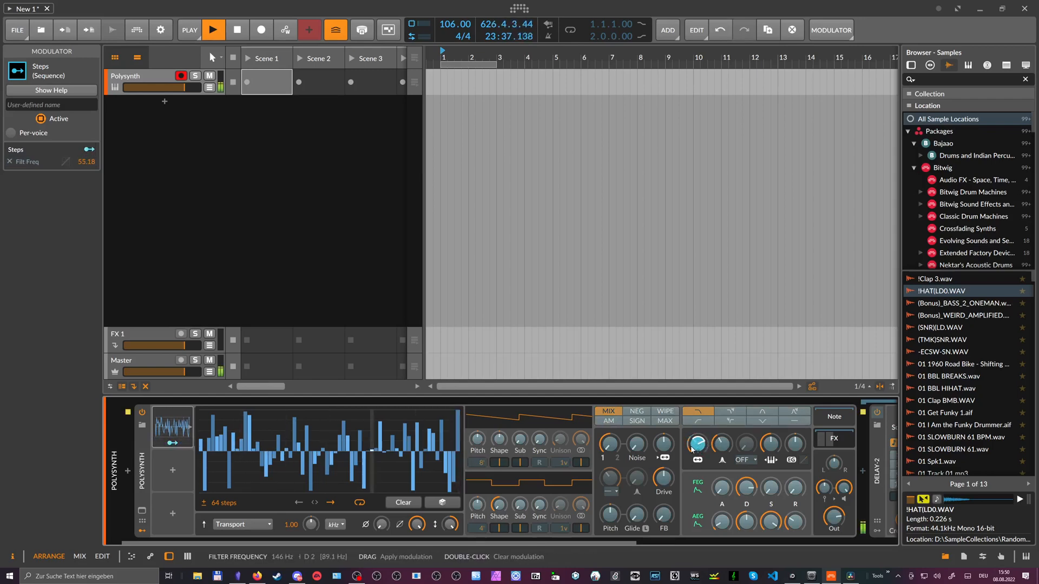
pyautogui.moveTo(697, 449); pyautogui.dragTo(697, 445)
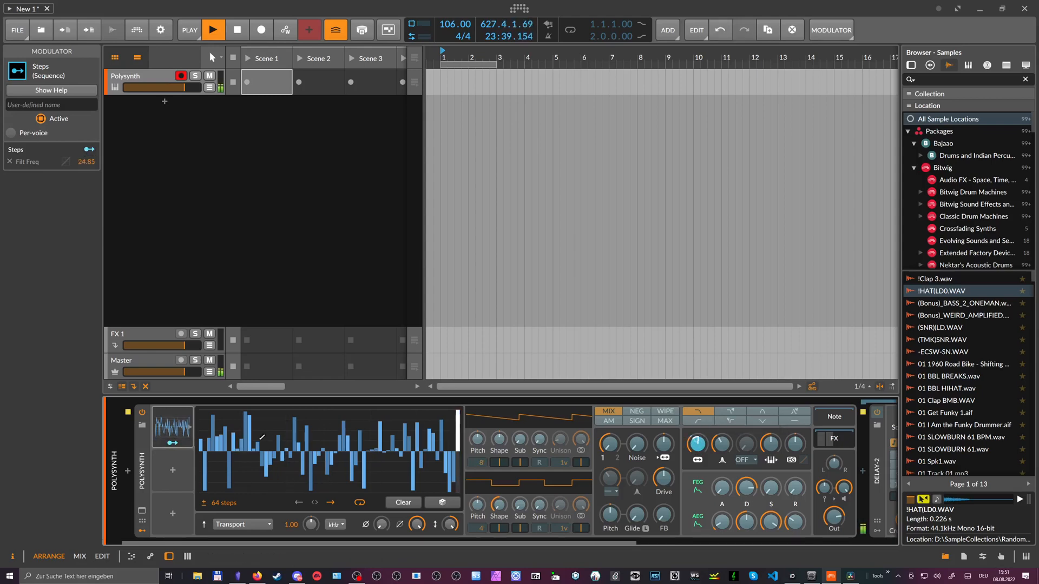
pyautogui.click(172, 443)
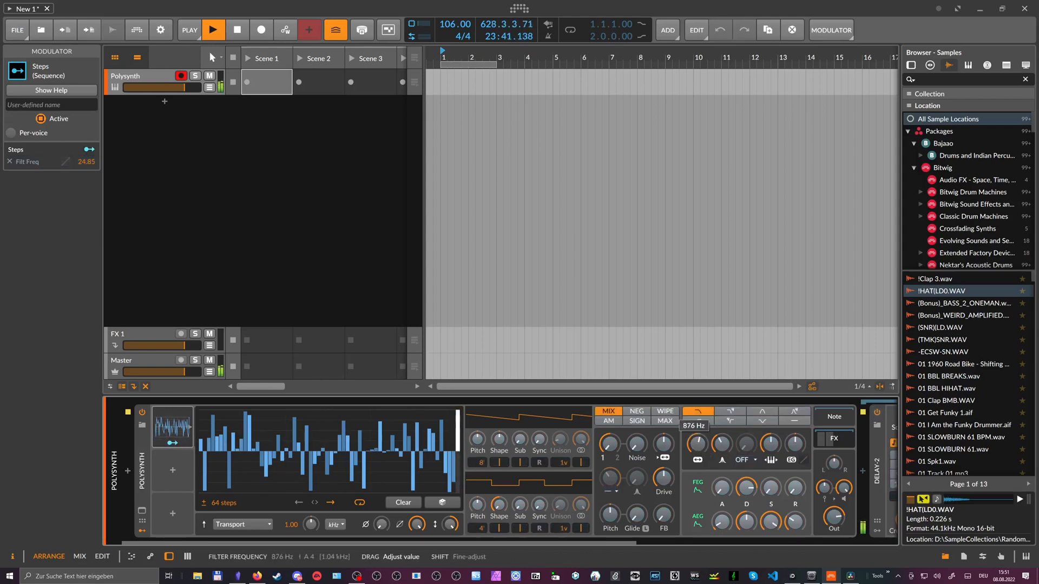
# Collapse and reopen the Steps editor, then sweep its rate up to 50.00 and back down.
pyautogui.click(172, 425)
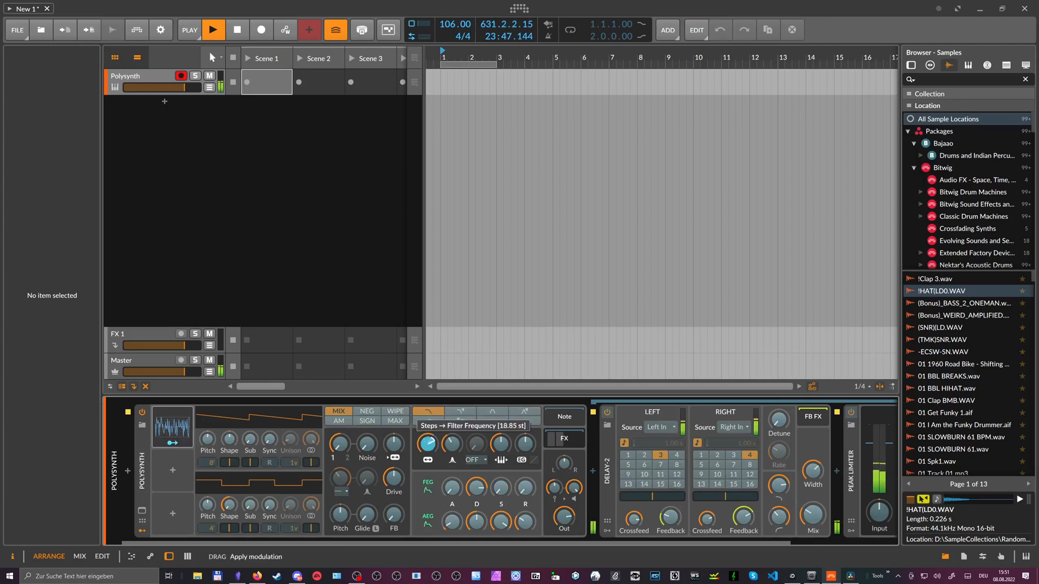
pyautogui.click(173, 425)
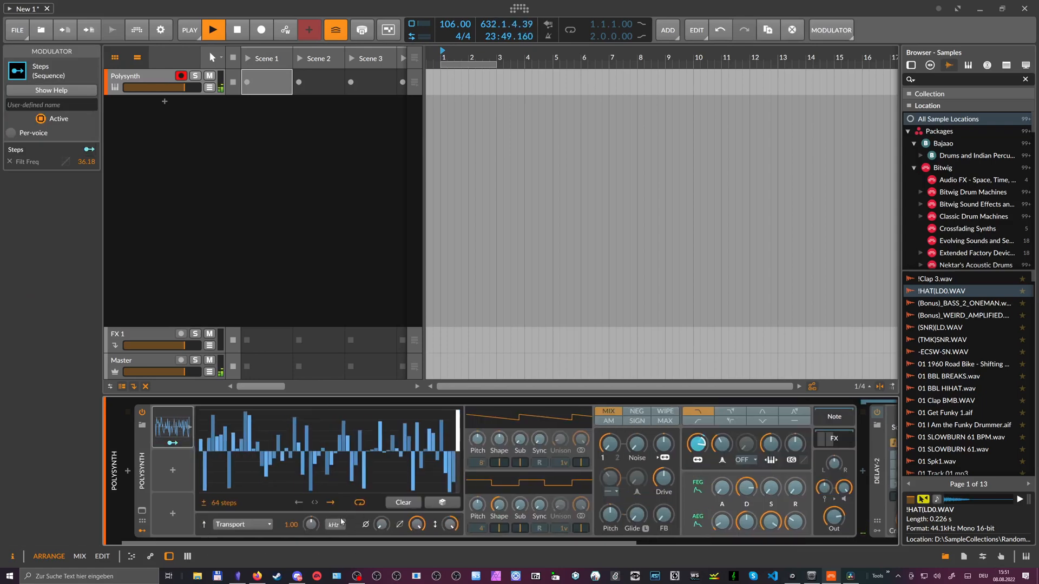
pyautogui.moveTo(310, 525); pyautogui.dragTo(317, 455)
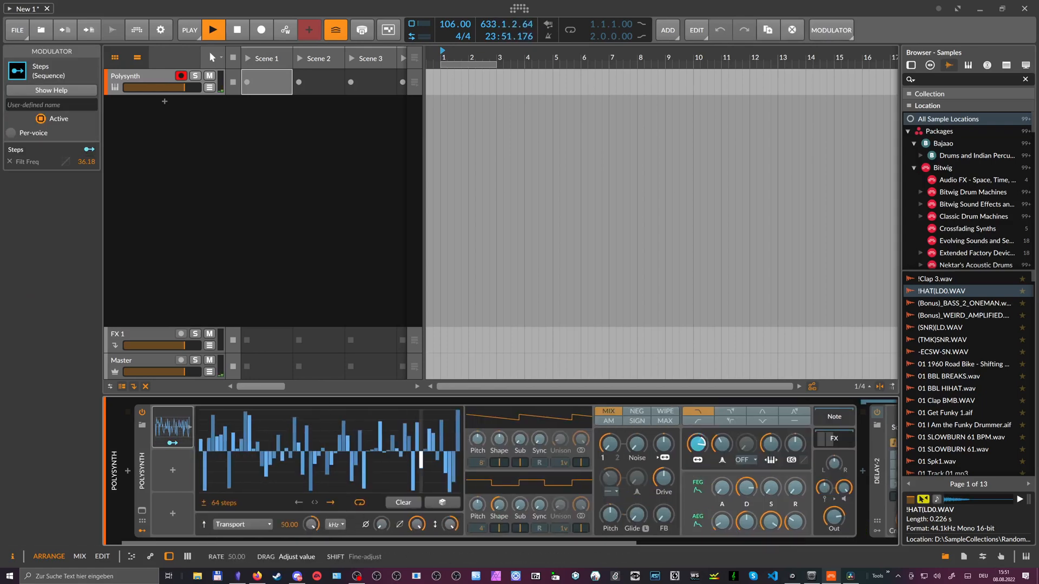
pyautogui.moveTo(697, 443)
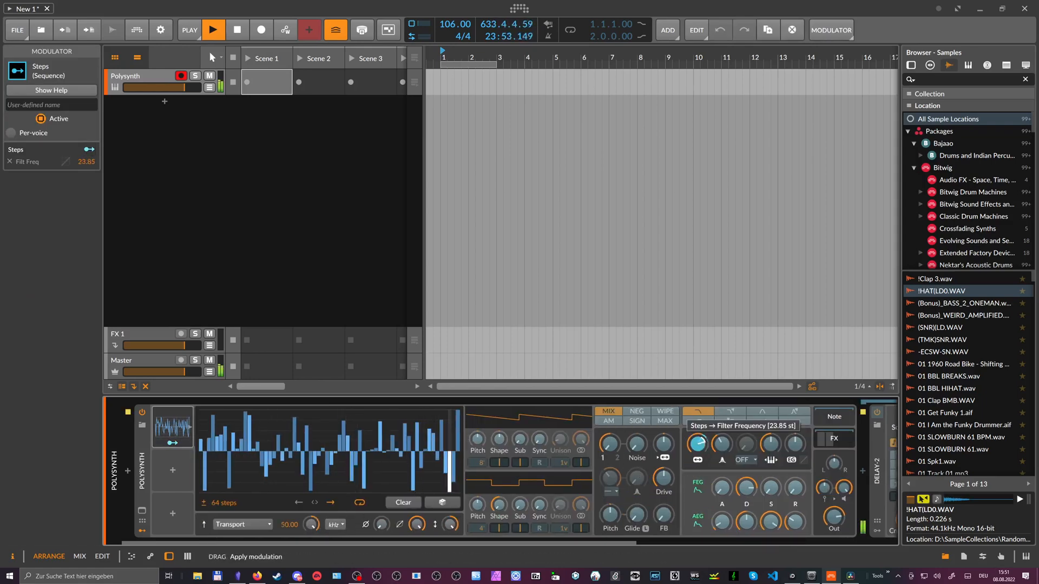
pyautogui.moveTo(311, 526)
pyautogui.mouseDown()
pyautogui.moveTo(312, 560)
pyautogui.moveTo(314, 524)
pyautogui.mouseUp()
# Make the Steps rate follow the current note's pitch and reset the rate to 1.00.
pyautogui.click(333, 526)
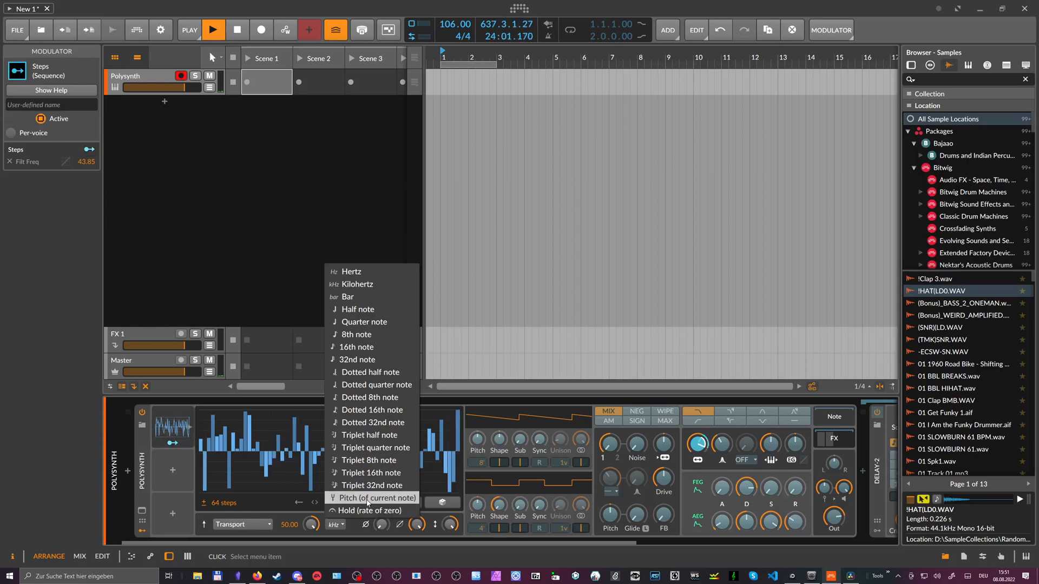
pyautogui.click(368, 499)
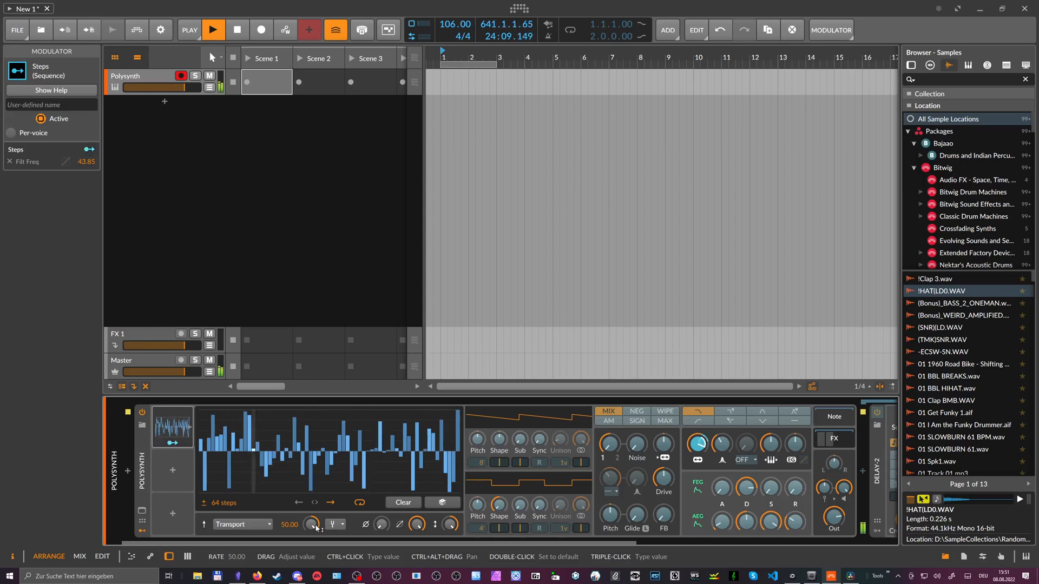
pyautogui.moveTo(289, 525); pyautogui.dragTo(290, 536)
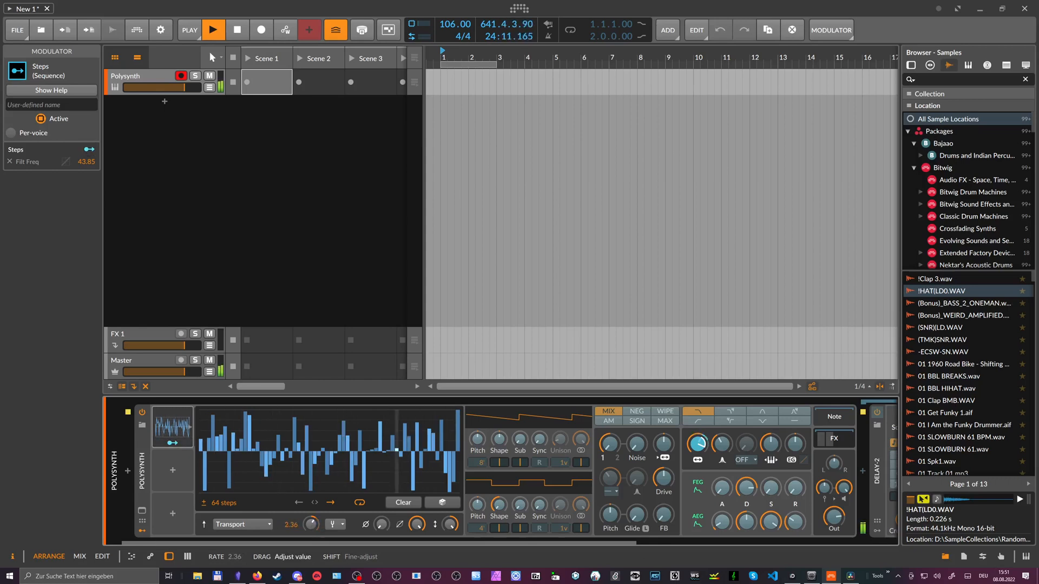
pyautogui.doubleClick(291, 525)
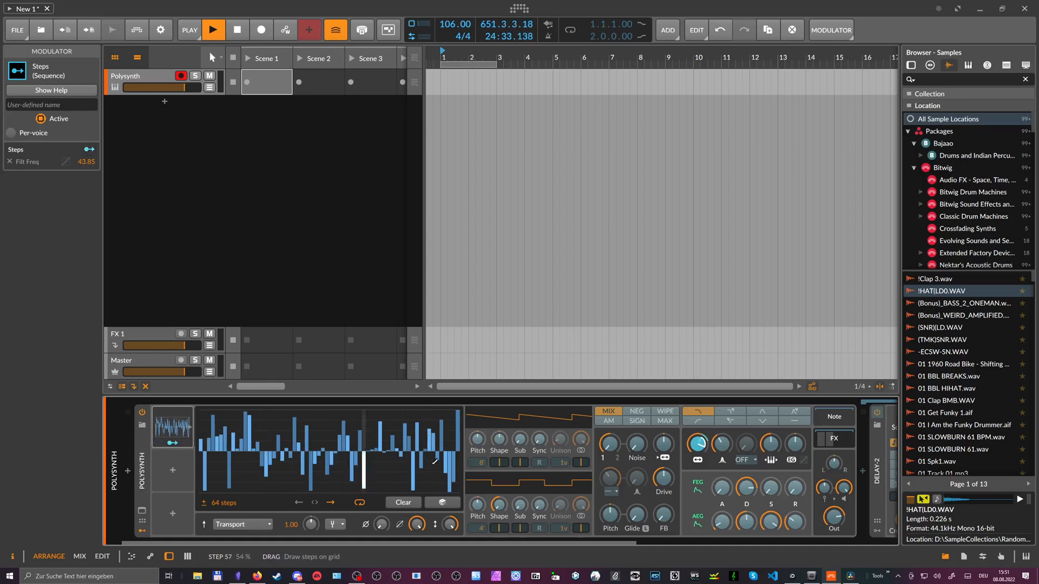
pyautogui.moveTo(224, 502); pyautogui.dragTo(223, 534)
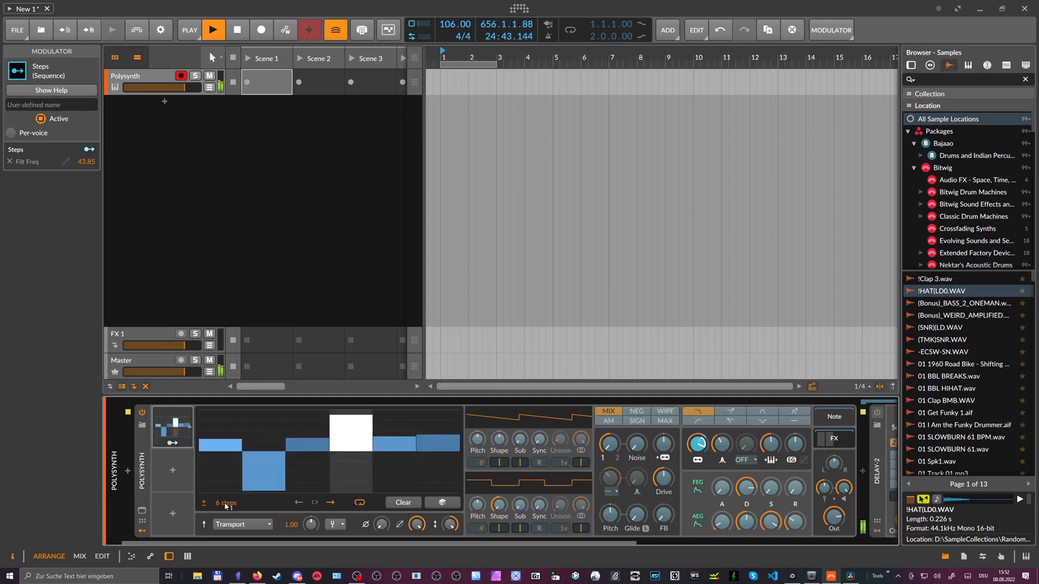
pyautogui.moveTo(227, 505)
pyautogui.mouseDown()
pyautogui.moveTo(219, 487)
pyautogui.moveTo(218, 504)
pyautogui.mouseUp()
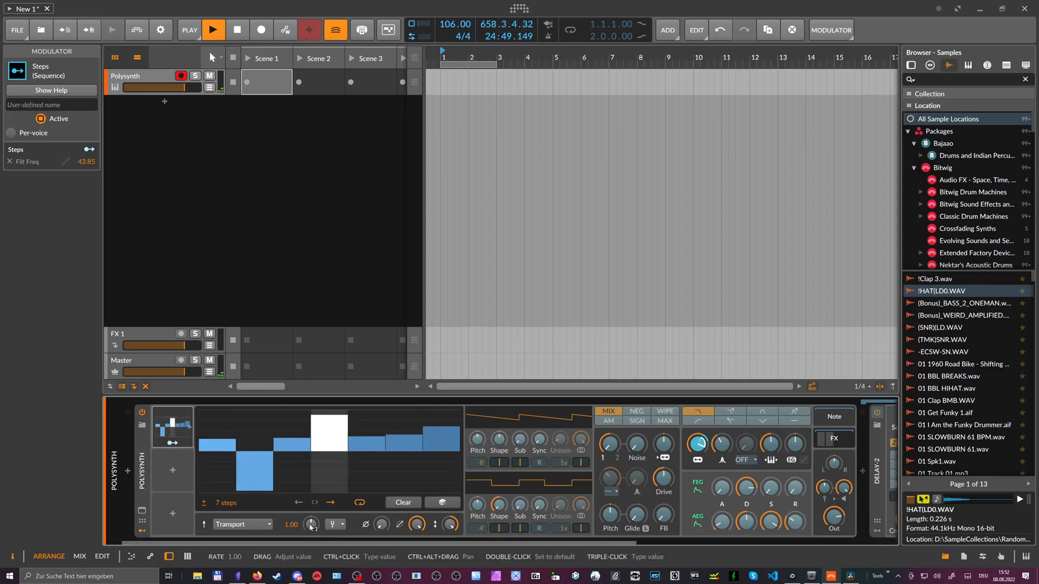
# Slow the Steps modulator's rate down and confirm it at 0.25.
pyautogui.moveTo(311, 526); pyautogui.dragTo(310, 544)
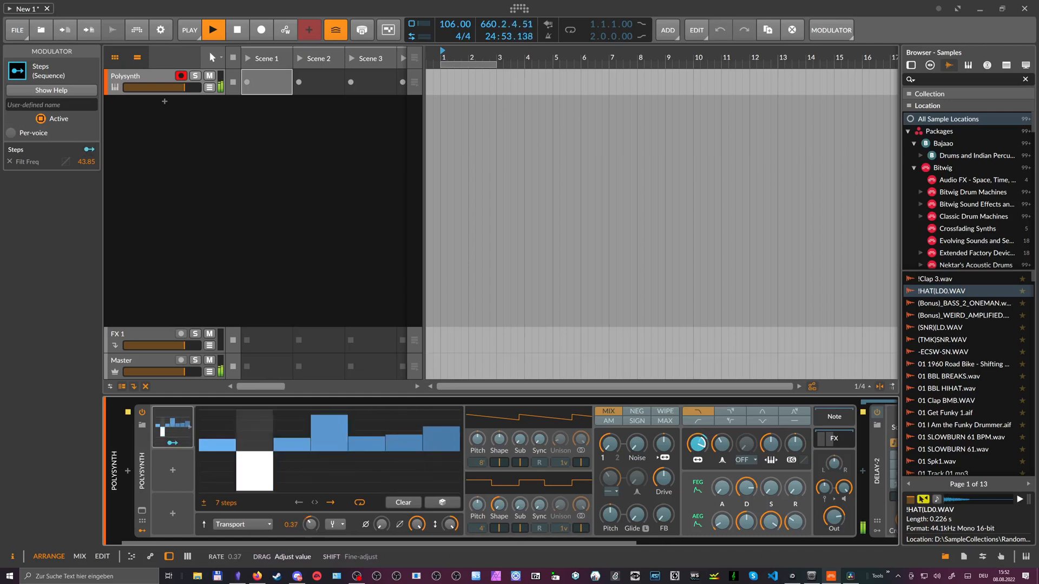
pyautogui.moveTo(311, 544); pyautogui.dragTo(311, 526)
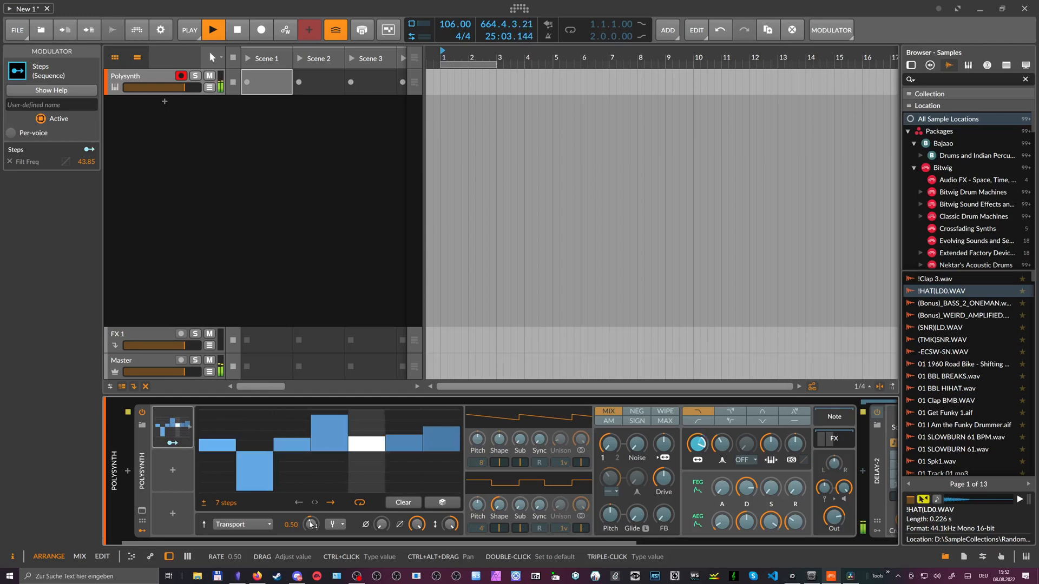
pyautogui.moveTo(310, 524)
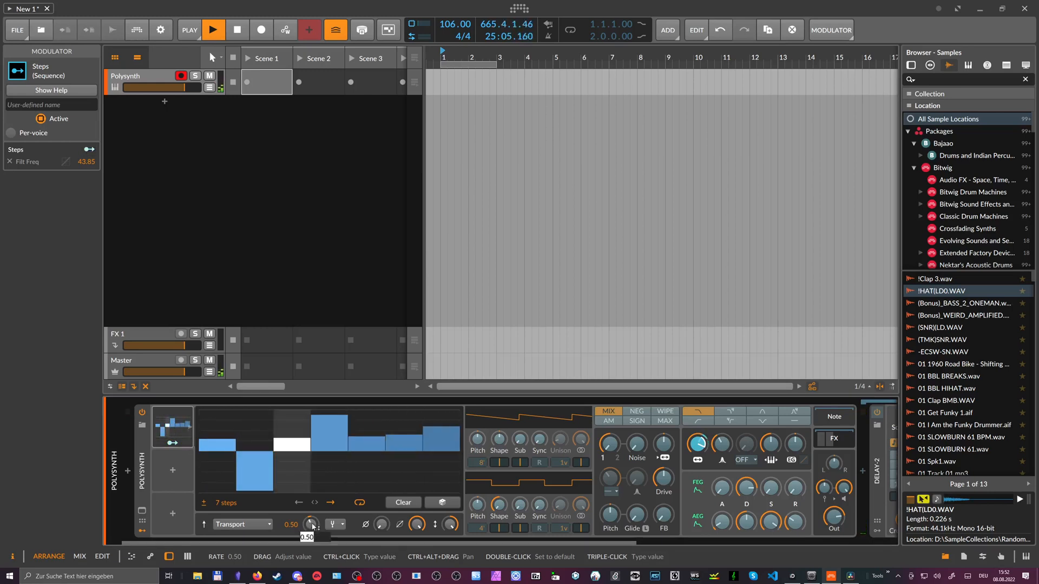
pyautogui.write('0.25')
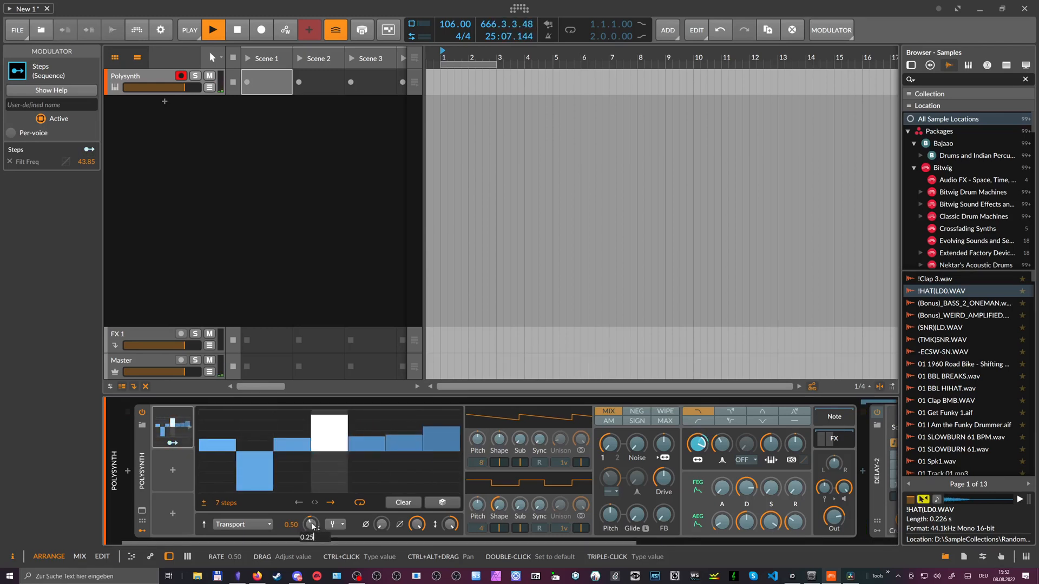
pyautogui.press('Return')
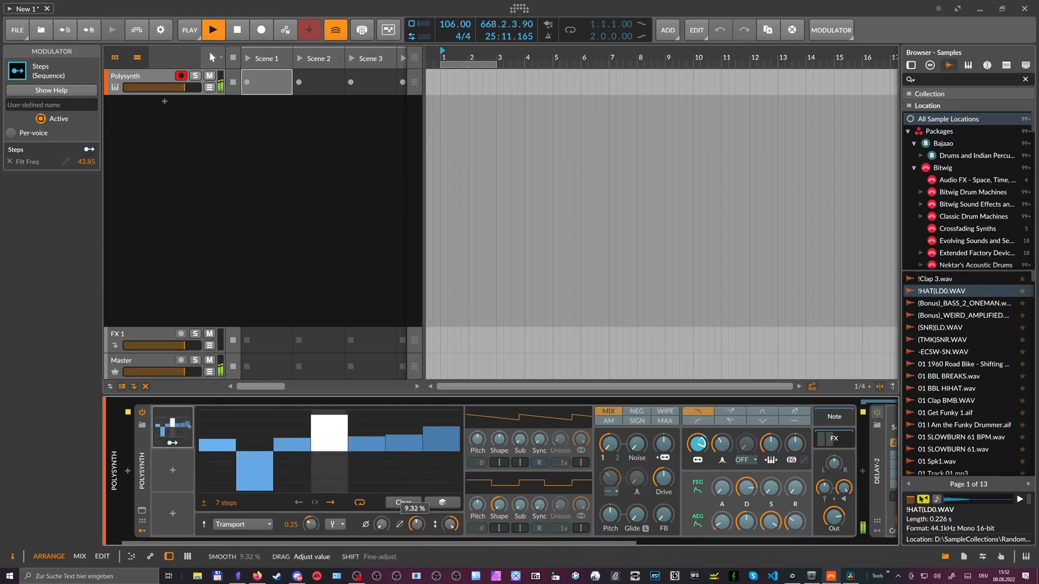
# Generate a step pattern, reverse it, and nudge the filter-frequency depth to 47.85.
pyautogui.rightClick(352, 454)
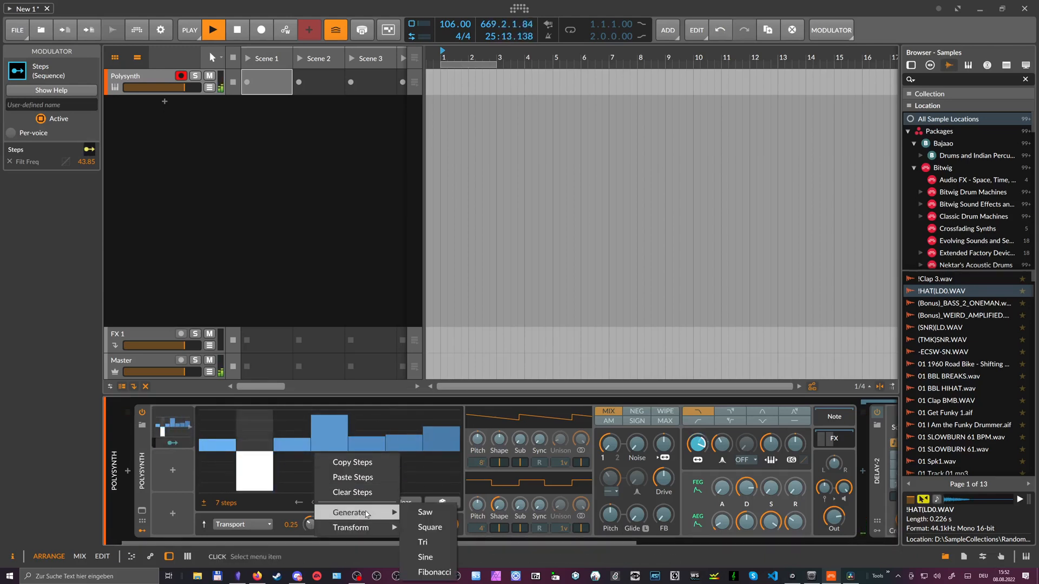
pyautogui.click(412, 513)
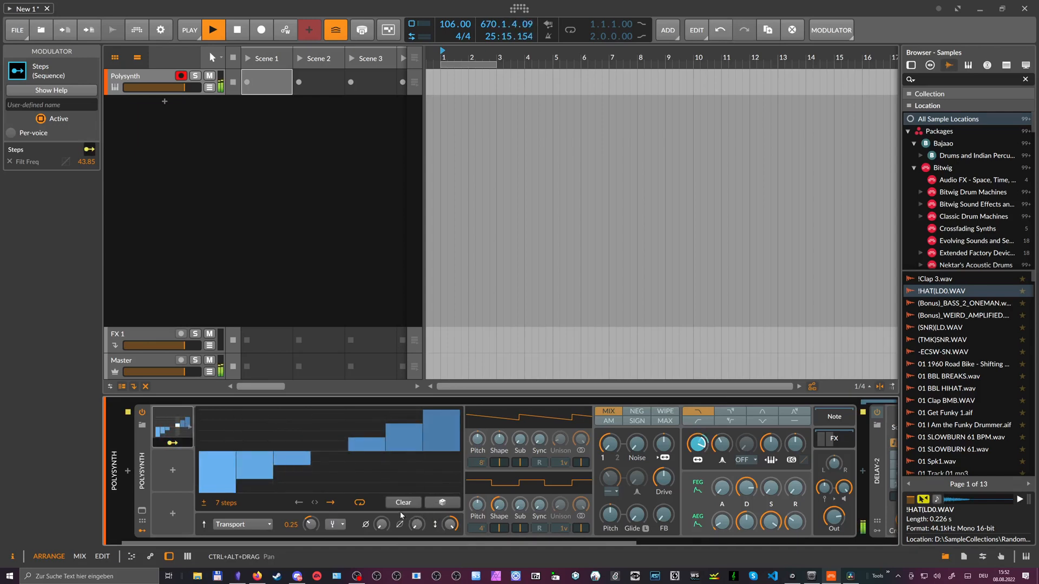
pyautogui.rightClick(349, 449)
pyautogui.moveTo(386, 521)
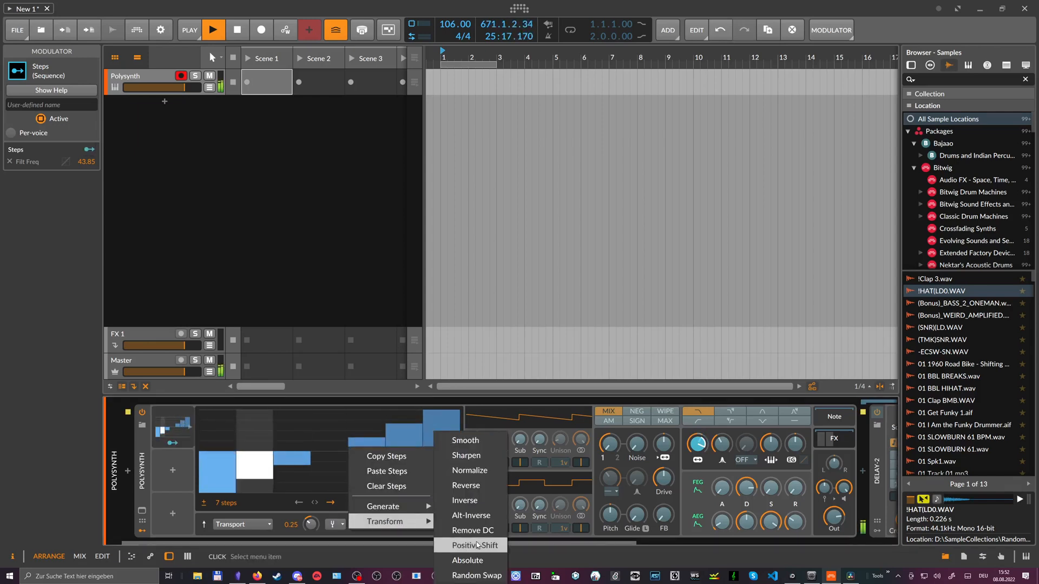
pyautogui.click(475, 488)
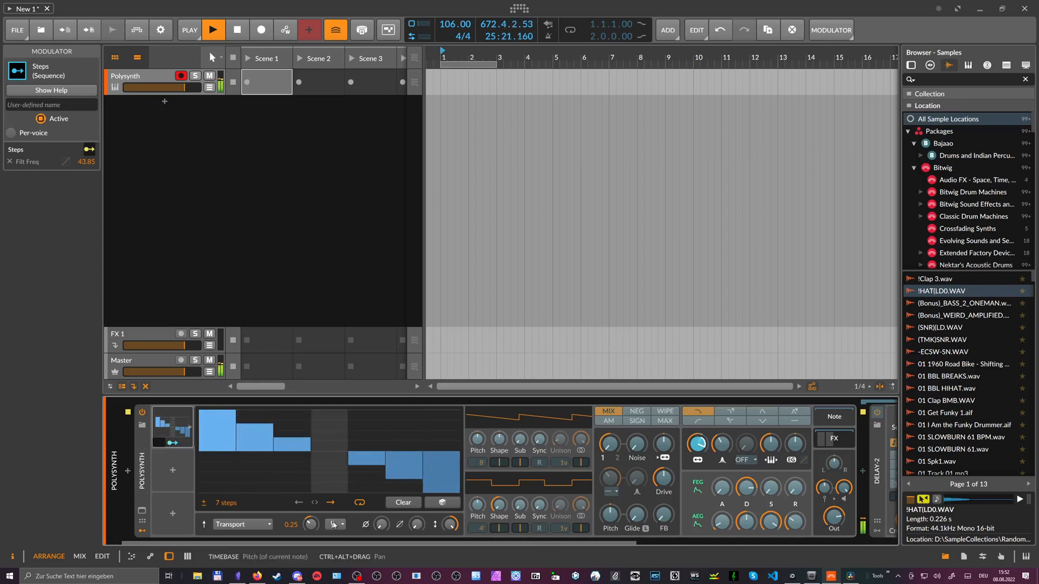
pyautogui.moveTo(699, 438); pyautogui.dragTo(700, 444)
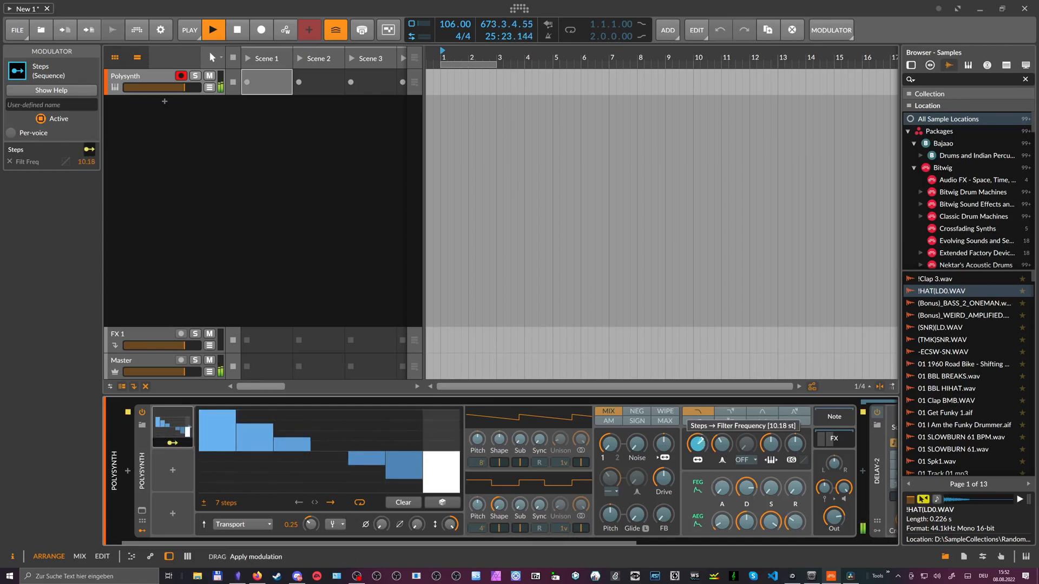
# Lengthen the sequence past 32, regenerate the pattern, then trim it to exactly 32 steps.
pyautogui.moveTo(220, 503); pyautogui.dragTo(220, 487)
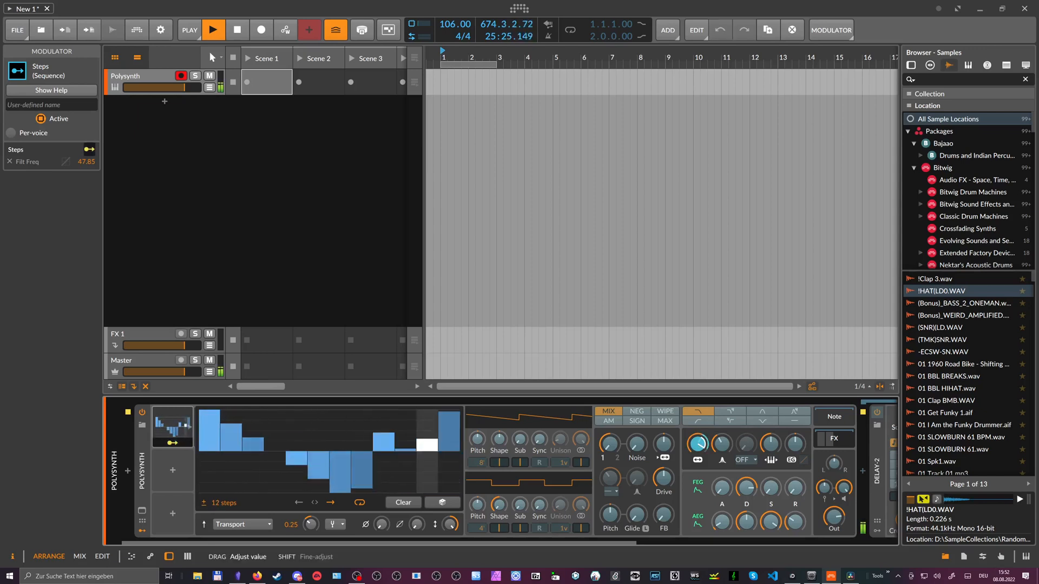
pyautogui.rightClick(332, 416)
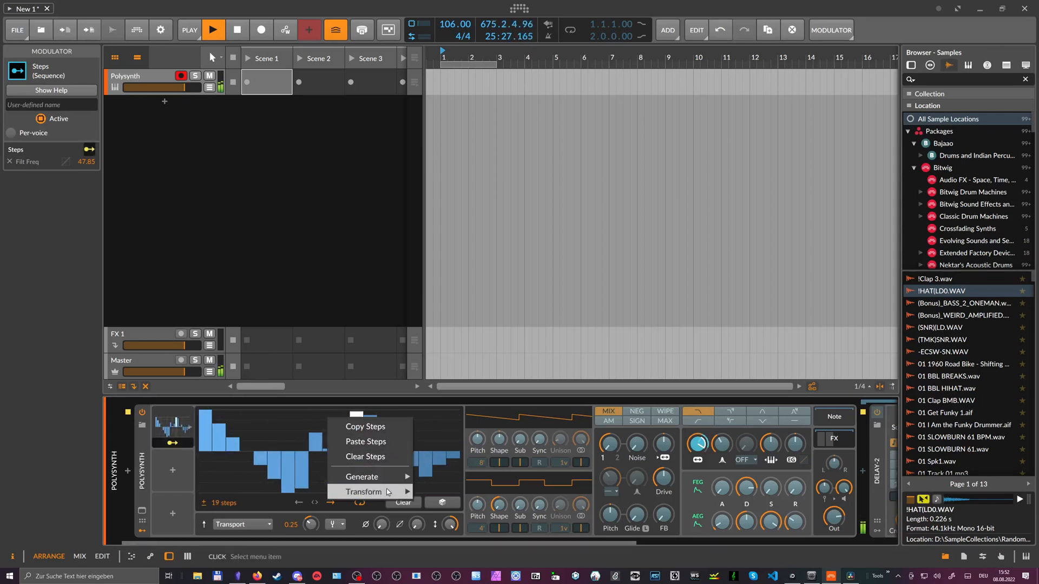
pyautogui.click(443, 454)
pyautogui.moveTo(219, 503); pyautogui.dragTo(219, 491)
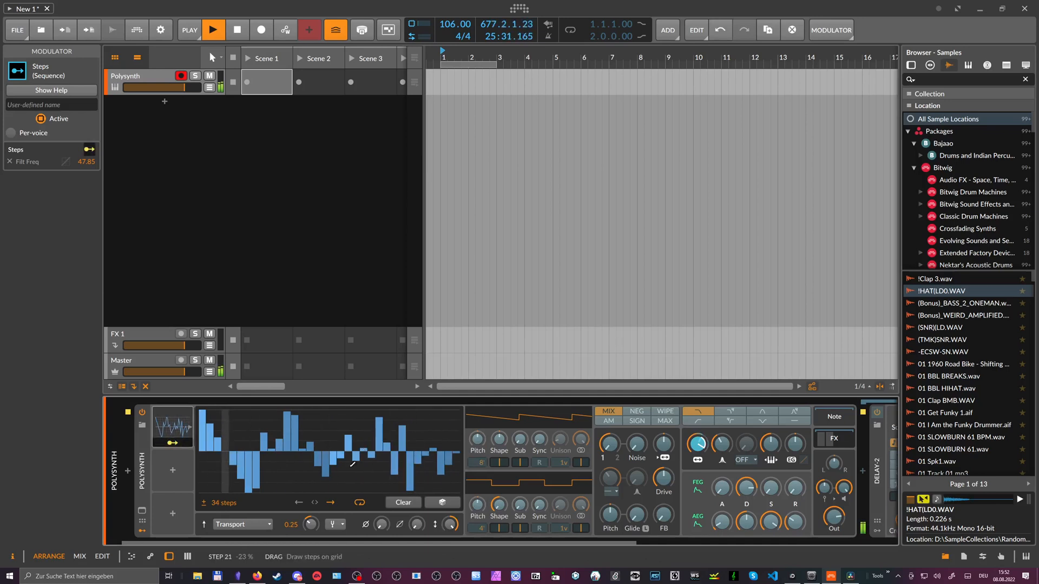
pyautogui.rightClick(319, 433)
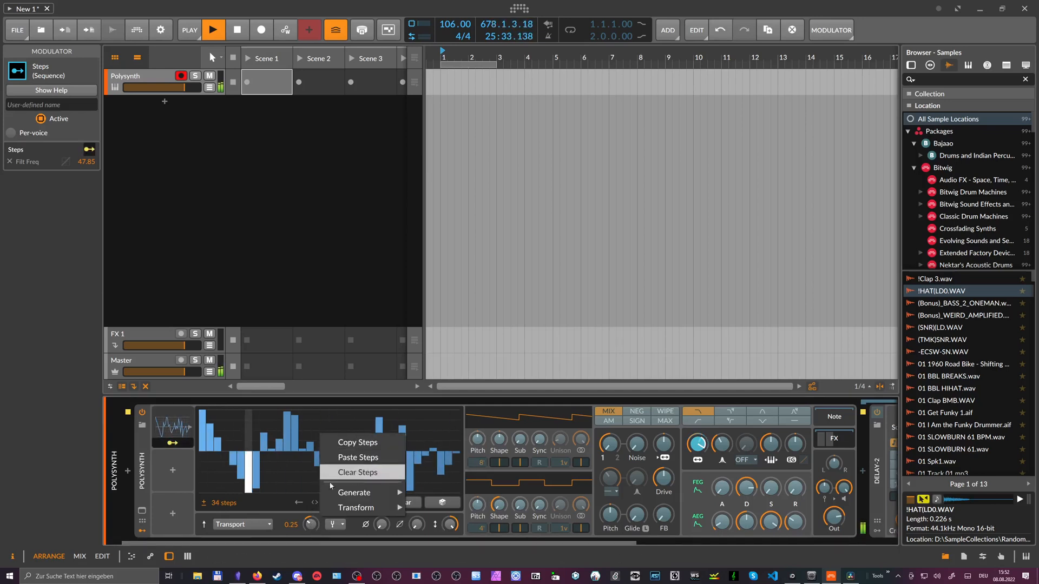
pyautogui.click(219, 503)
pyautogui.moveTo(220, 504); pyautogui.dragTo(219, 506)
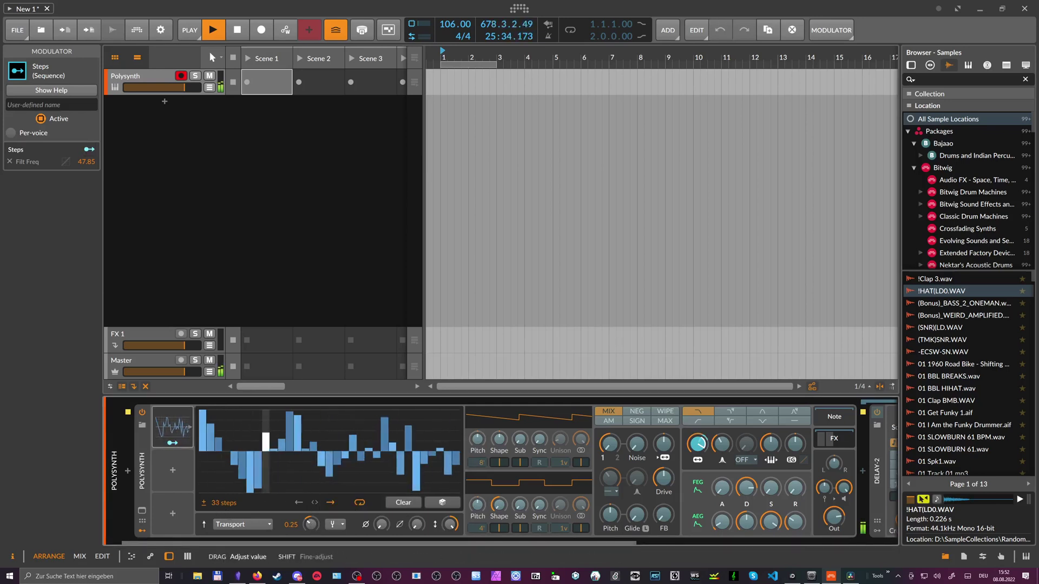
# Fill the 32 steps with an ascending saw ramp and reverse it into a descending one.
pyautogui.rightClick(309, 442)
pyautogui.click(422, 520)
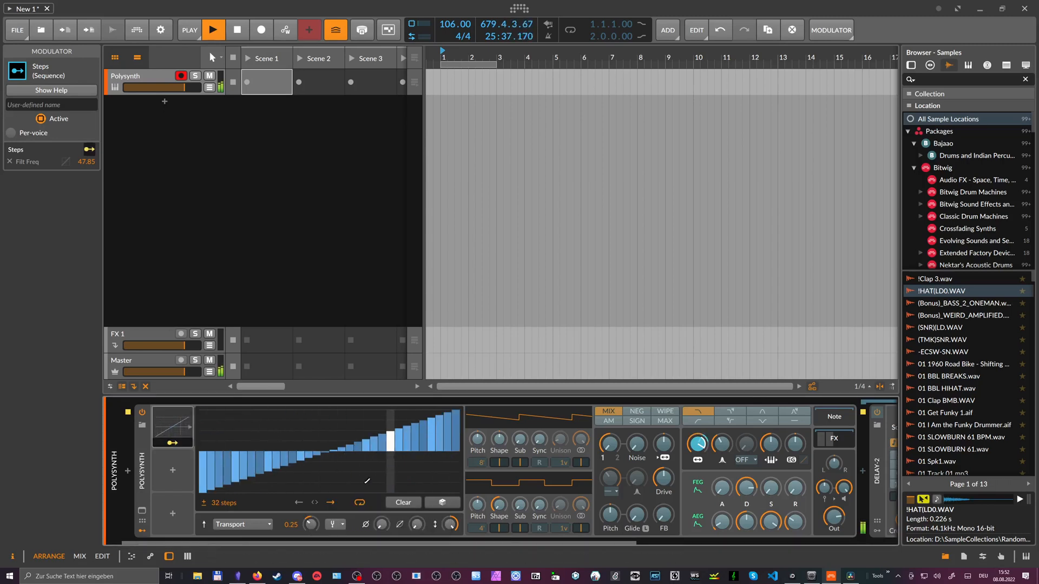
pyautogui.rightClick(357, 447)
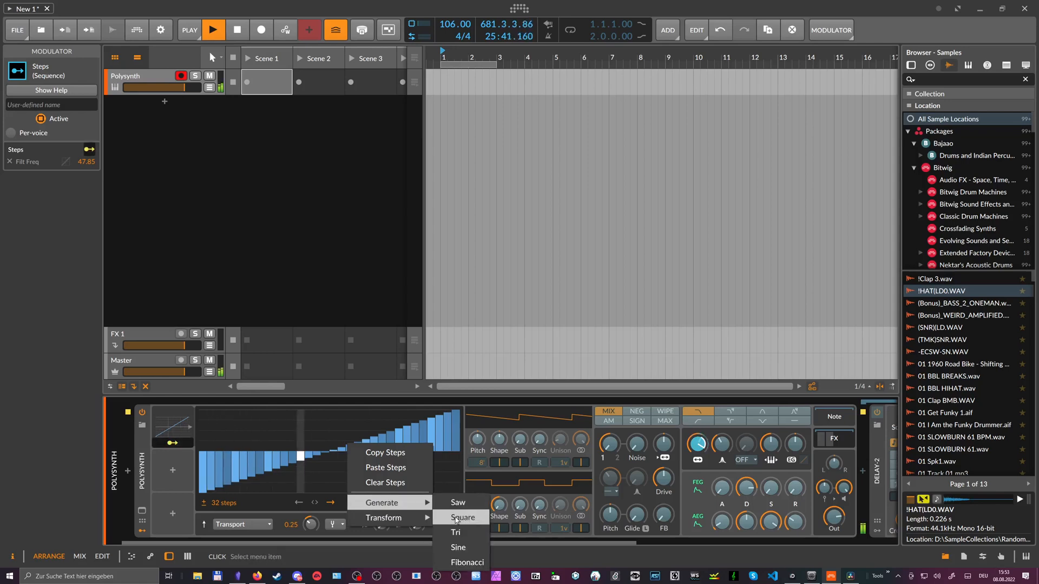
pyautogui.moveTo(383, 518)
pyautogui.click(466, 497)
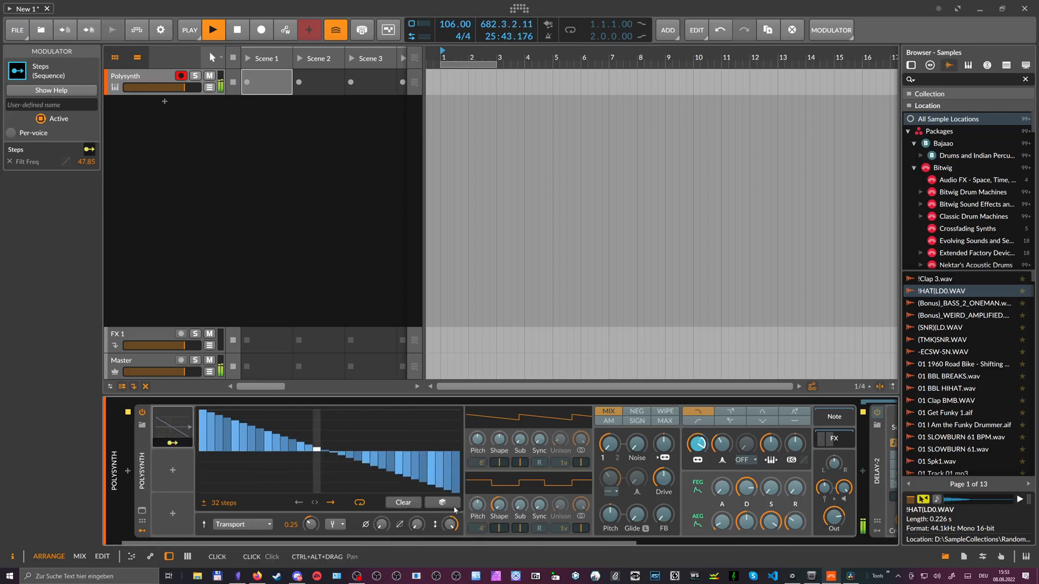
pyautogui.doubleClick(311, 525)
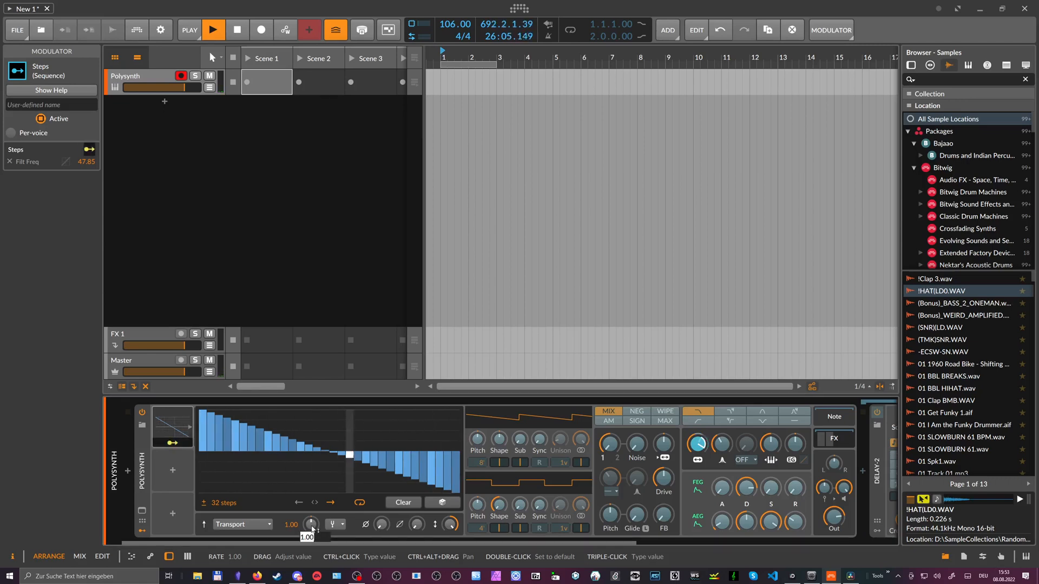
pyautogui.moveTo(311, 524); pyautogui.dragTo(314, 536)
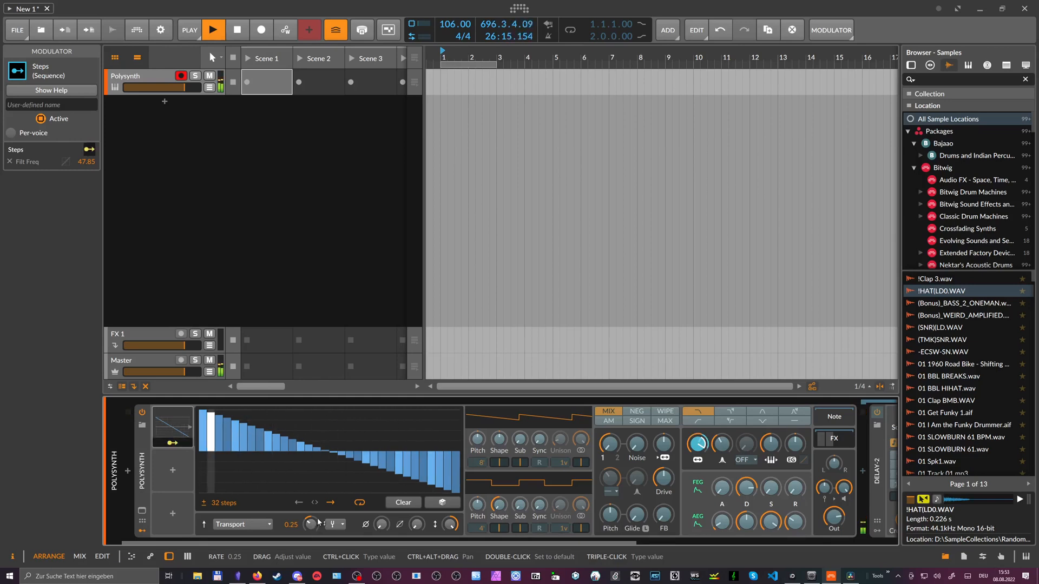
# Enable per-voice output on the Steps modulator and hide its detail view.
pyautogui.click(12, 132)
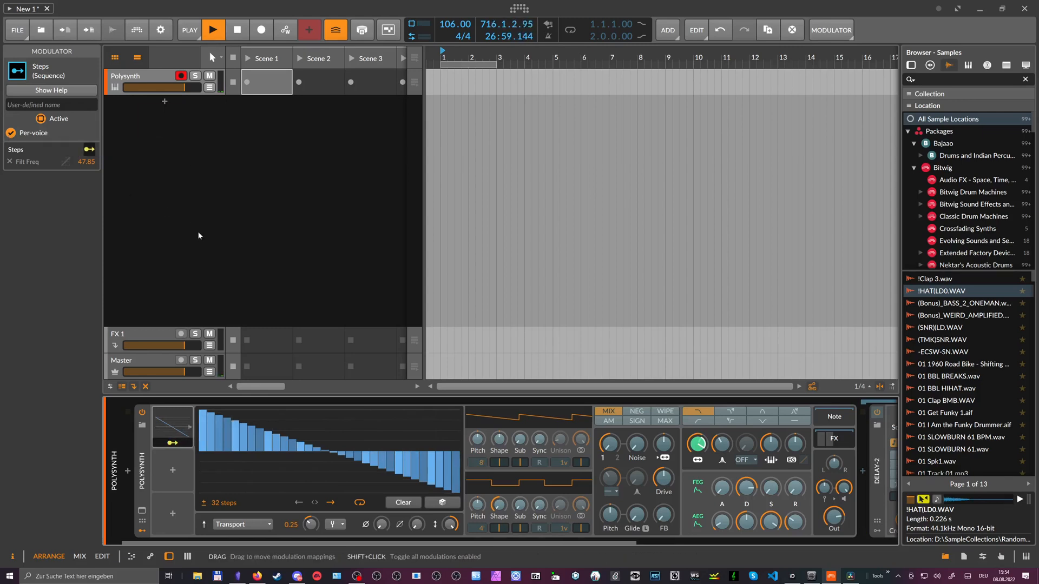
pyautogui.click(175, 442)
pyautogui.click(172, 426)
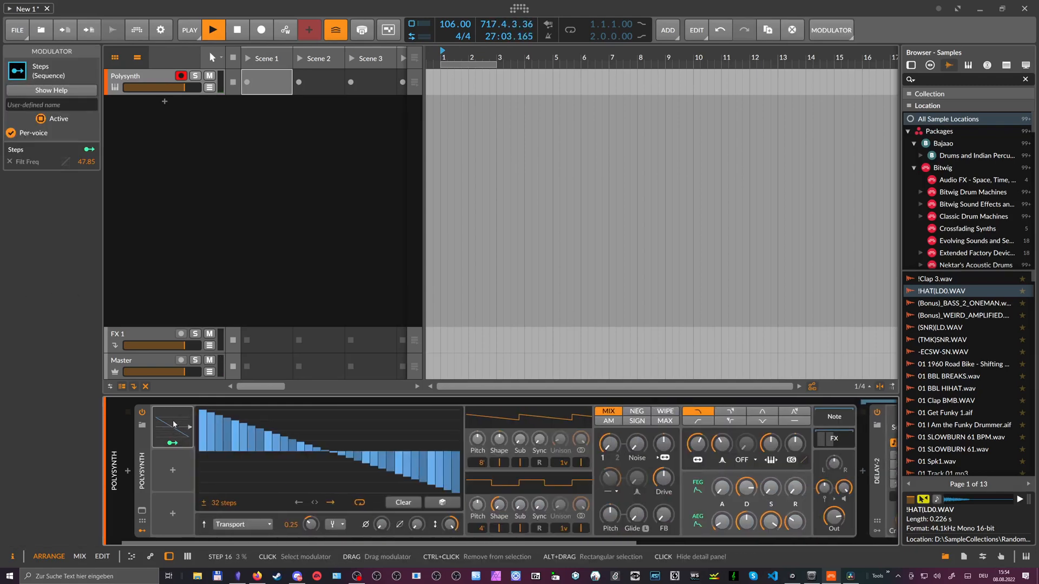
pyautogui.click(172, 427)
pyautogui.press('Delete')
# Delete the Polysynth and insert a DC Offset device from the browser.
pyautogui.click(143, 453)
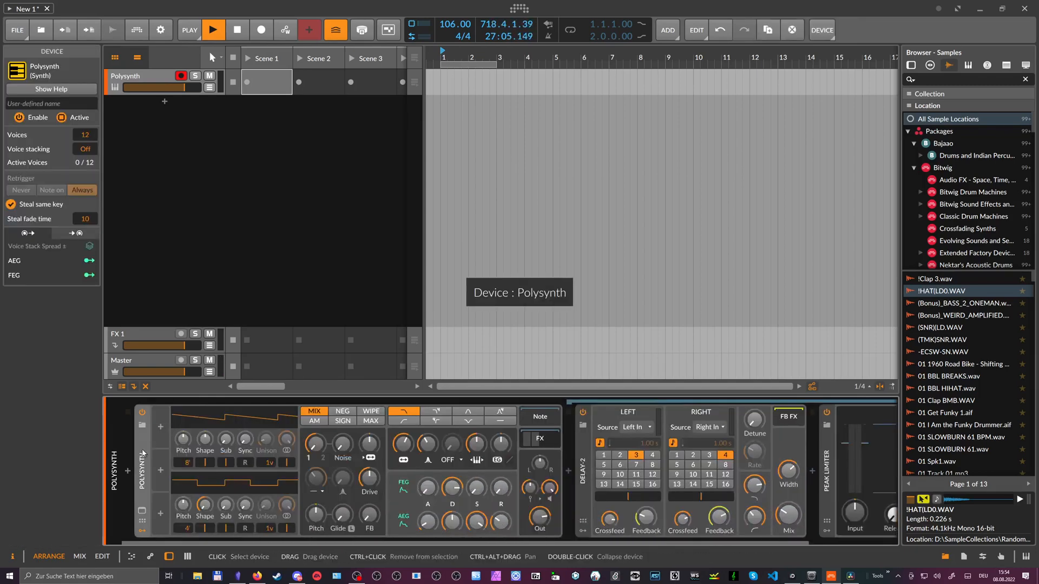
pyautogui.press('Delete')
pyautogui.click(128, 473)
pyautogui.write('dc')
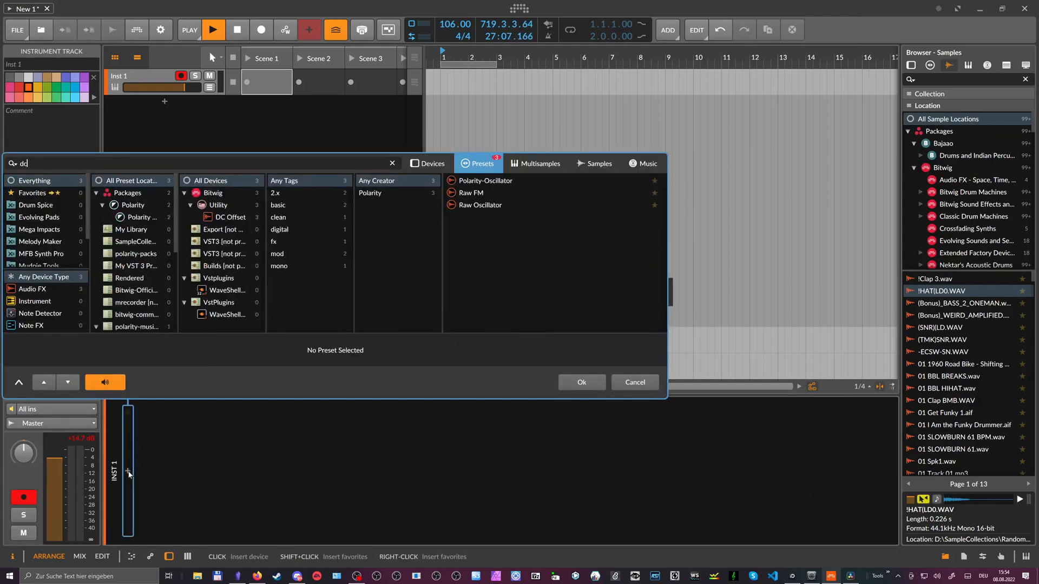
pyautogui.click(428, 163)
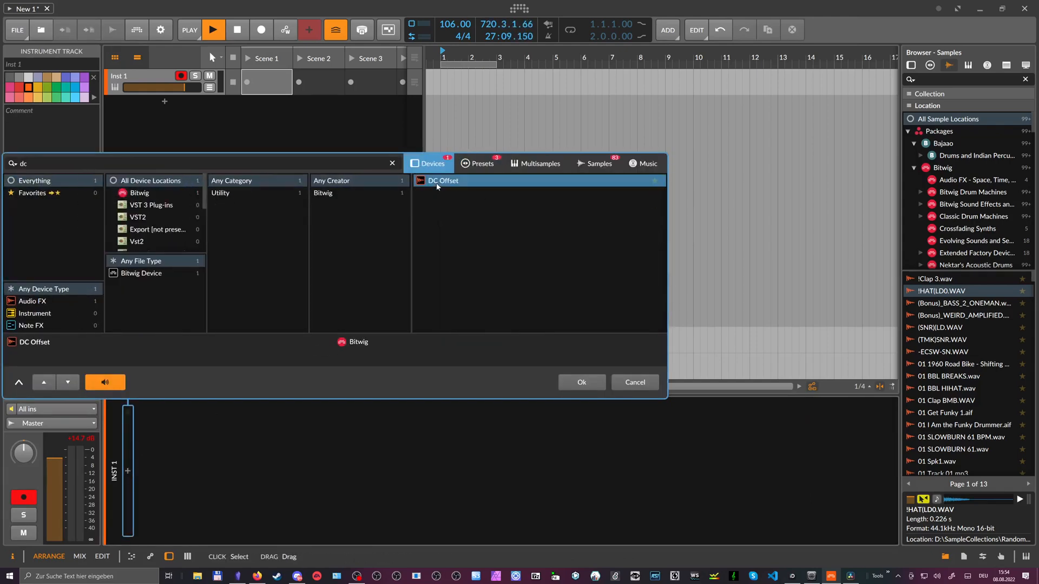
pyautogui.doubleClick(438, 180)
# Add a Steps modulator to the DC Offset and set its offset to -1.00.
pyautogui.click(142, 455)
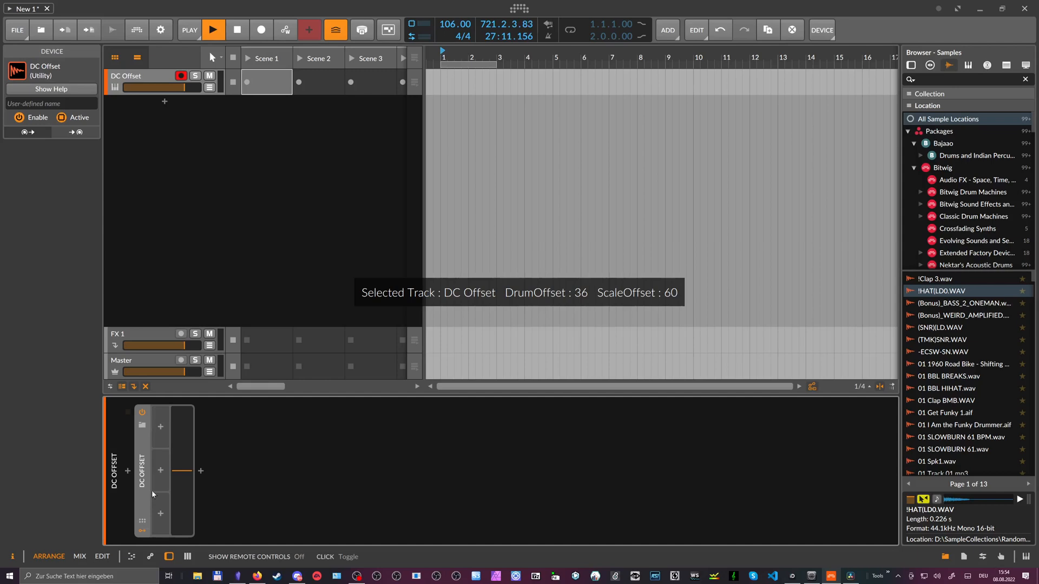
pyautogui.click(161, 429)
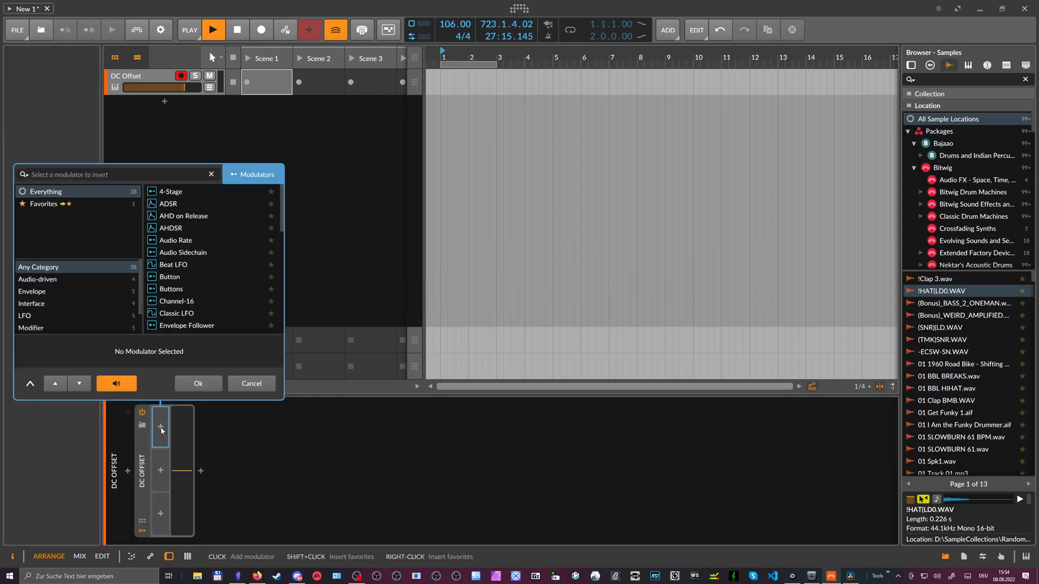
pyautogui.write('step')
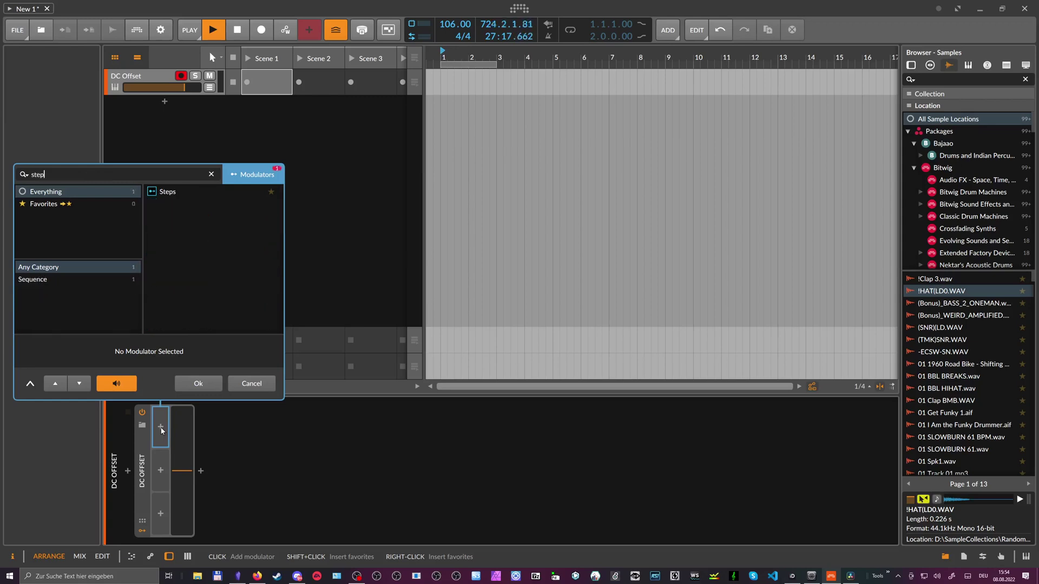
pyautogui.press('Return')
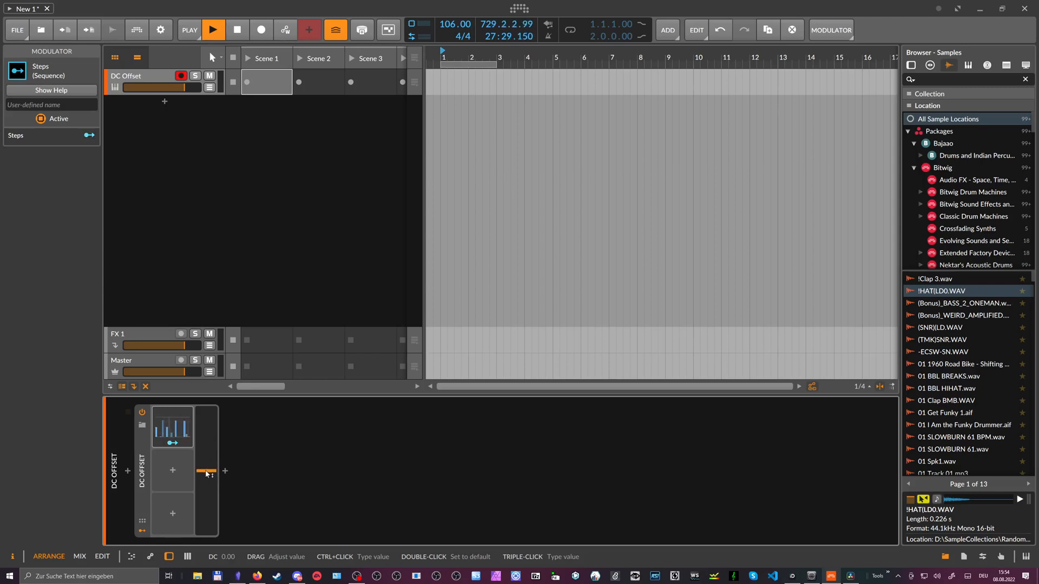
pyautogui.moveTo(207, 473); pyautogui.dragTo(207, 527)
# Make the Steps bipolar, fill them with a saw ramp, and tie step timing to note pitch.
pyautogui.click(179, 431)
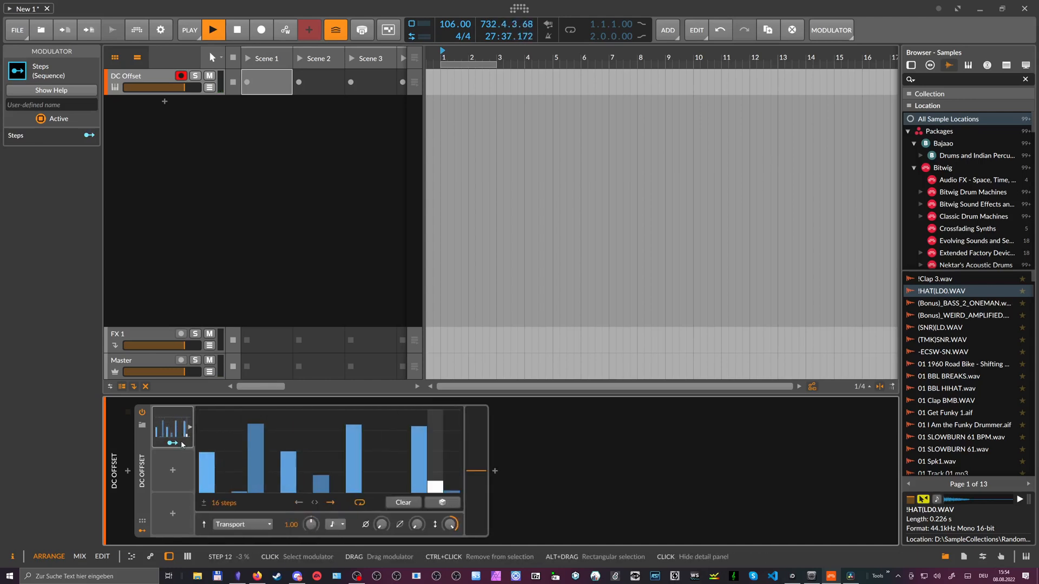
pyautogui.click(204, 504)
pyautogui.rightClick(283, 423)
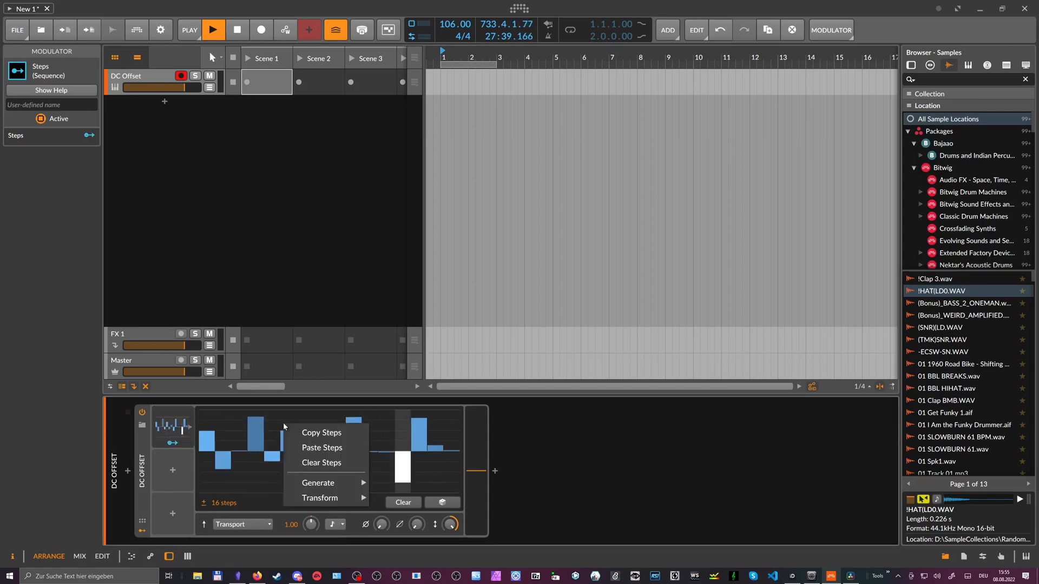
pyautogui.moveTo(322, 484)
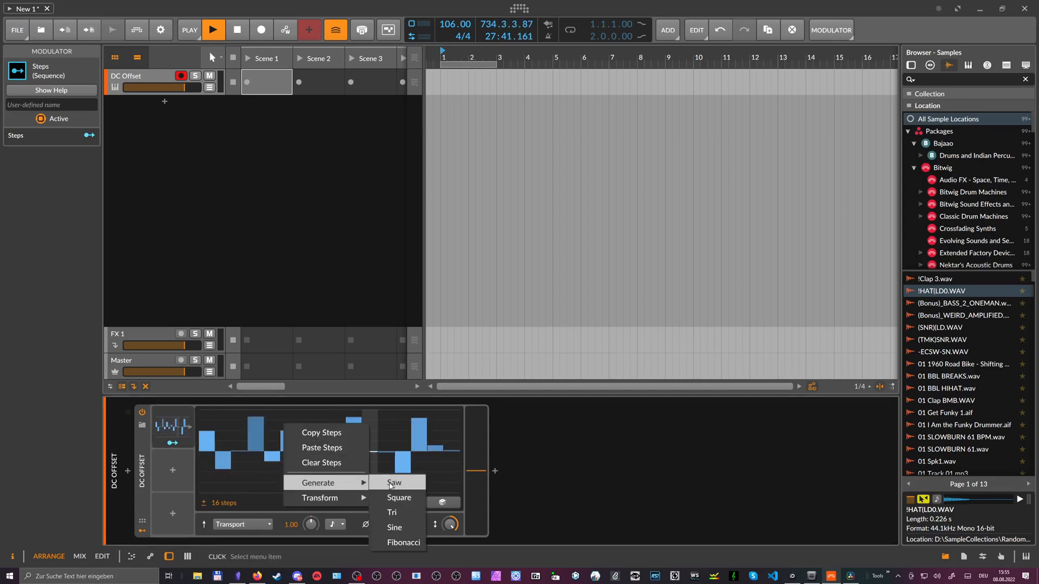
pyautogui.click(394, 483)
pyautogui.click(337, 525)
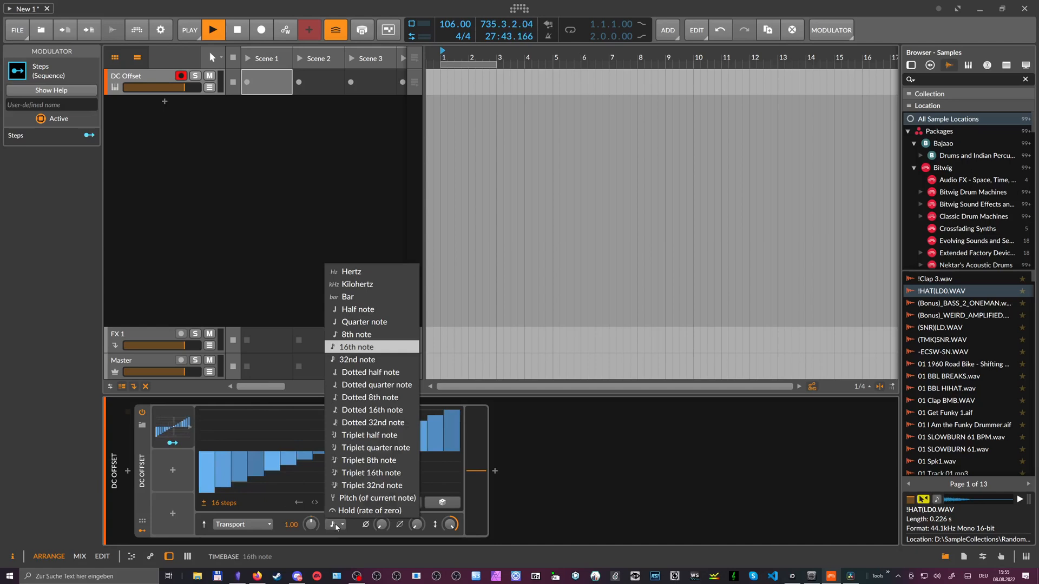
pyautogui.click(355, 509)
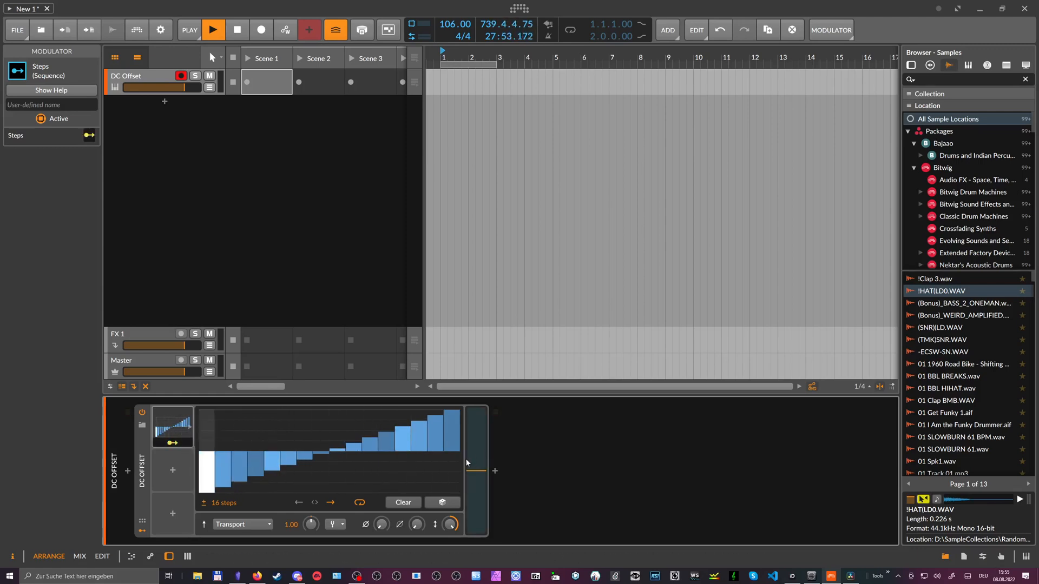
# Route Steps to the DC amount and start adding another modulator.
pyautogui.moveTo(476, 472); pyautogui.dragTo(476, 442)
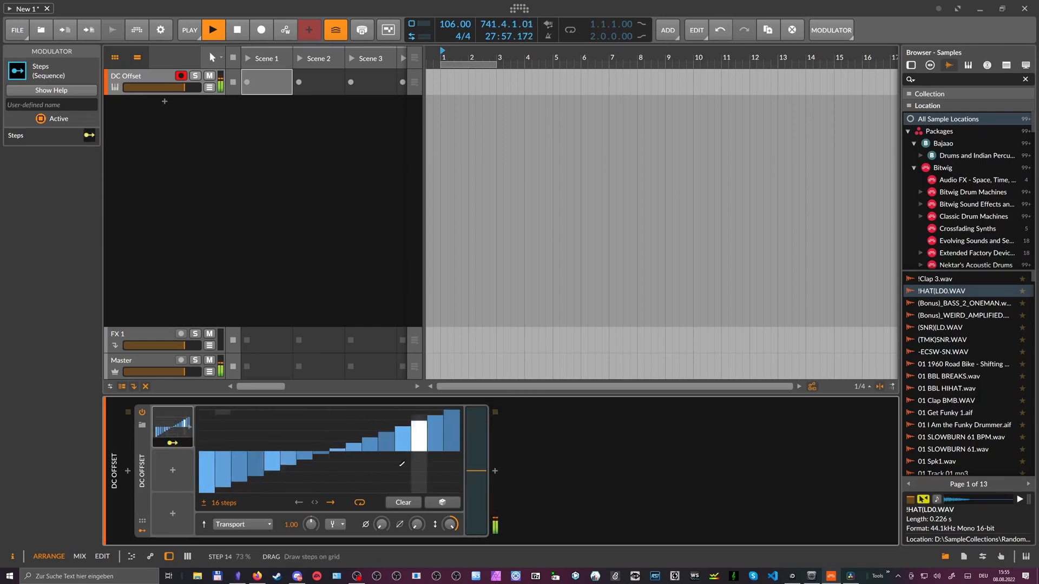
pyautogui.click(172, 472)
pyautogui.write('adsr')
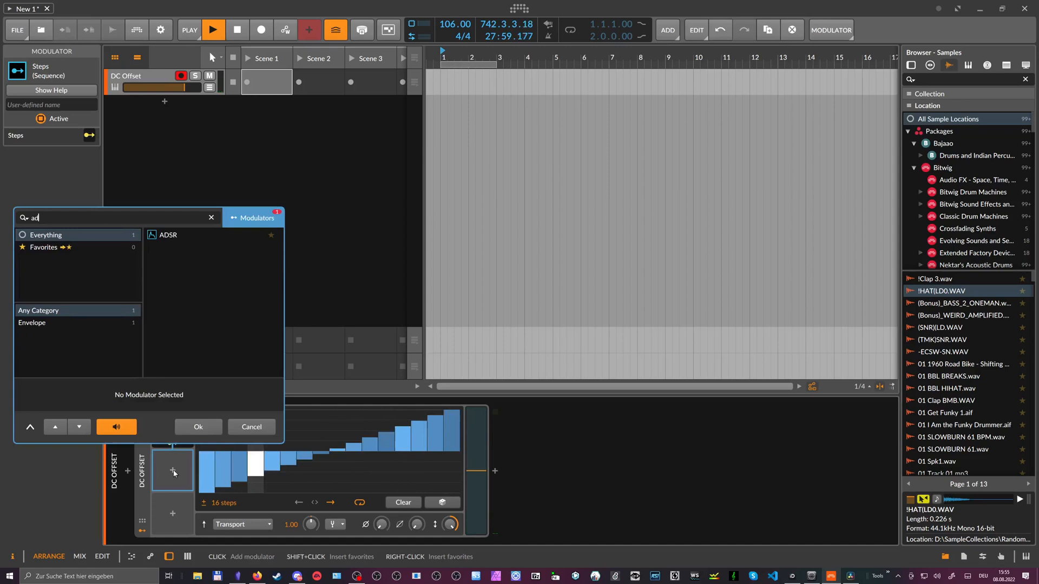
# Insert the ADSR modulator, return to Steps and reset its modulation amount to default.
pyautogui.press('Down')
pyautogui.press('Return')
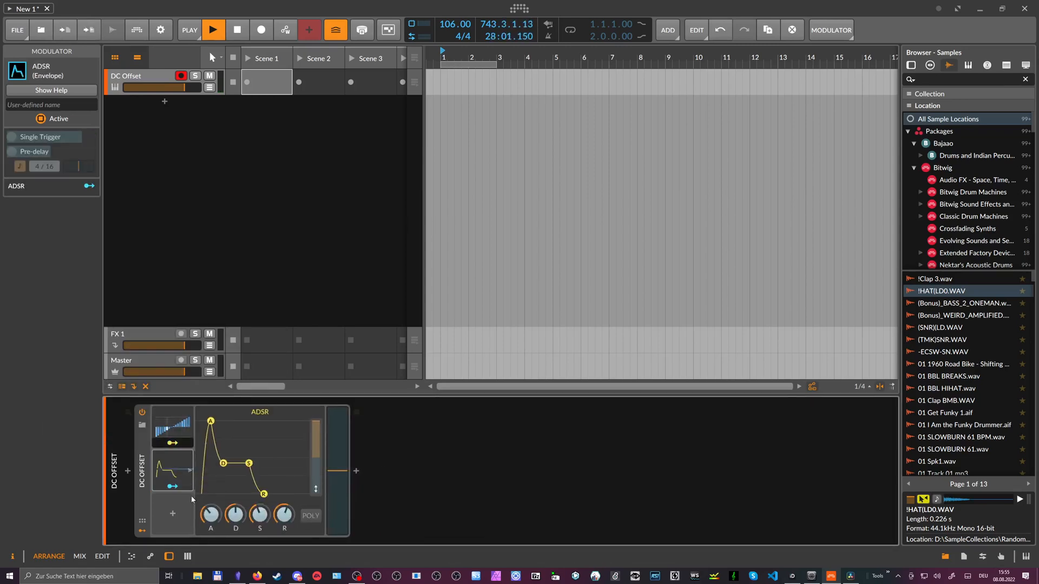
pyautogui.click(172, 425)
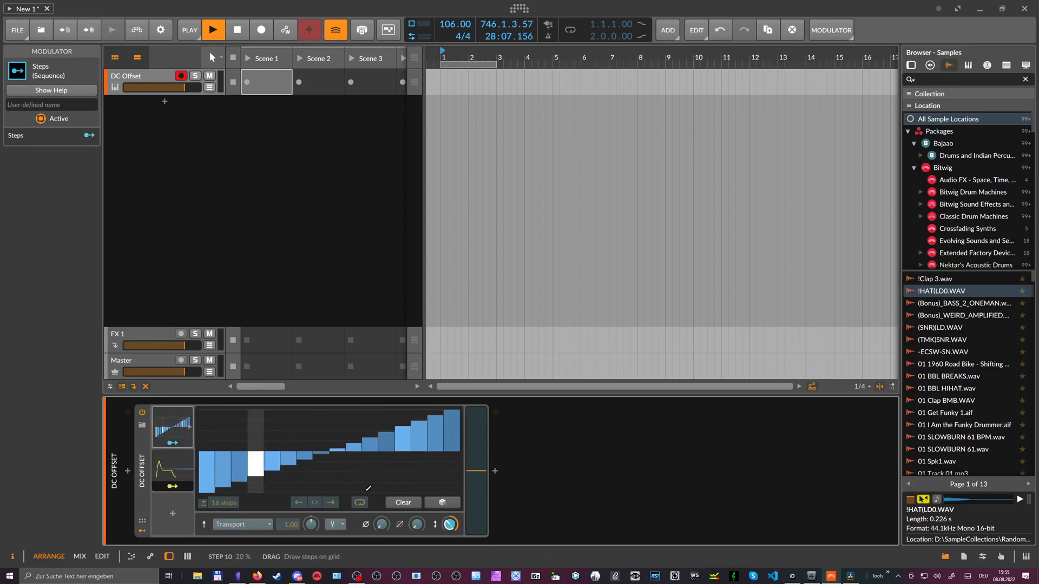
pyautogui.rightClick(450, 525)
pyautogui.click(449, 523)
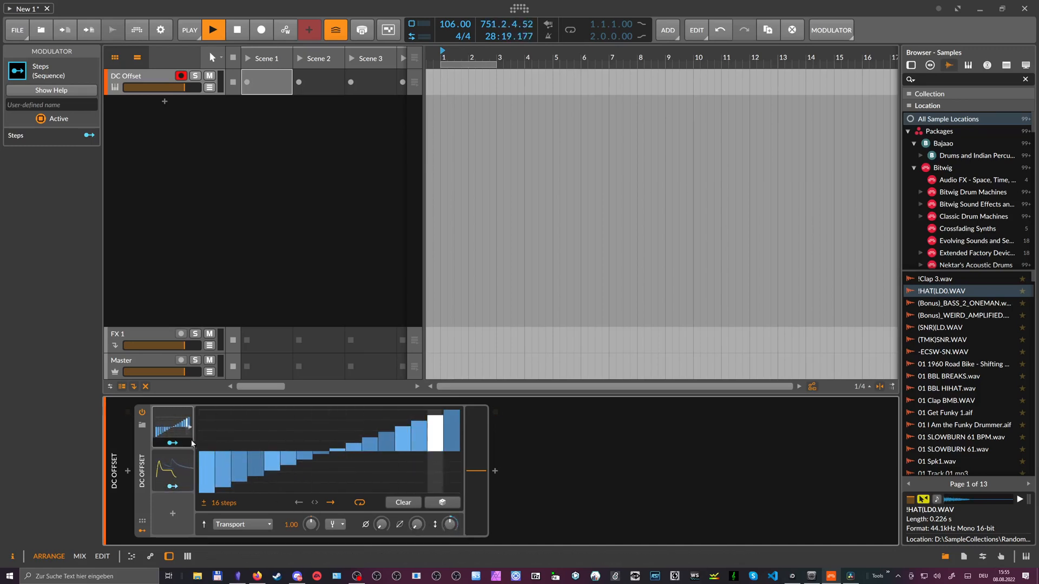
# Route Steps to the DC value at a depth of 0.973.
pyautogui.click(172, 486)
pyautogui.moveTo(476, 471); pyautogui.dragTo(477, 418)
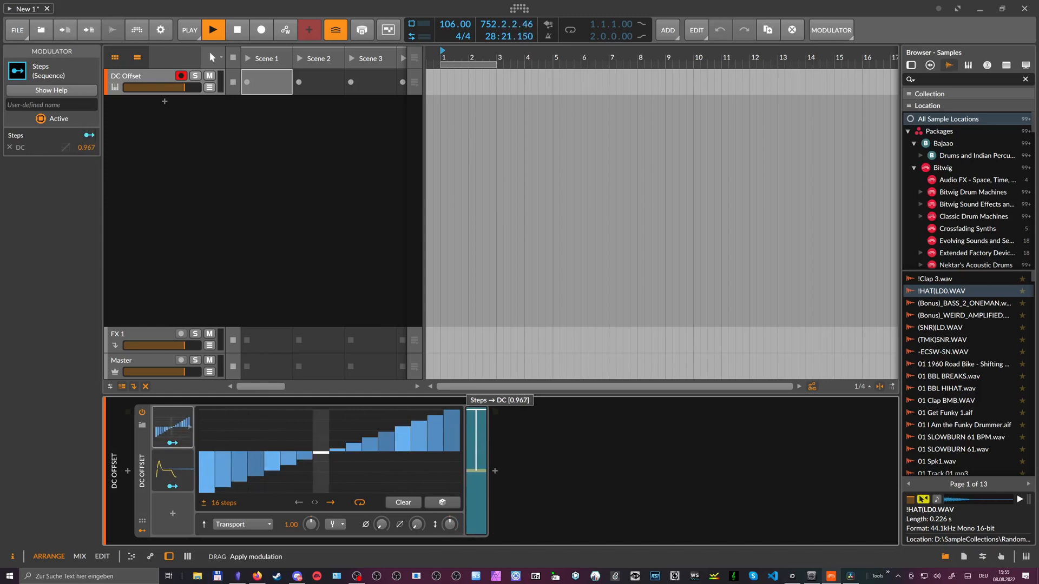
pyautogui.click(172, 487)
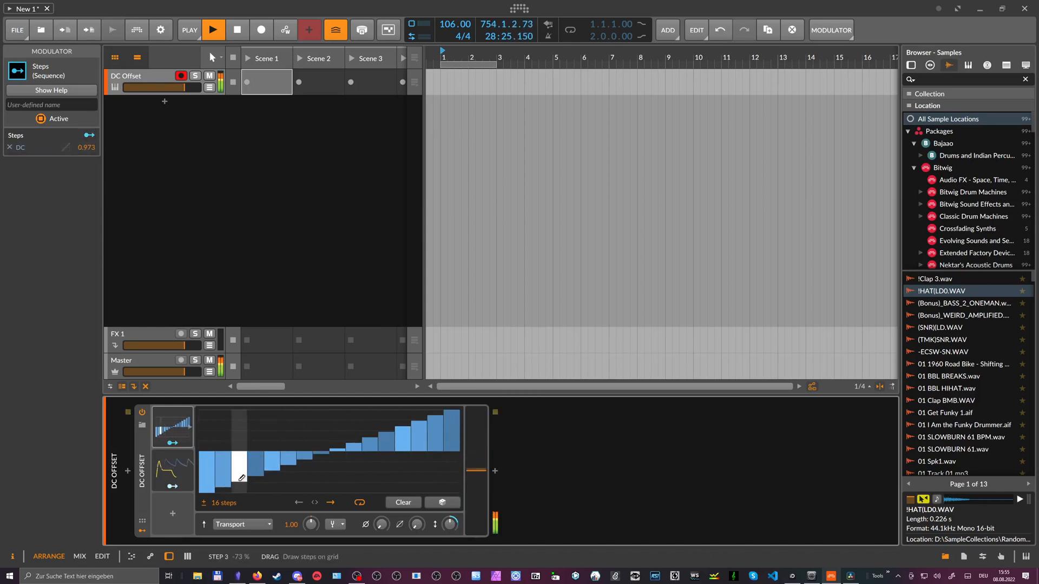
# Randomize the steps, redraw the middle and right by hand, and extend the count to 64.
pyautogui.click(443, 502)
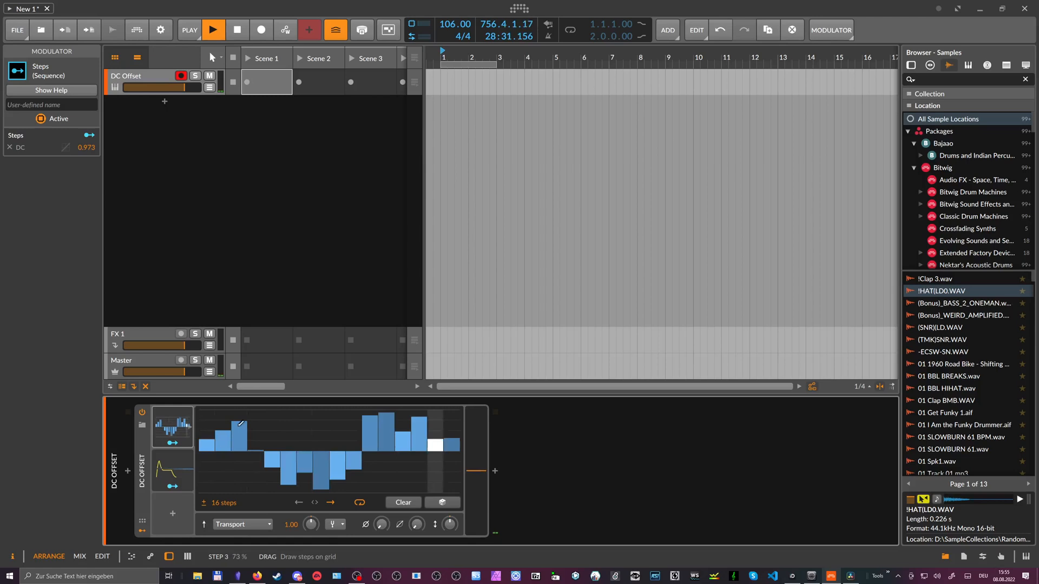
pyautogui.moveTo(239, 424); pyautogui.dragTo(397, 484)
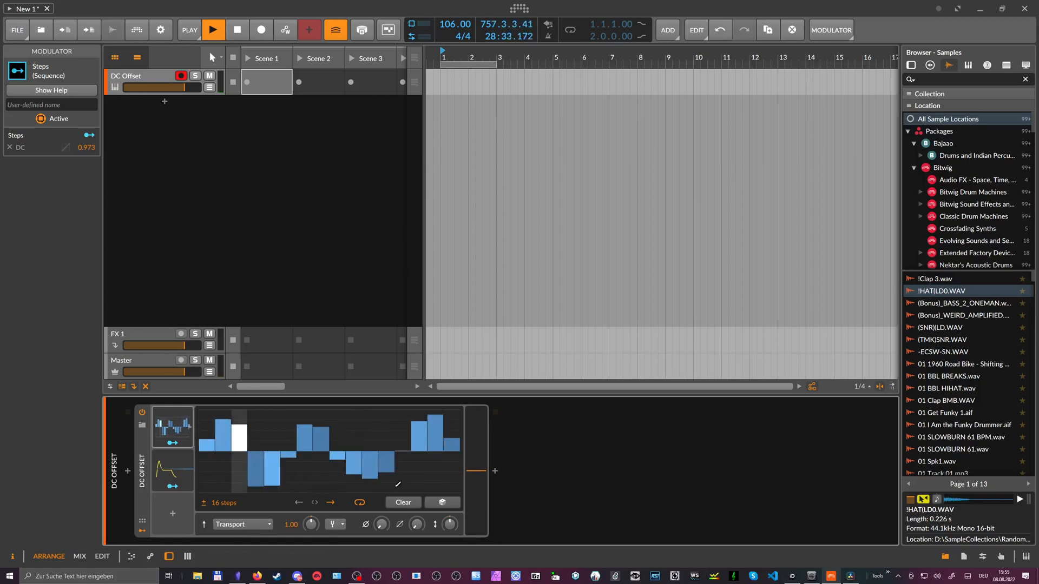
pyautogui.moveTo(418, 524); pyautogui.dragTo(417, 520)
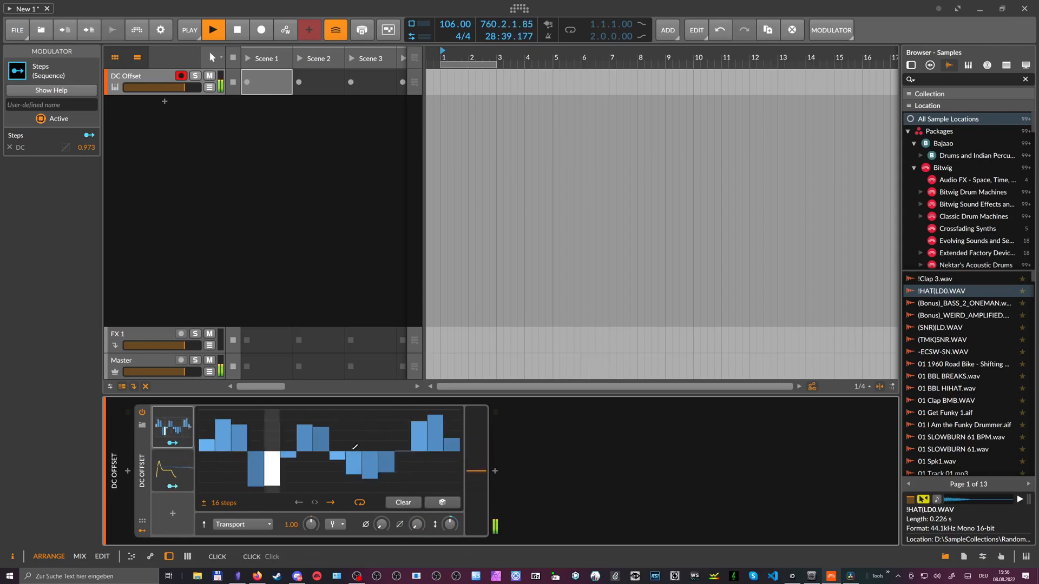
pyautogui.rightClick(354, 447)
pyautogui.click(308, 474)
pyautogui.moveTo(223, 503); pyautogui.dragTo(214, 488)
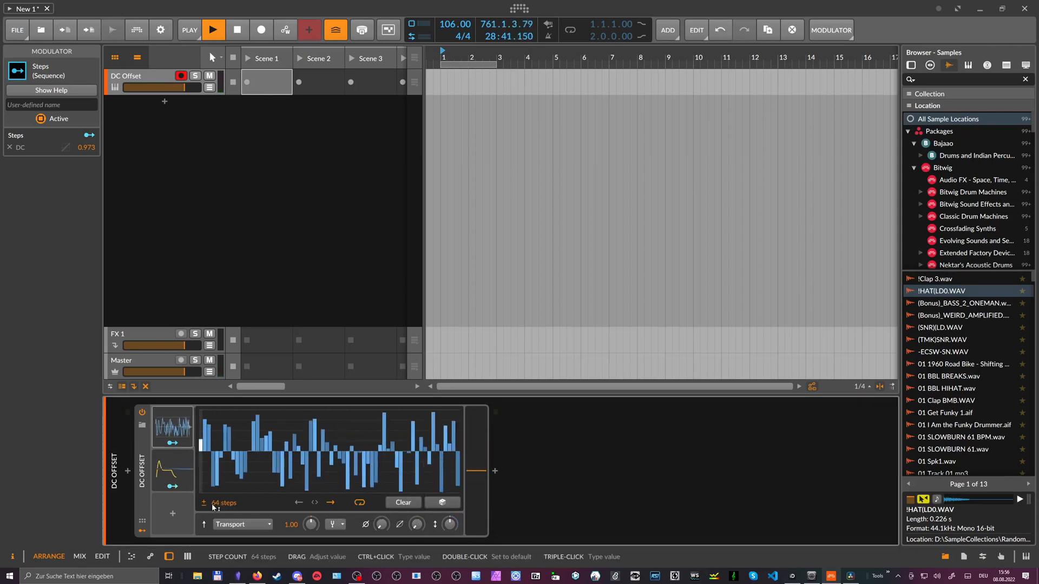
pyautogui.moveTo(311, 524)
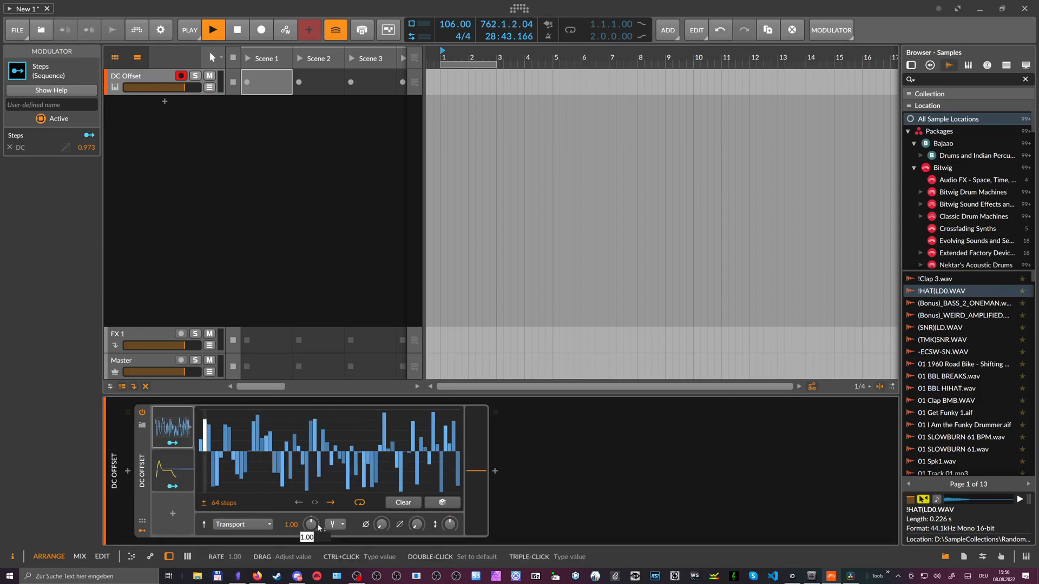
pyautogui.scroll(1, 319, 528)
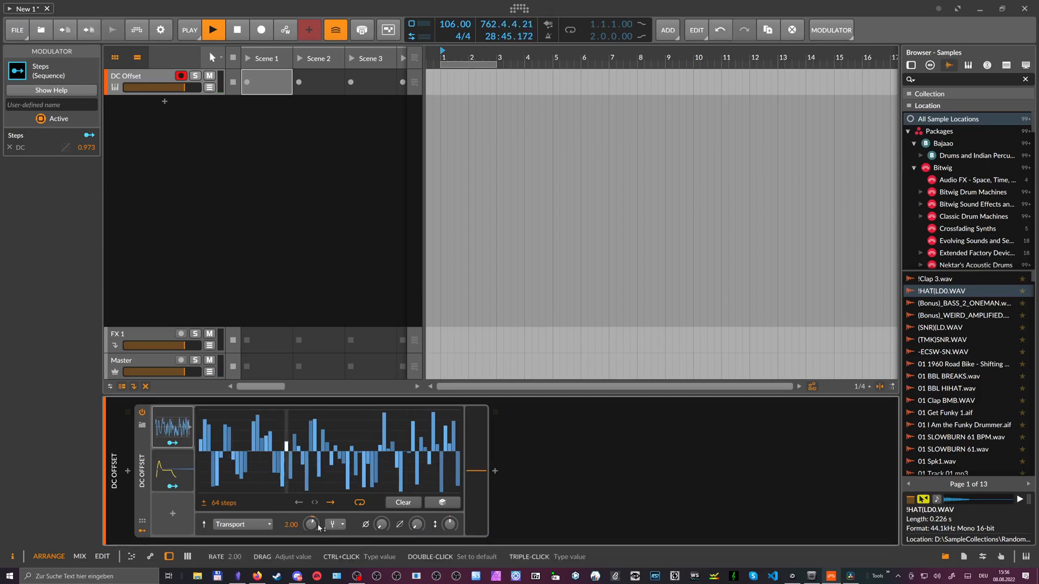
# Replace the pattern with a saw ramp, reverse it to descend, and adjust smoothing.
pyautogui.rightClick(343, 437)
pyautogui.moveTo(375, 496)
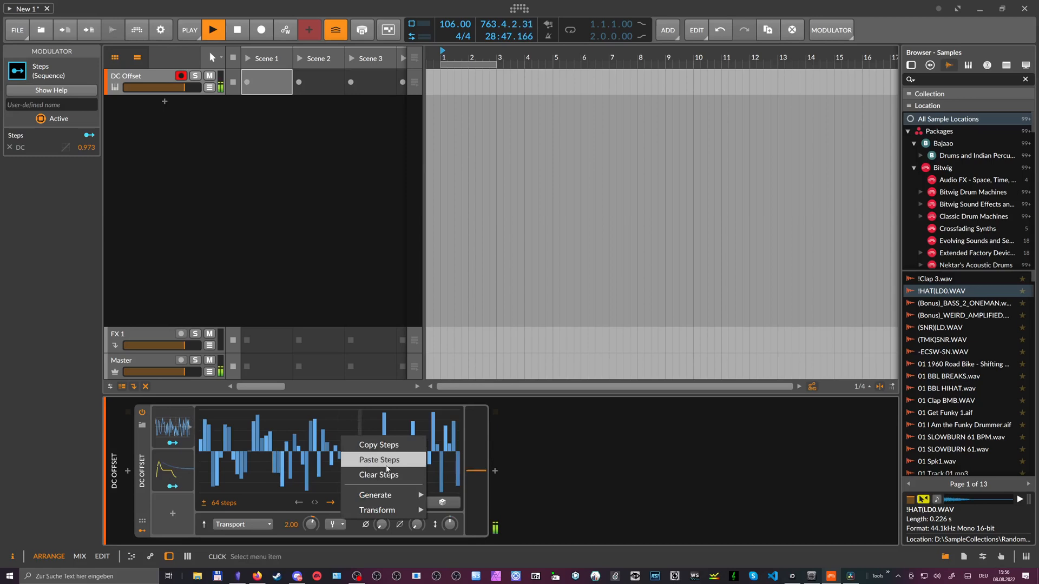
pyautogui.click(450, 495)
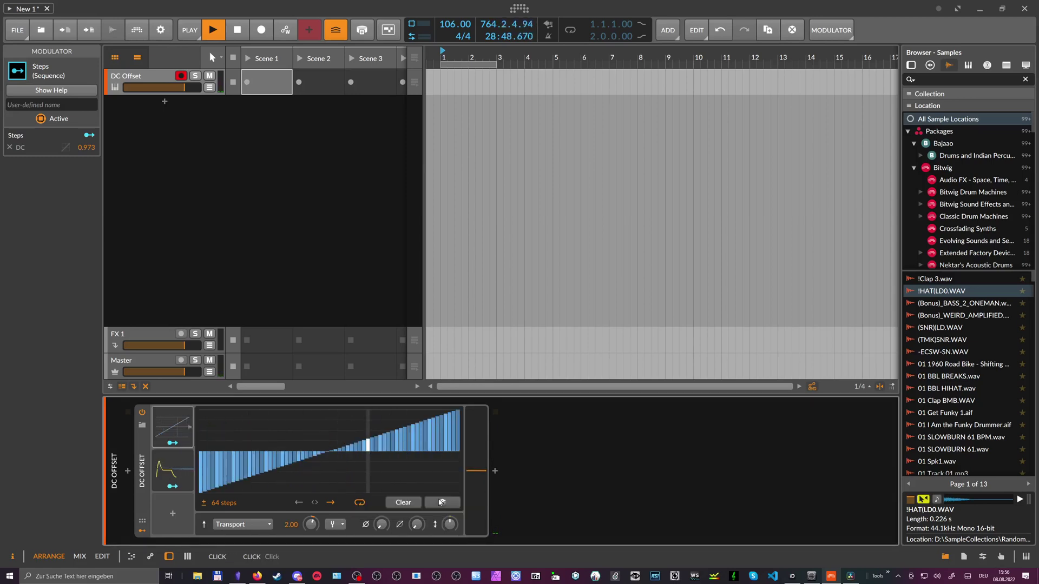
pyautogui.rightClick(390, 449)
pyautogui.moveTo(423, 507)
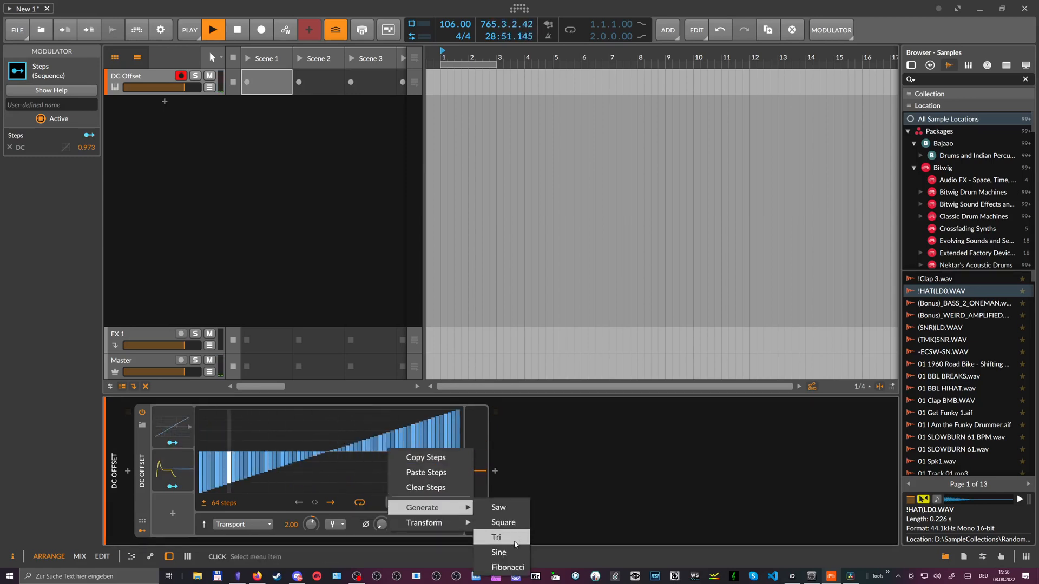
pyautogui.click(509, 509)
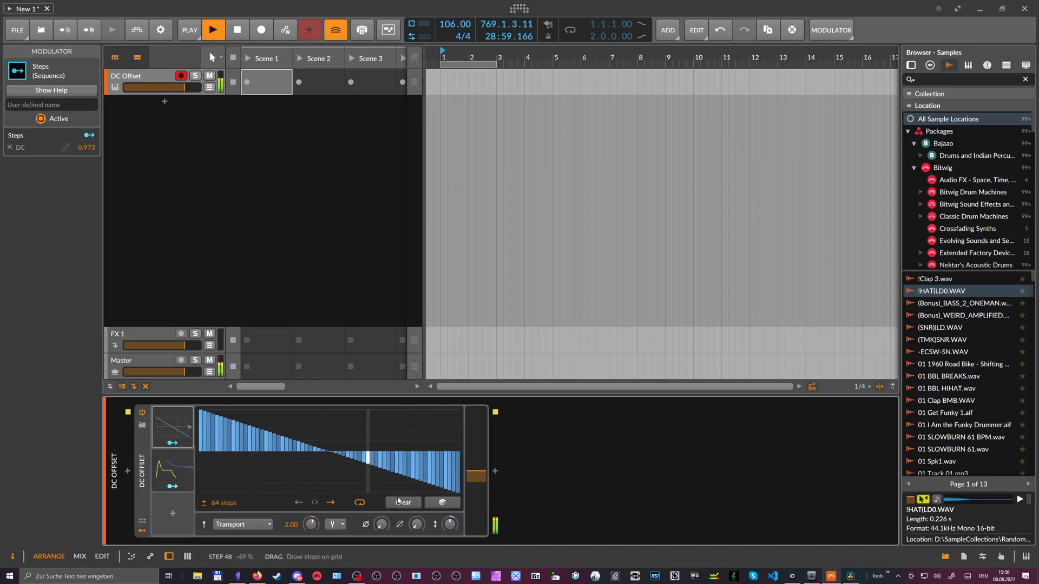
pyautogui.moveTo(416, 524); pyautogui.dragTo(416, 519)
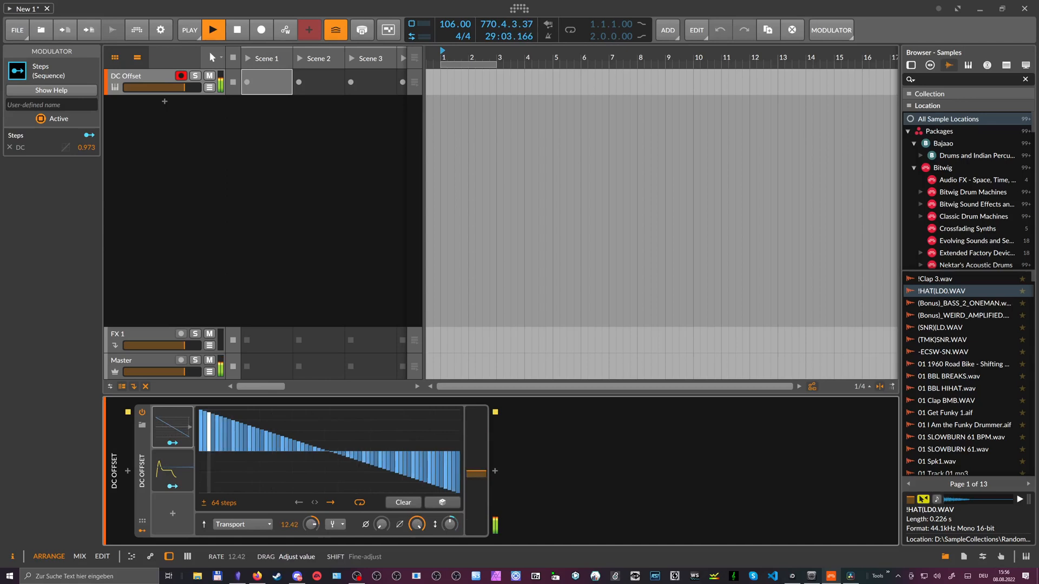
# Raise the Steps rate to 16.00 and trim the sequence to 16 steps.
pyautogui.moveTo(311, 524); pyautogui.dragTo(313, 528)
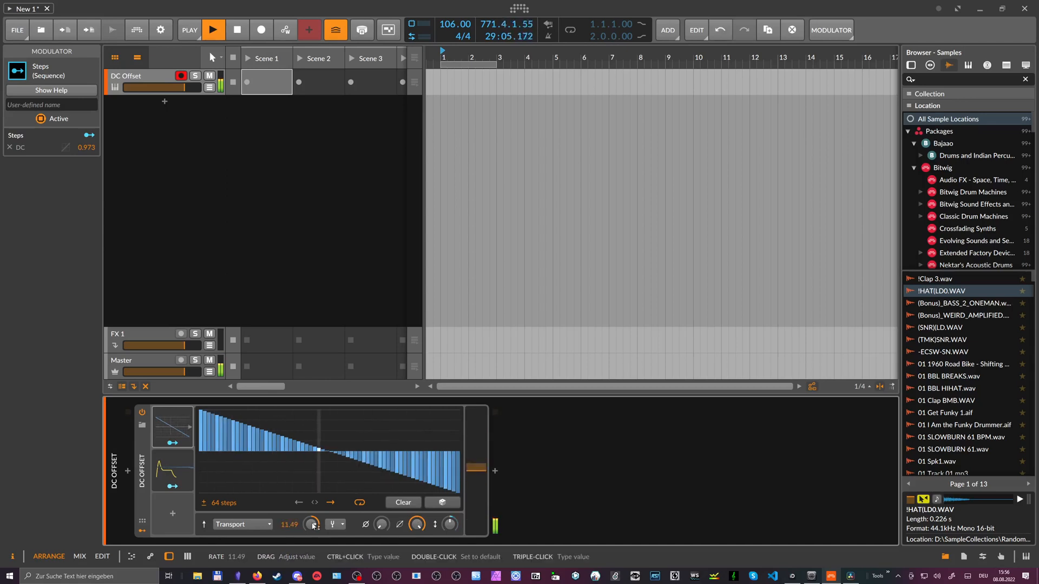
pyautogui.doubleClick(312, 525)
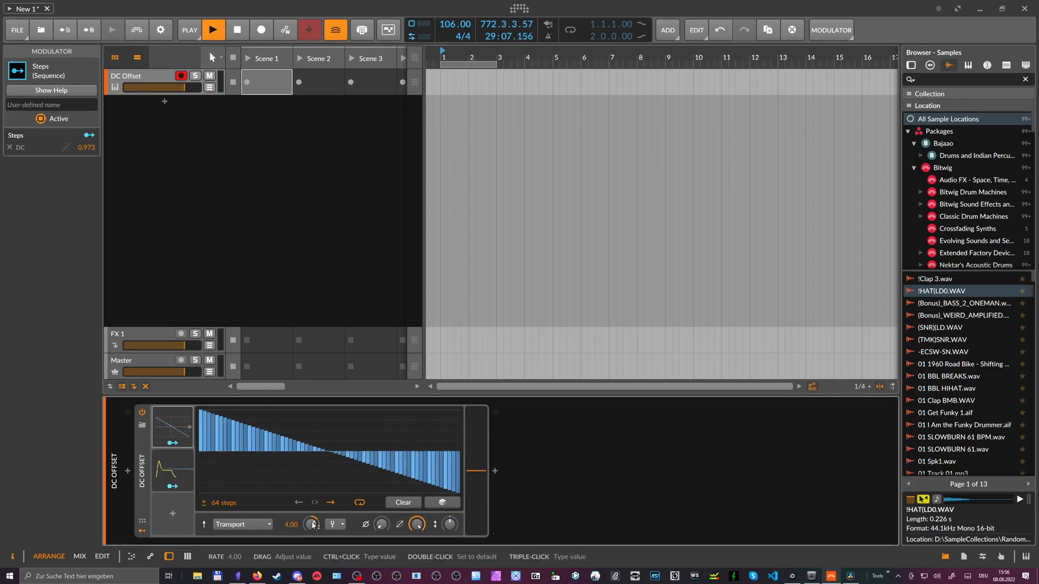
pyautogui.moveTo(312, 525); pyautogui.dragTo(313, 521)
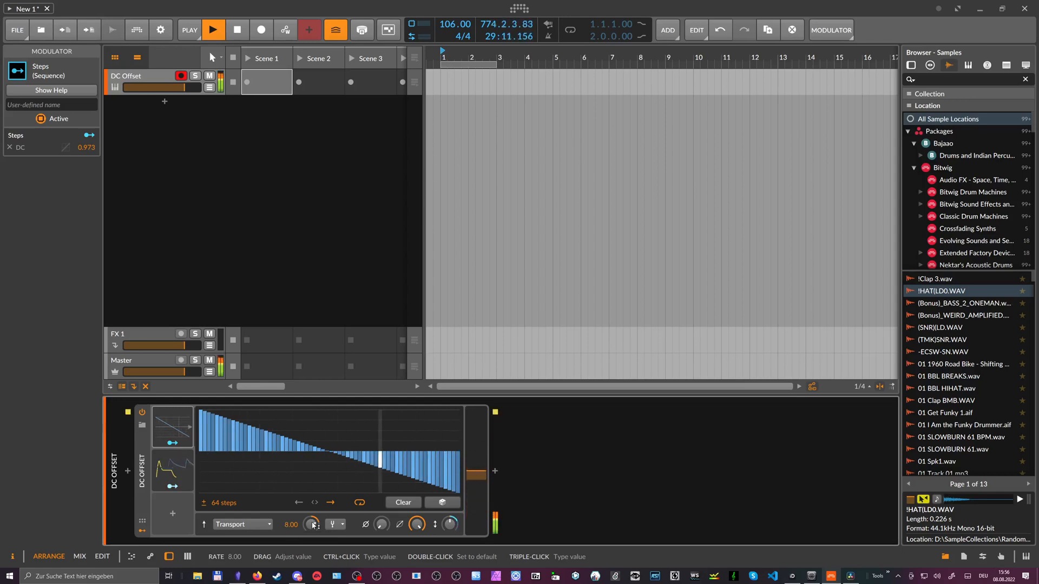
pyautogui.moveTo(313, 524)
pyautogui.write('16')
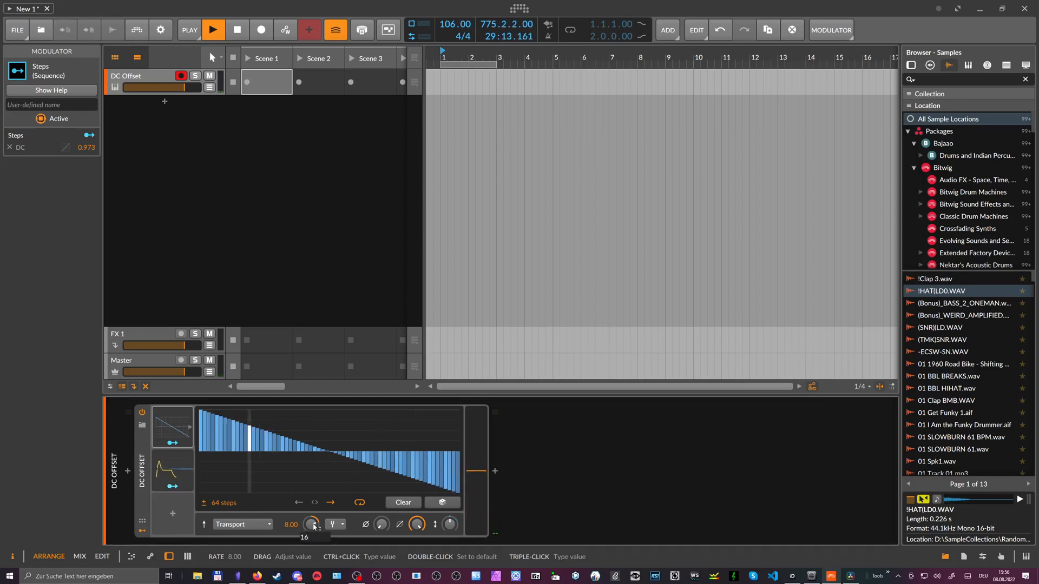
pyautogui.press('Return')
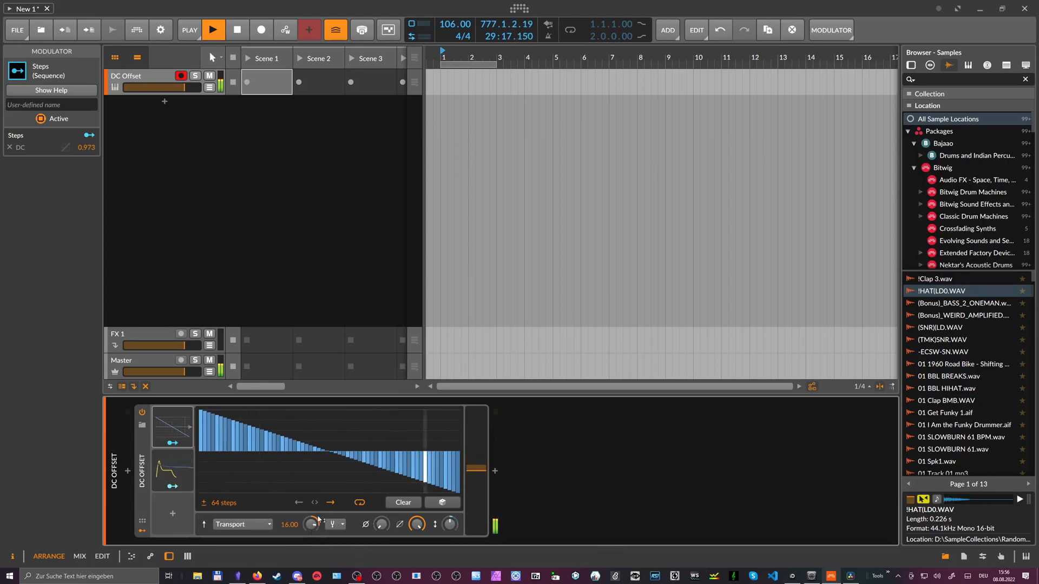
pyautogui.moveTo(224, 502); pyautogui.dragTo(223, 555)
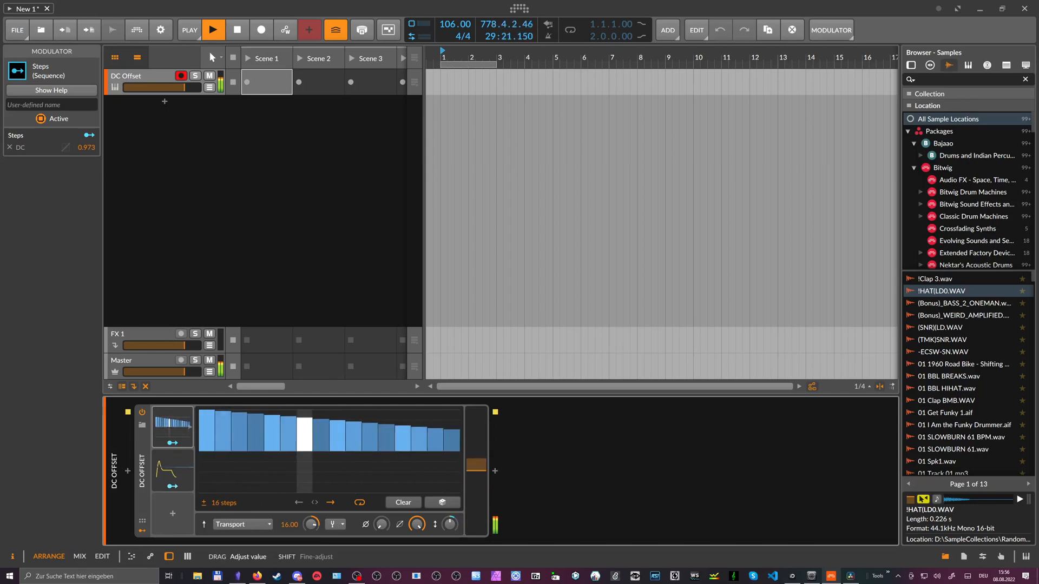
# Regenerate the Steps pattern as a rising 16-step saw ramp via Generate > Saw.
pyautogui.rightClick(303, 435)
pyautogui.moveTo(336, 493)
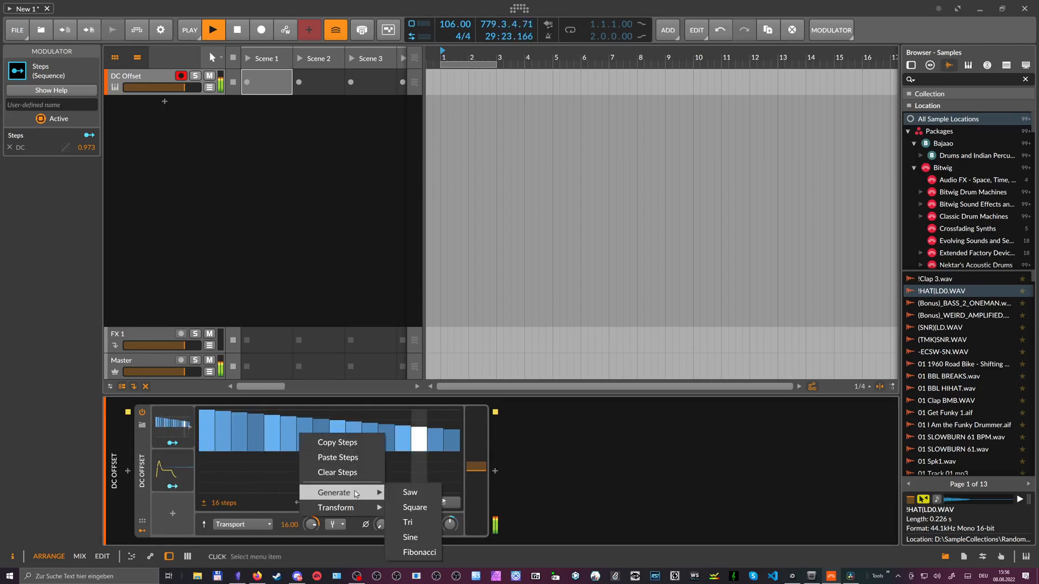
pyautogui.click(411, 493)
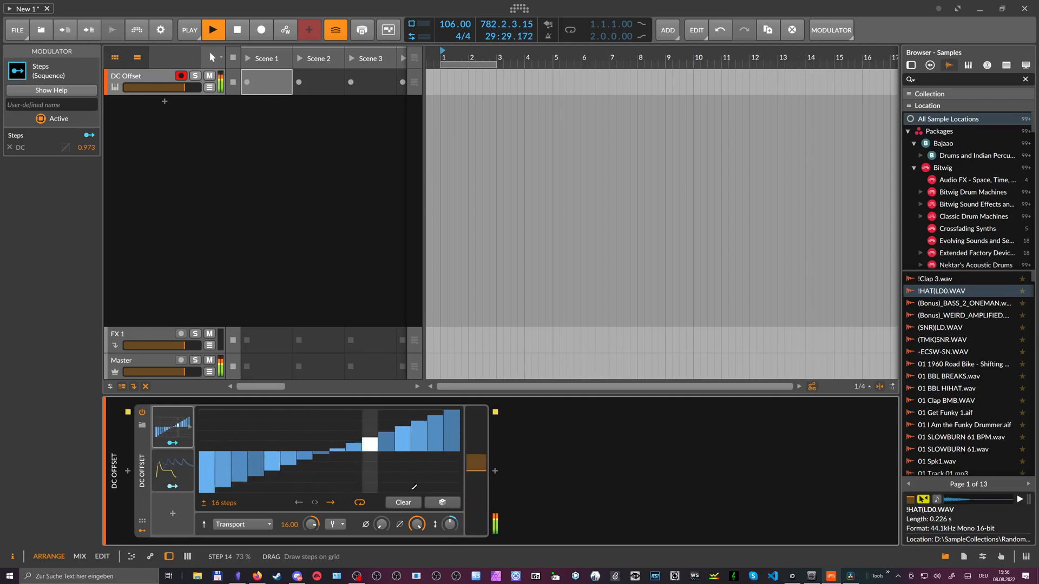
pyautogui.click(174, 424)
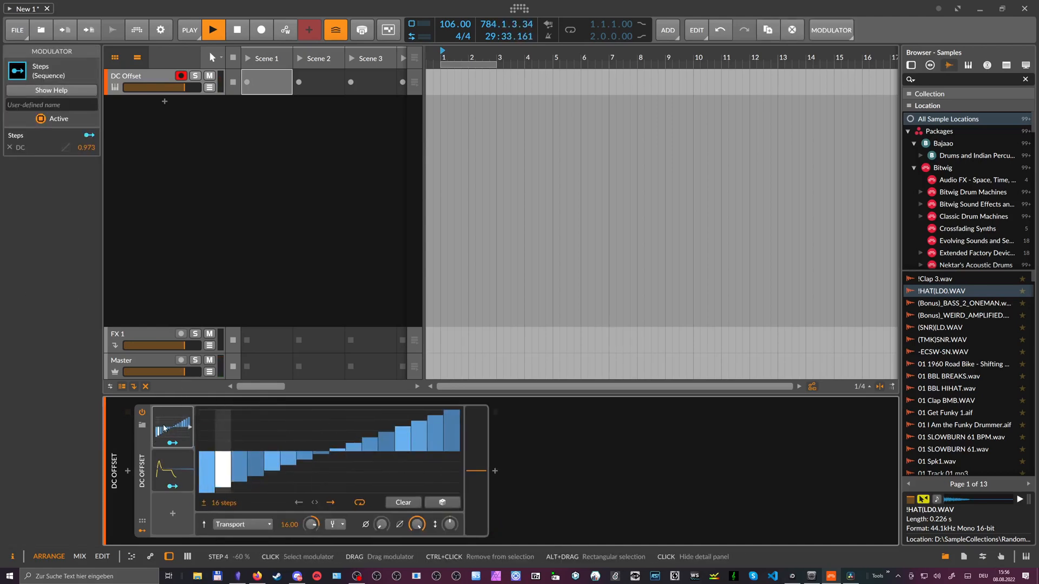
pyautogui.click(163, 429)
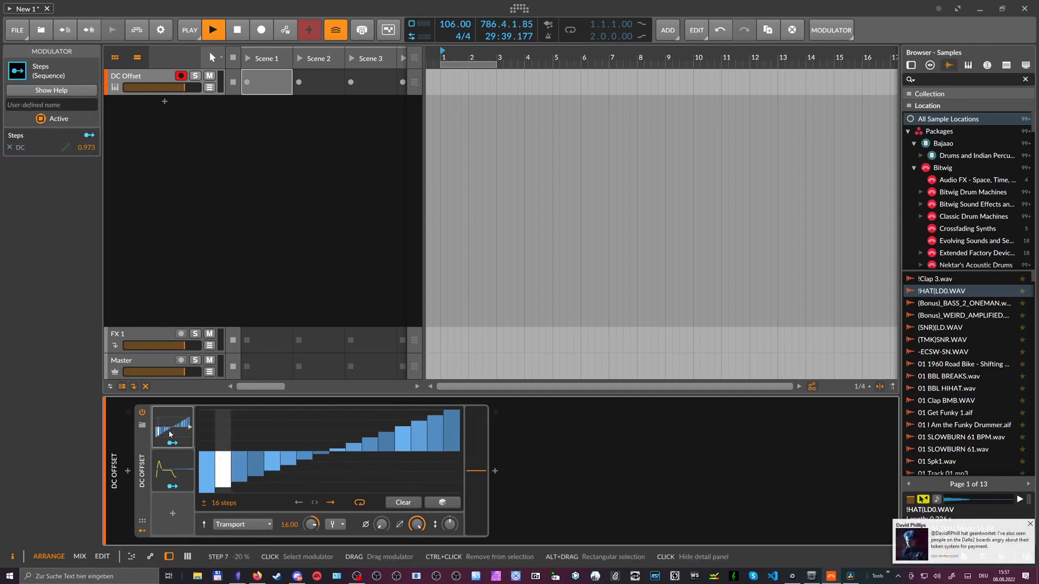
# Start a Steps modulation mapping, cancel it, then arm the routing arrow again on the Polysynth track.
pyautogui.click(170, 442)
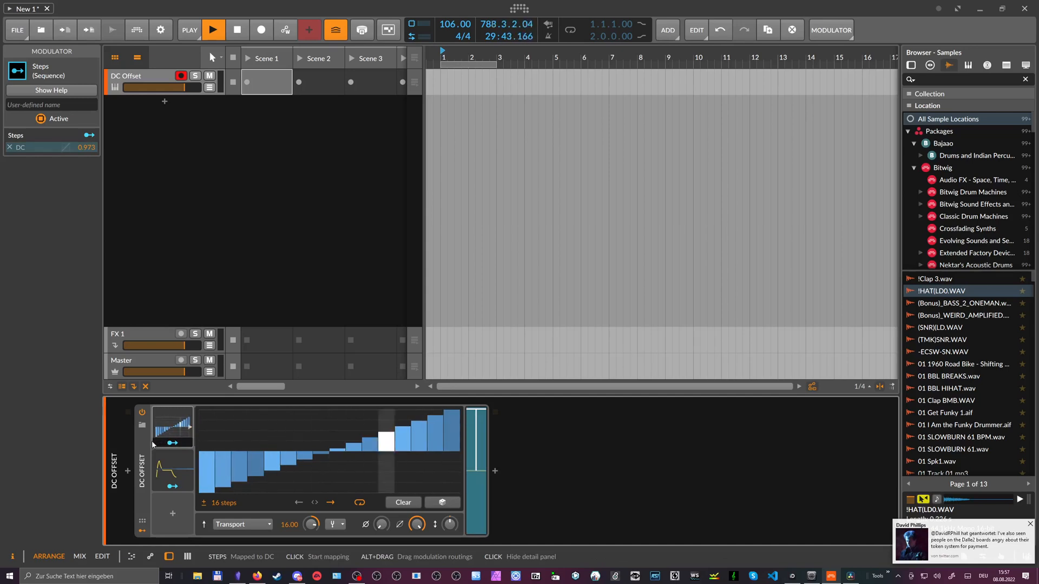
pyautogui.press('Escape')
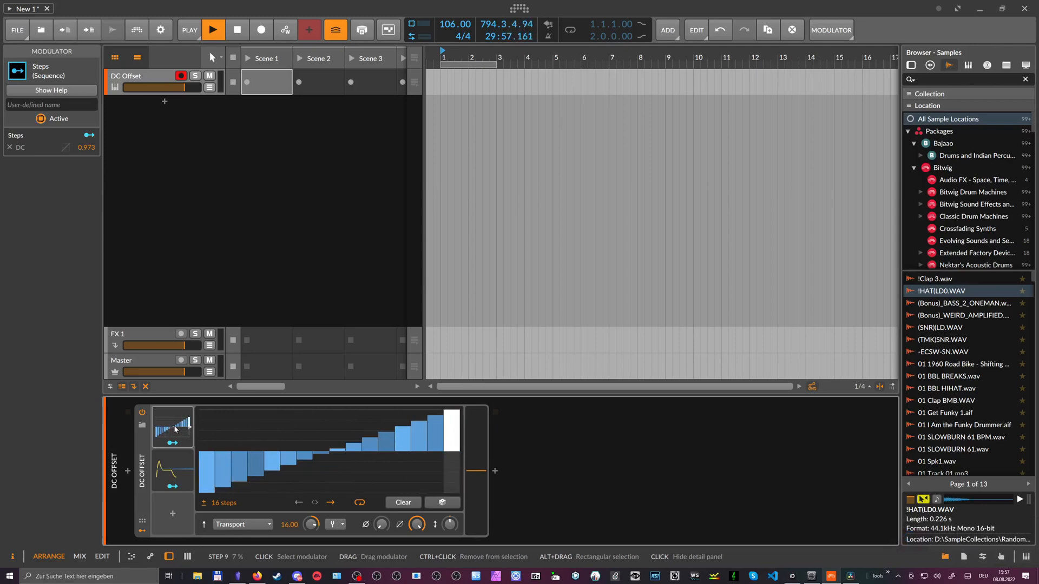
pyautogui.click(173, 444)
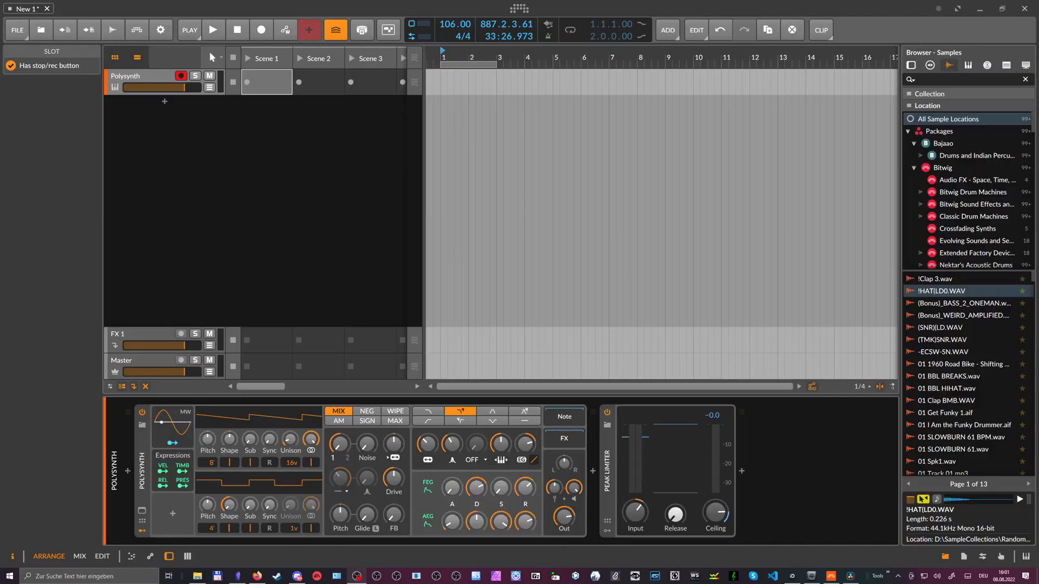
# Insert Note Repeats (search 'reep') then Note Transpose (search 'tr') ahead of Polysynth.
pyautogui.click(122, 479)
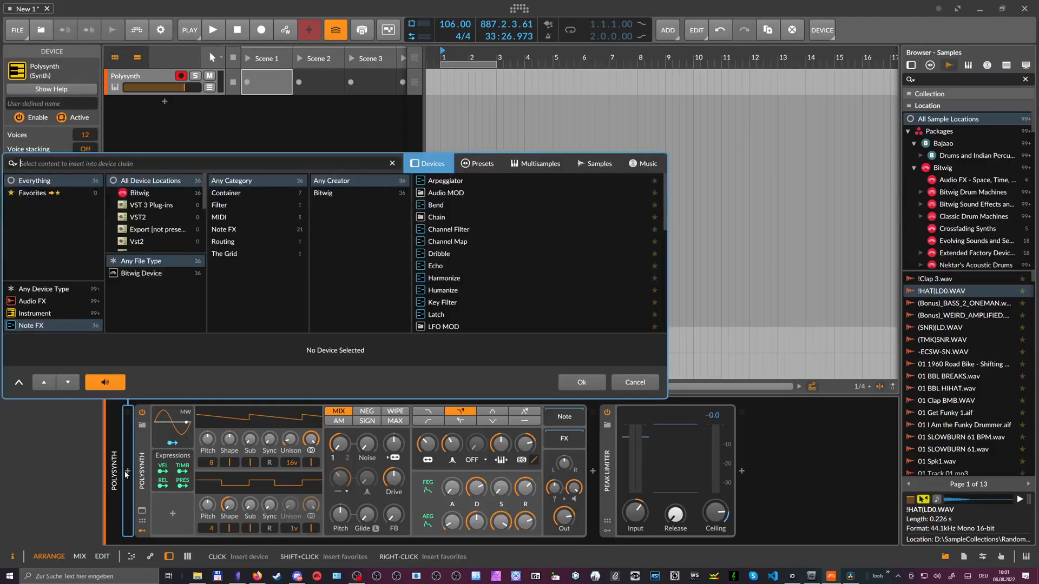
pyautogui.write('reep')
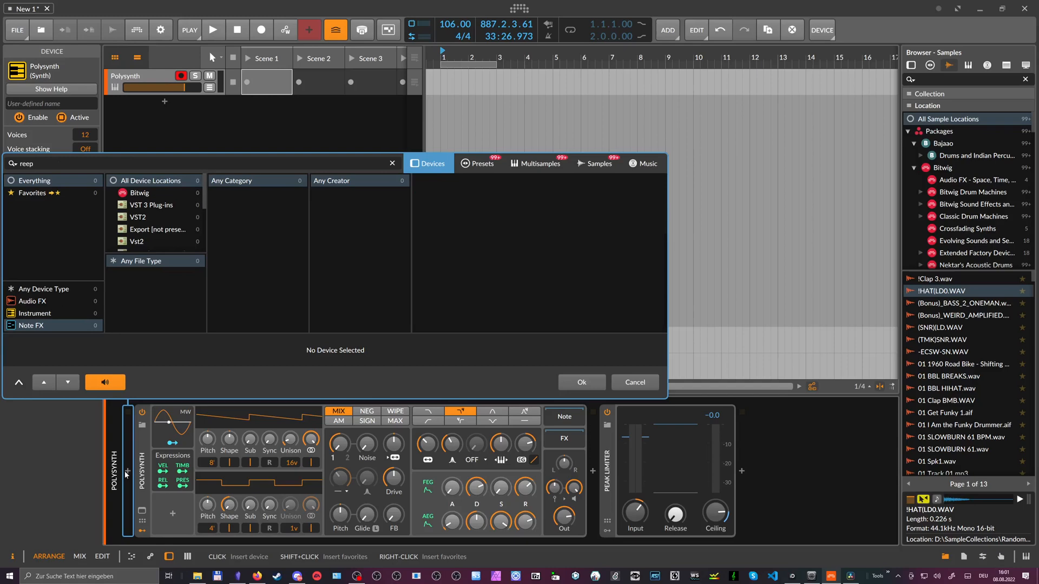
pyautogui.press('Down')
pyautogui.press('Return')
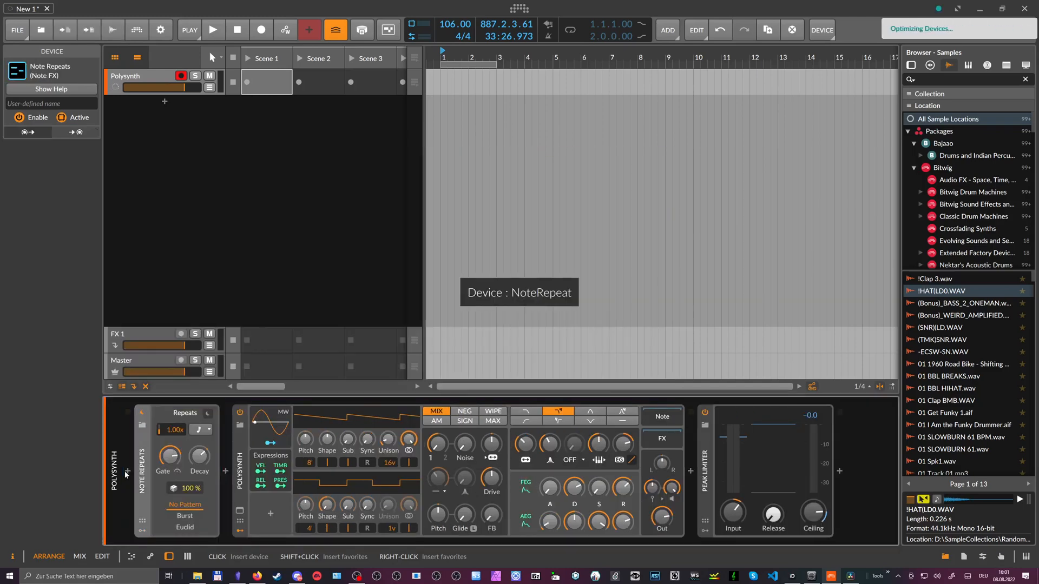
pyautogui.click(225, 471)
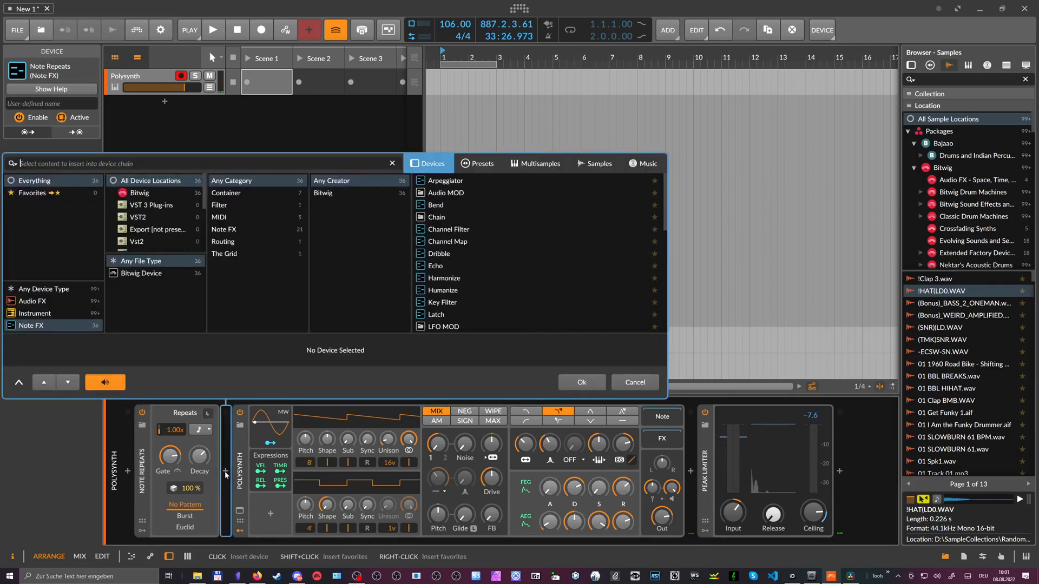
pyautogui.write('tran')
pyautogui.press('Down')
pyautogui.press('Down')
pyautogui.press('Return')
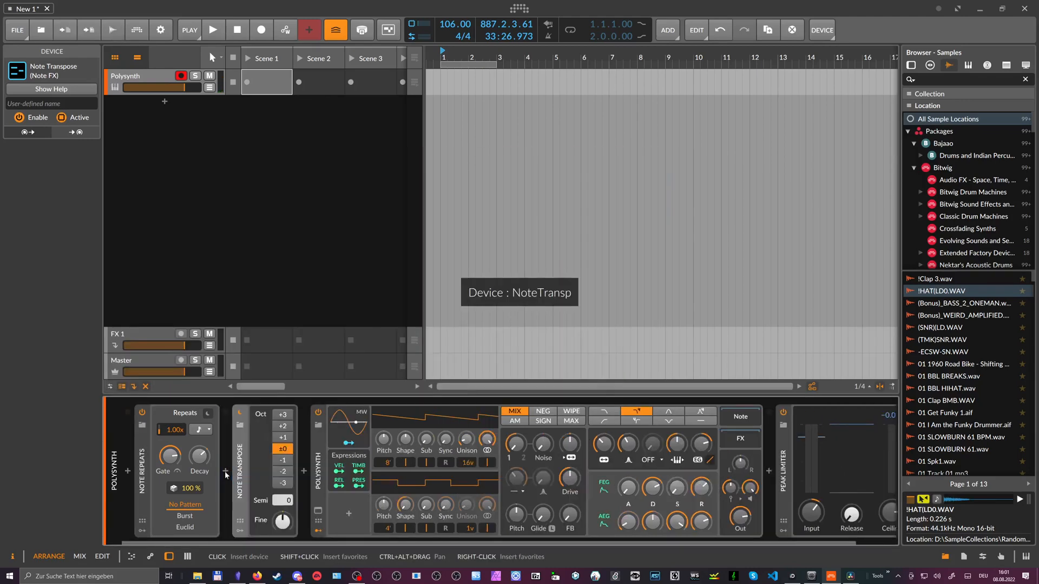
# Add a Steps modulator to Note Transpose, expand its editor and randomize the 16 steps.
pyautogui.click(240, 532)
pyautogui.click(255, 428)
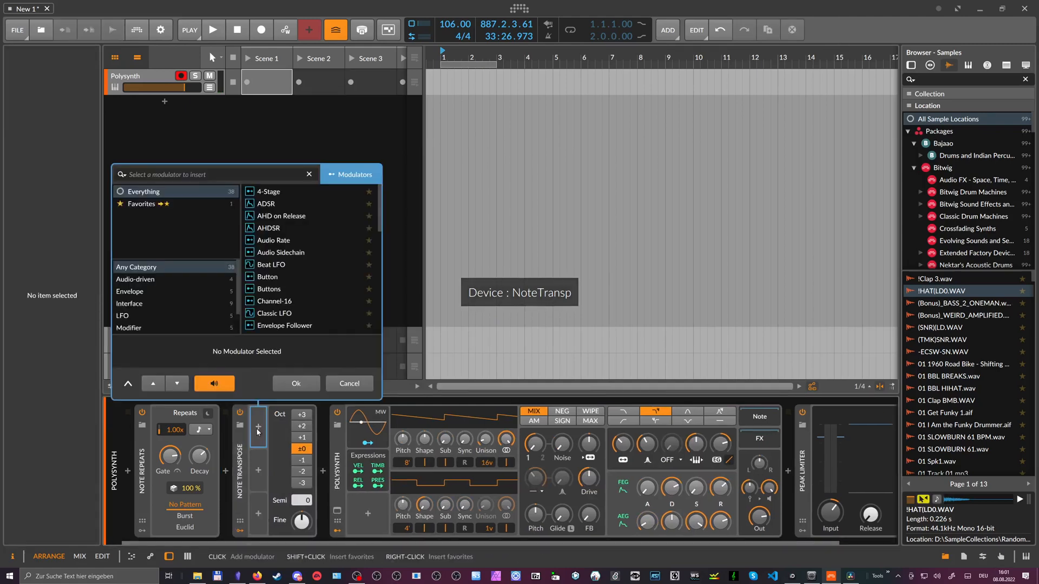
pyautogui.write('step')
pyautogui.press('Down')
pyautogui.press('Return')
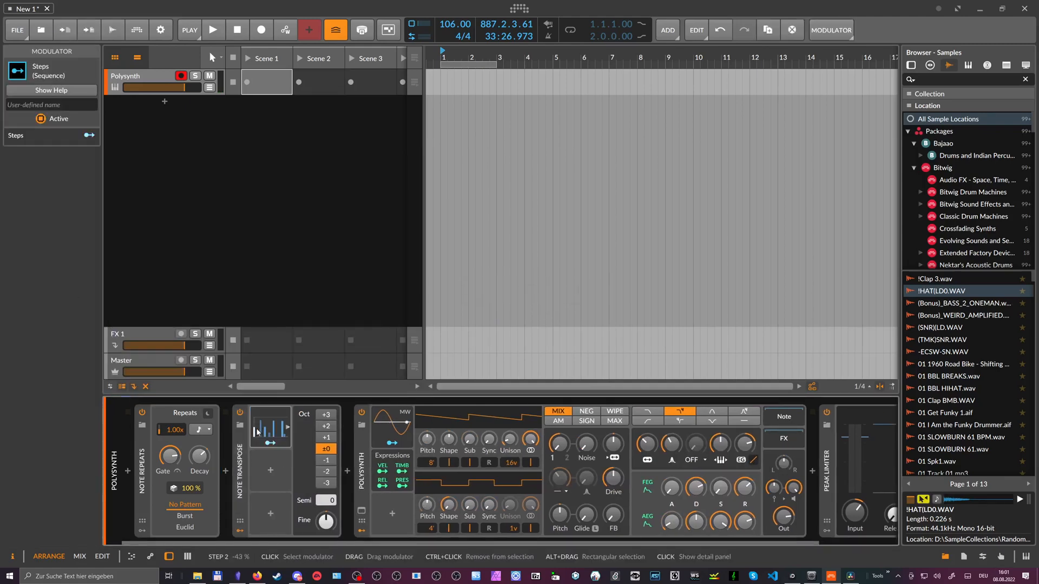
pyautogui.click(271, 430)
pyautogui.click(361, 523)
pyautogui.click(362, 522)
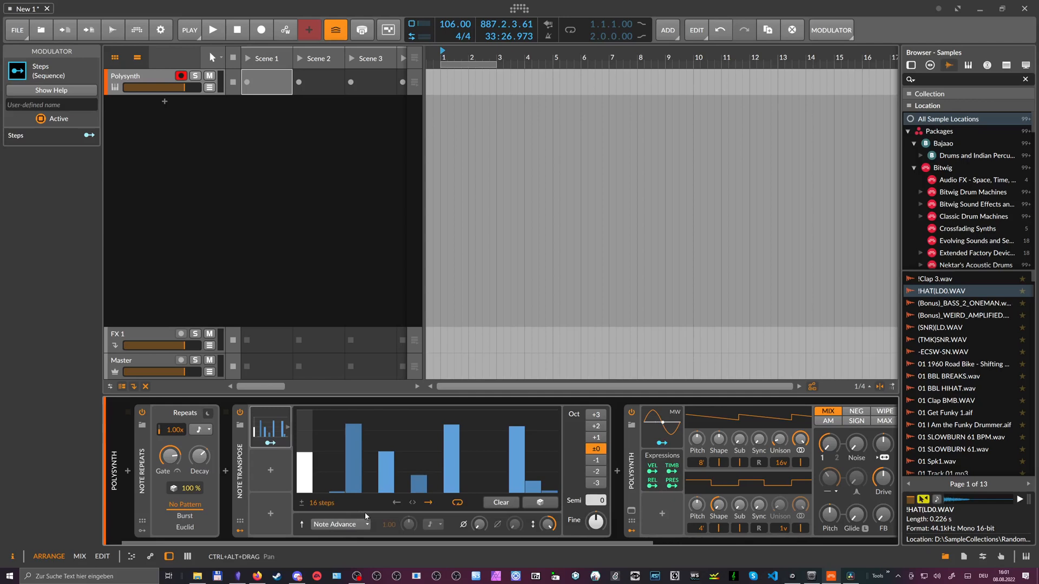
pyautogui.click(541, 501)
pyautogui.click(541, 502)
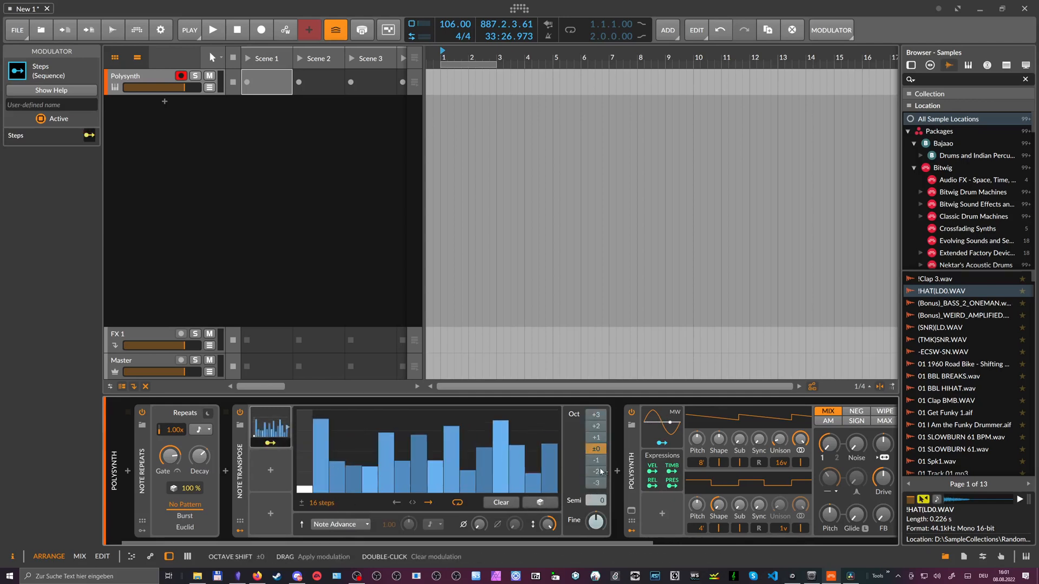
# Map Steps to the Oct shift, start playback, make the pattern bipolar, reshuffle it and reduce the octave depth.
pyautogui.moveTo(601, 467); pyautogui.dragTo(675, 424)
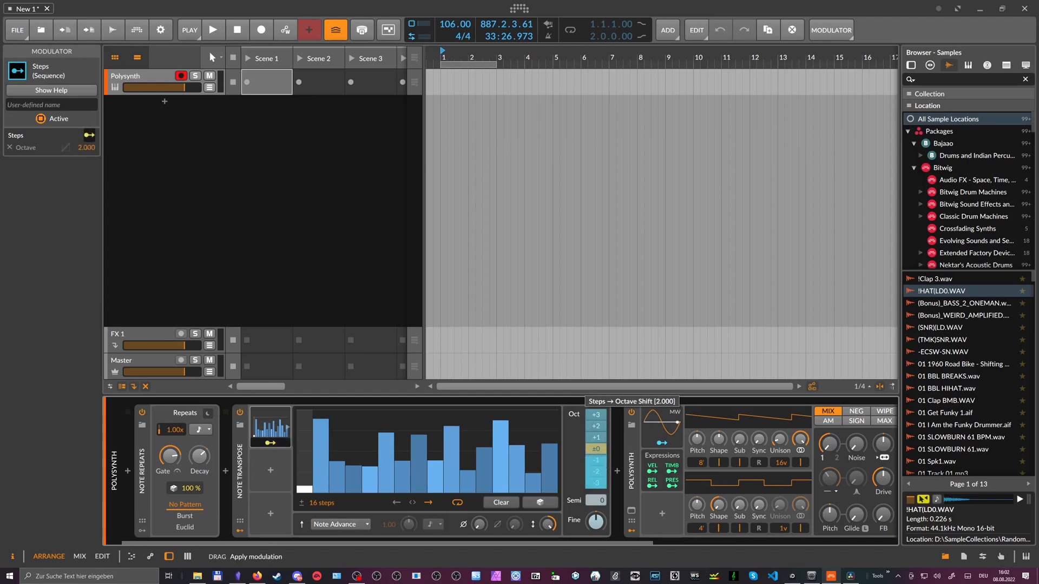
pyautogui.press('space')
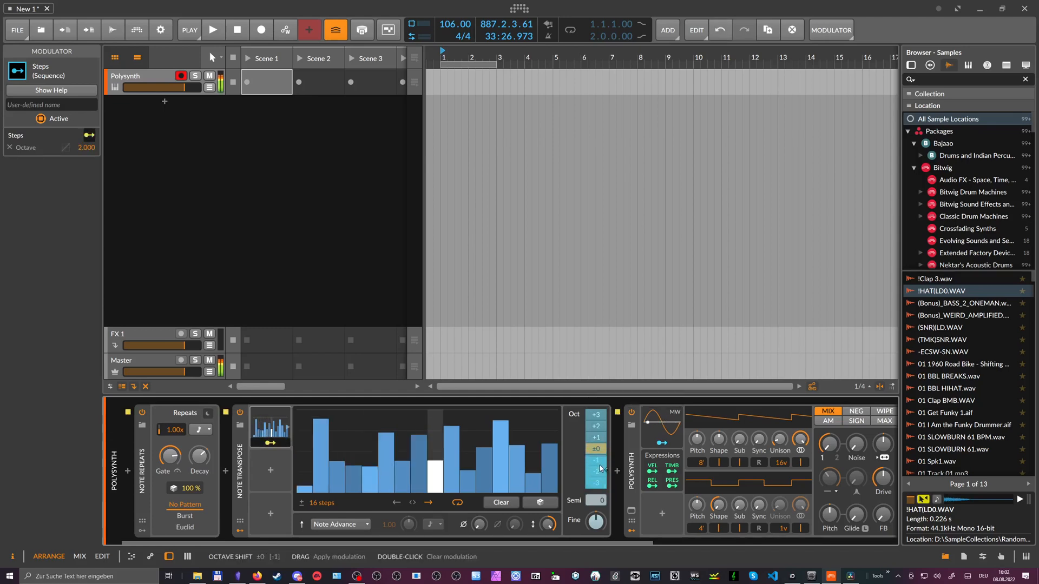
pyautogui.click(301, 502)
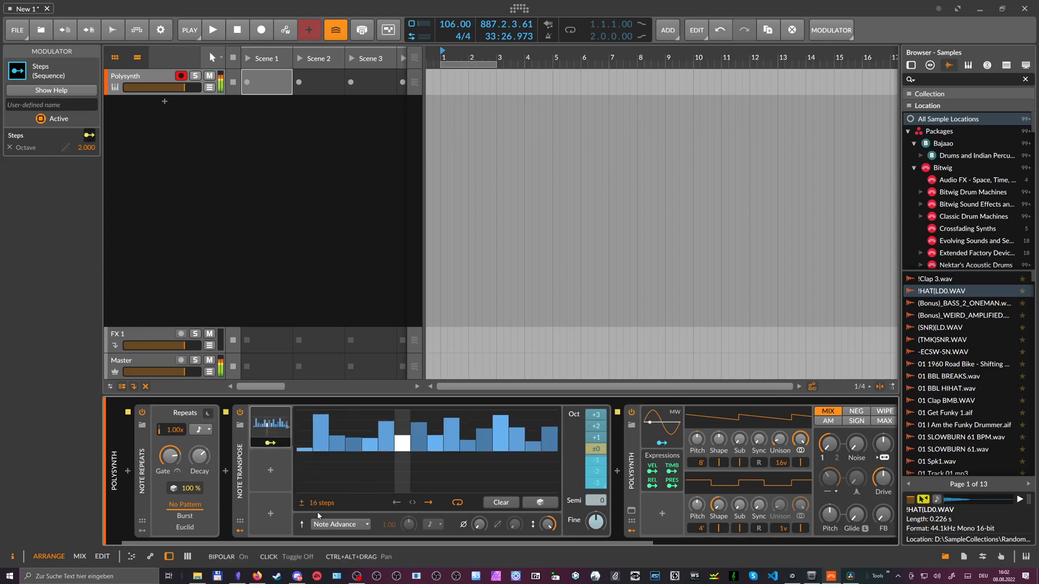
pyautogui.click(540, 503)
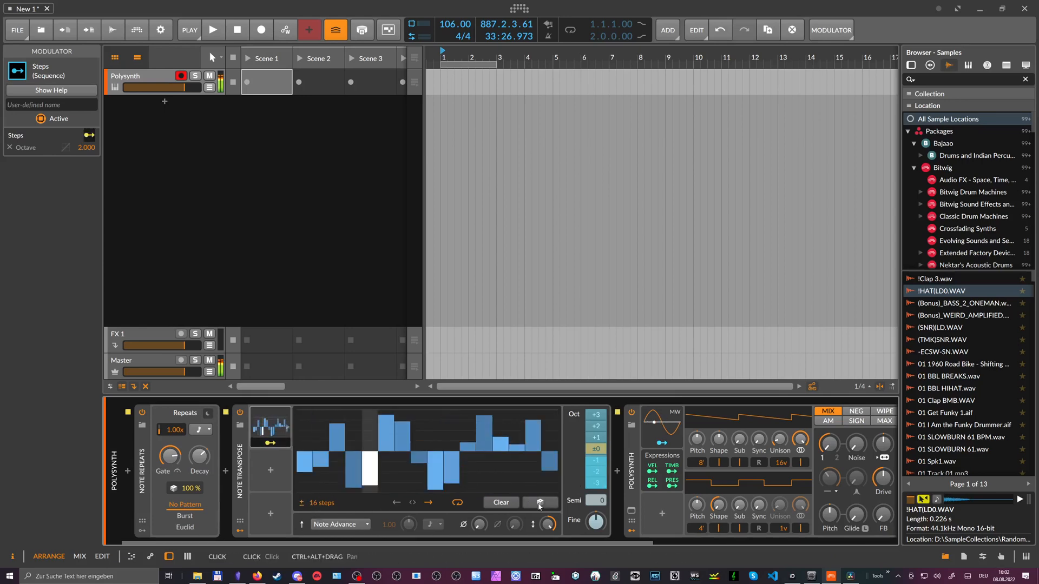
pyautogui.moveTo(587, 460); pyautogui.dragTo(672, 422)
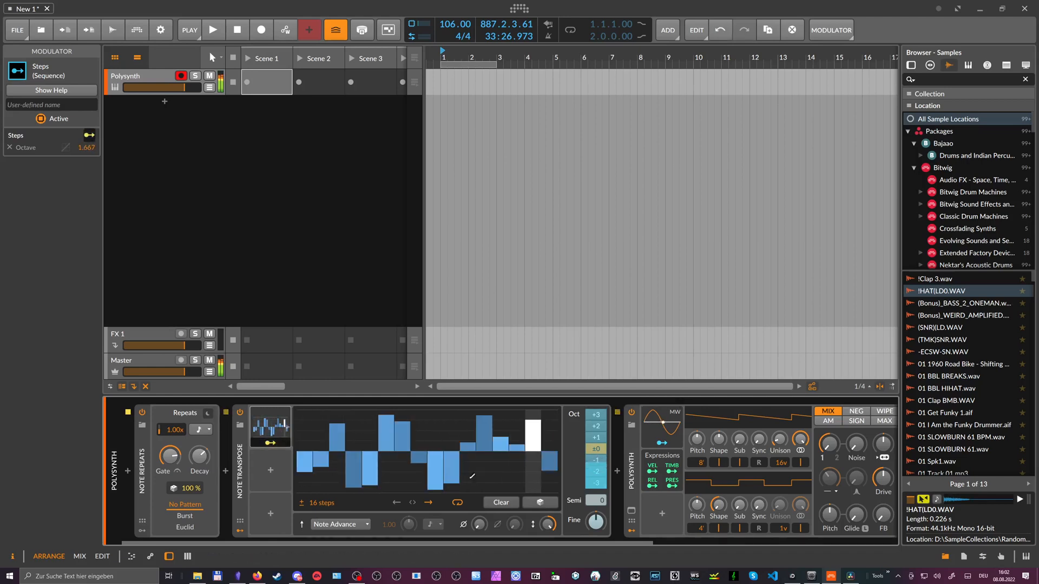
# Remove the octave mapping and route Steps to the Semi shift at depth 12.00 instead.
pyautogui.click(273, 450)
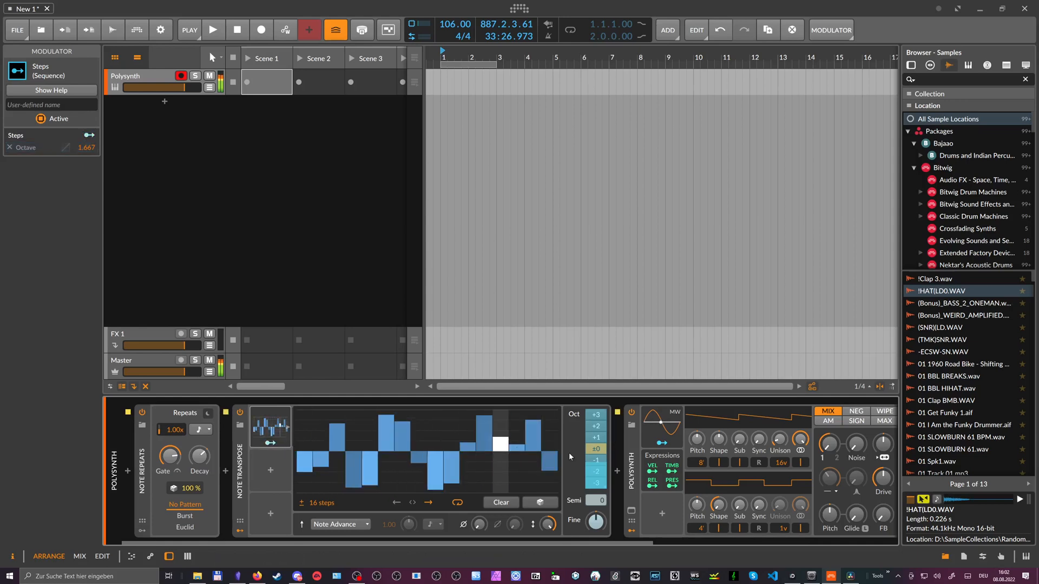
pyautogui.doubleClick(596, 459)
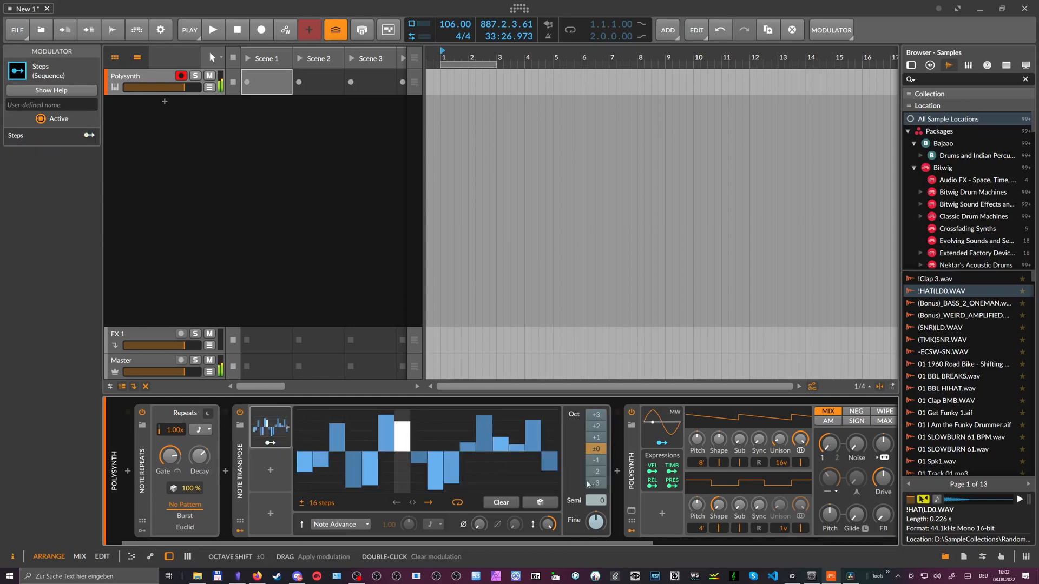
pyautogui.moveTo(601, 504); pyautogui.dragTo(602, 488)
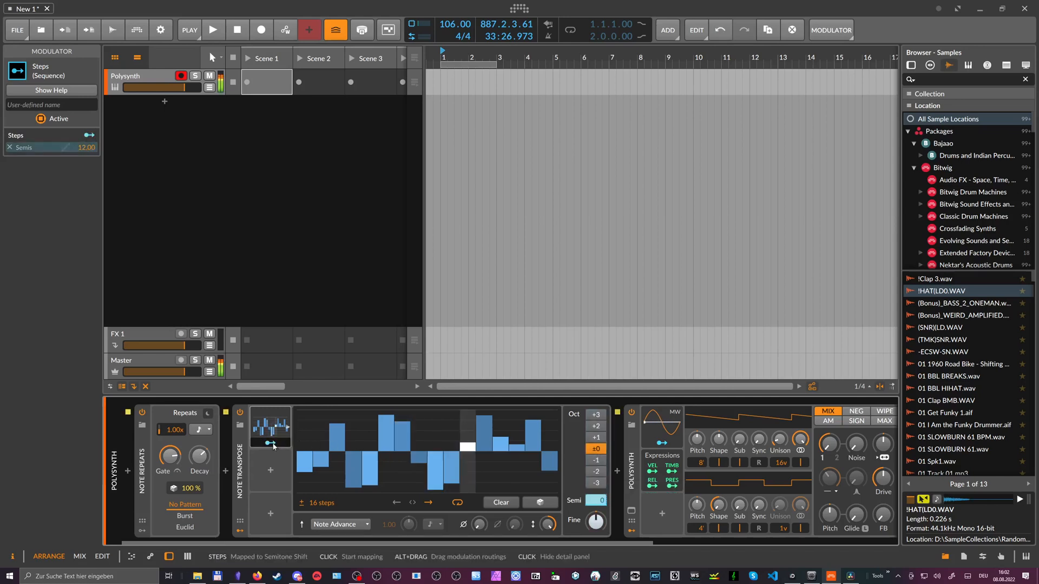
# Insert a Key Filter (C Minor) between Note Transpose and Polysynth, searching 'ke'.
pyautogui.click(619, 471)
pyautogui.write('ke')
pyautogui.press('Down')
pyautogui.press('Return')
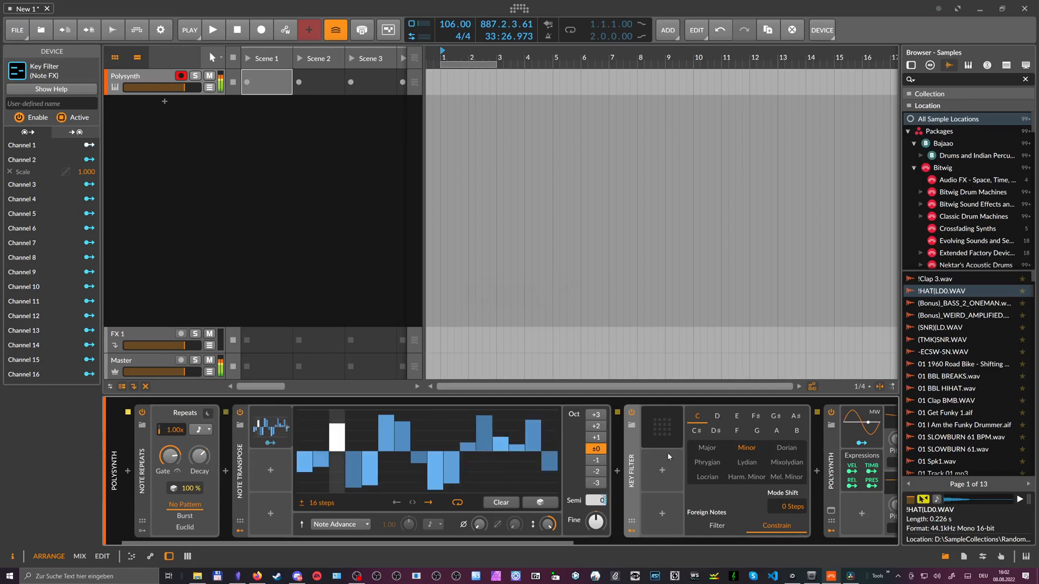
pyautogui.scroll(-5, 667, 452)
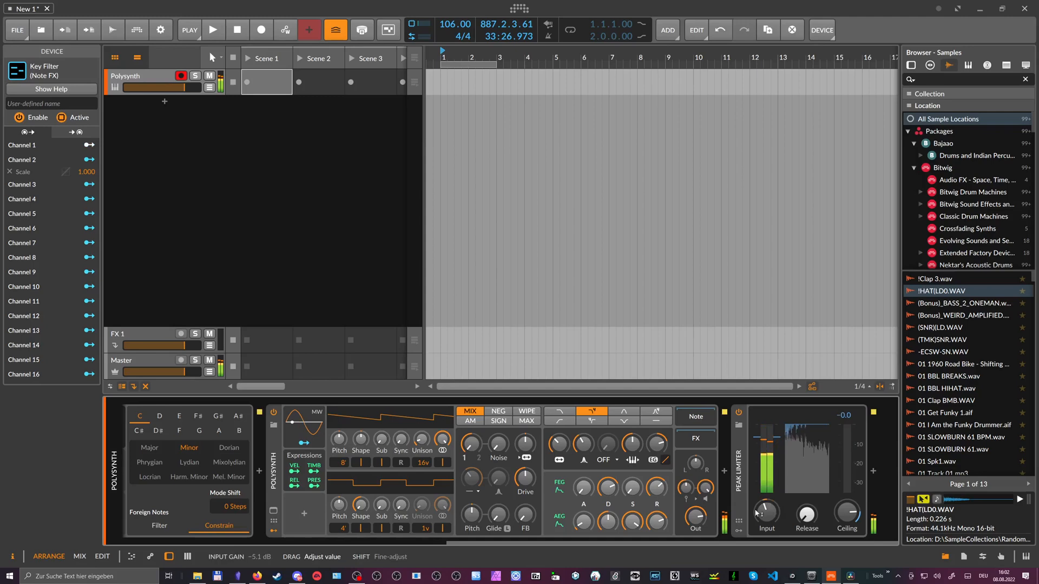
pyautogui.moveTo(568, 542); pyautogui.dragTo(344, 541)
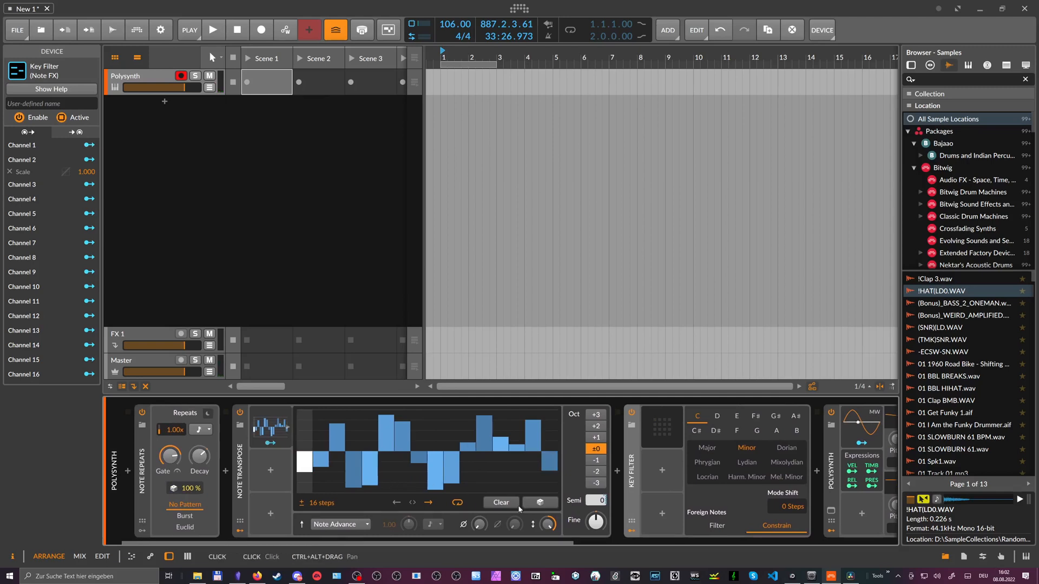
# Reshuffle the transpose steps twice, set Note Repeats to 2.02x, and start inserting a device after it.
pyautogui.click(538, 503)
pyautogui.click(537, 503)
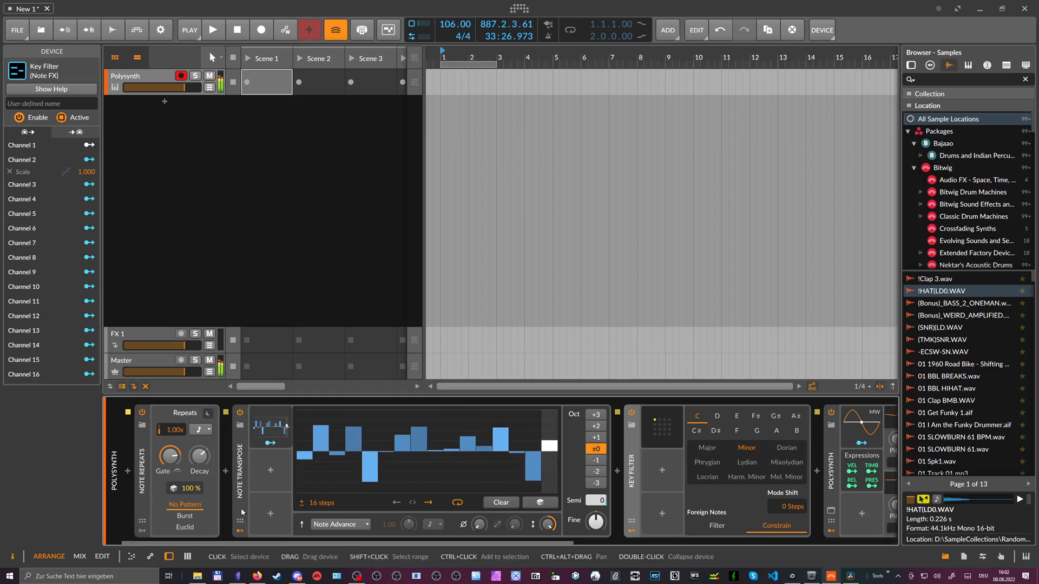
pyautogui.click(207, 429)
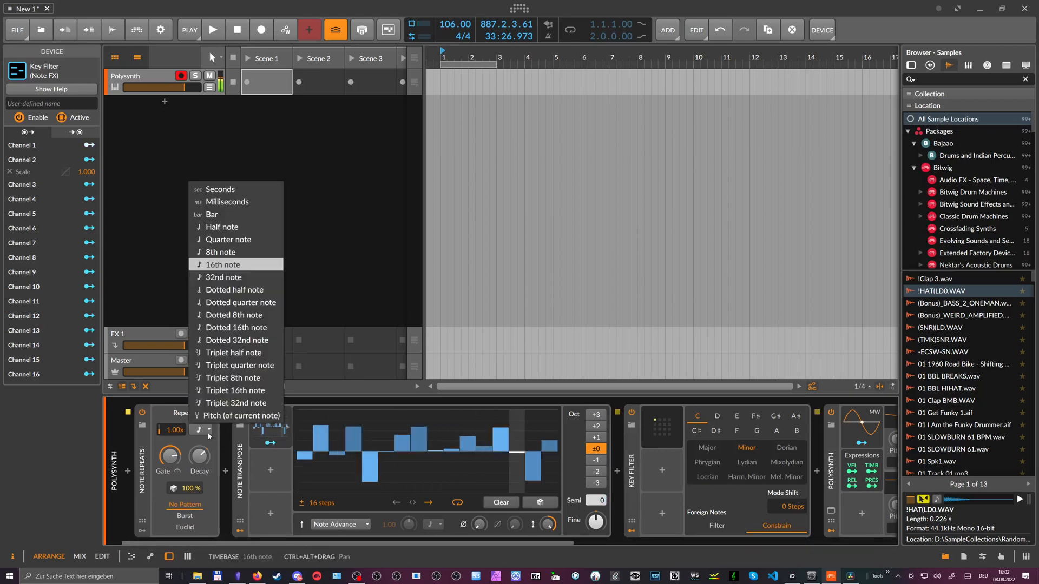
pyautogui.click(207, 436)
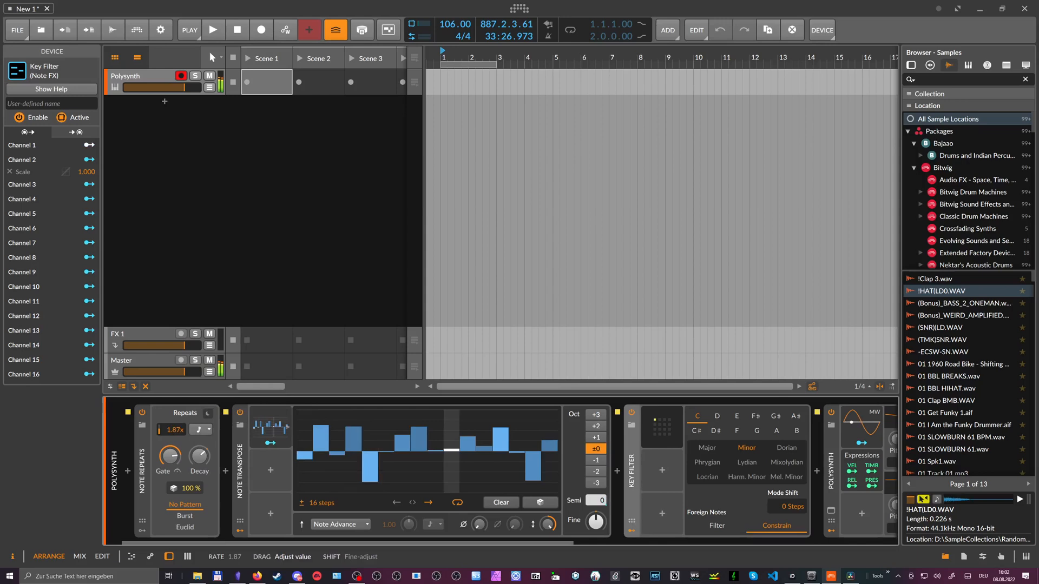
pyautogui.click(226, 471)
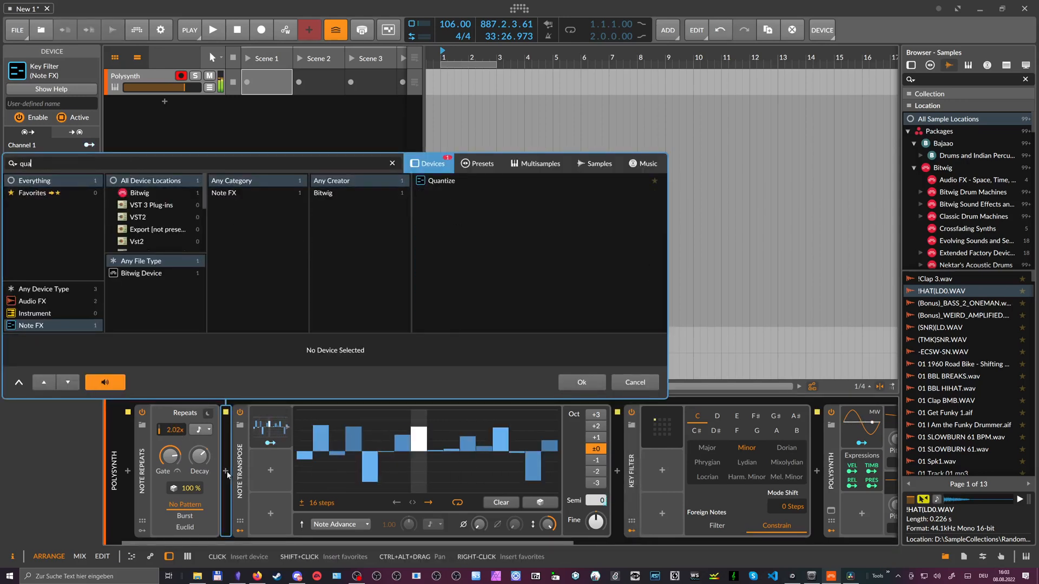
# Insert Quantize and move it after Key Filter, lower Note Repeats to 1.56x, reshuffle the transpose steps.
pyautogui.press('Down')
pyautogui.press('Return')
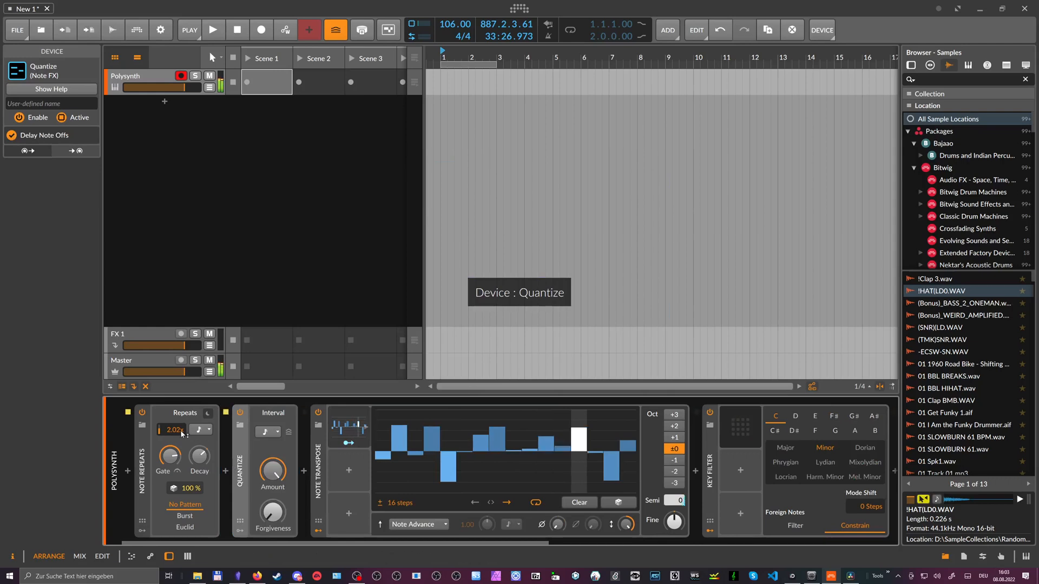
pyautogui.moveTo(177, 429); pyautogui.dragTo(178, 434)
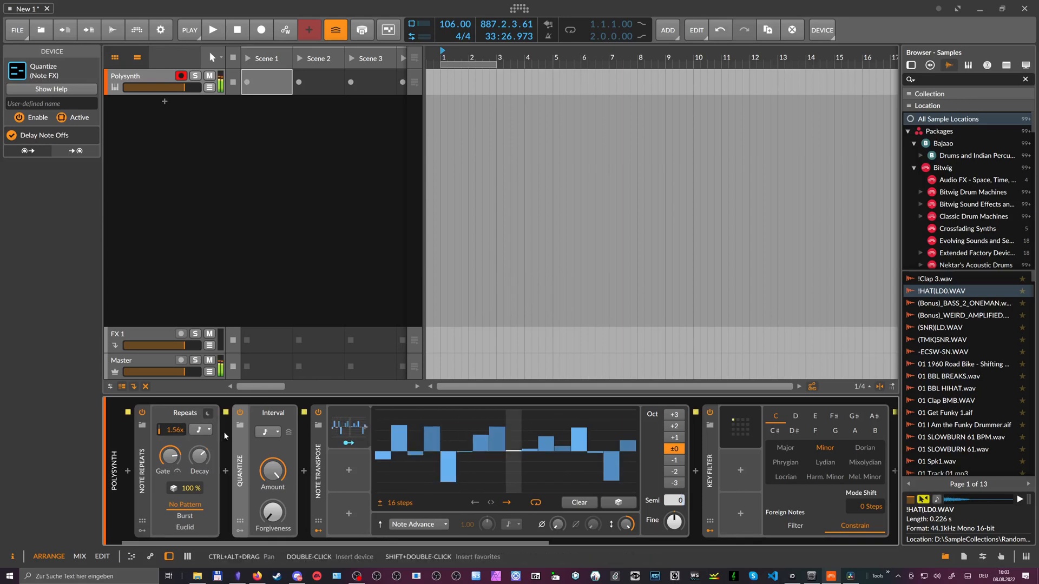
pyautogui.scroll(-1, 264, 534)
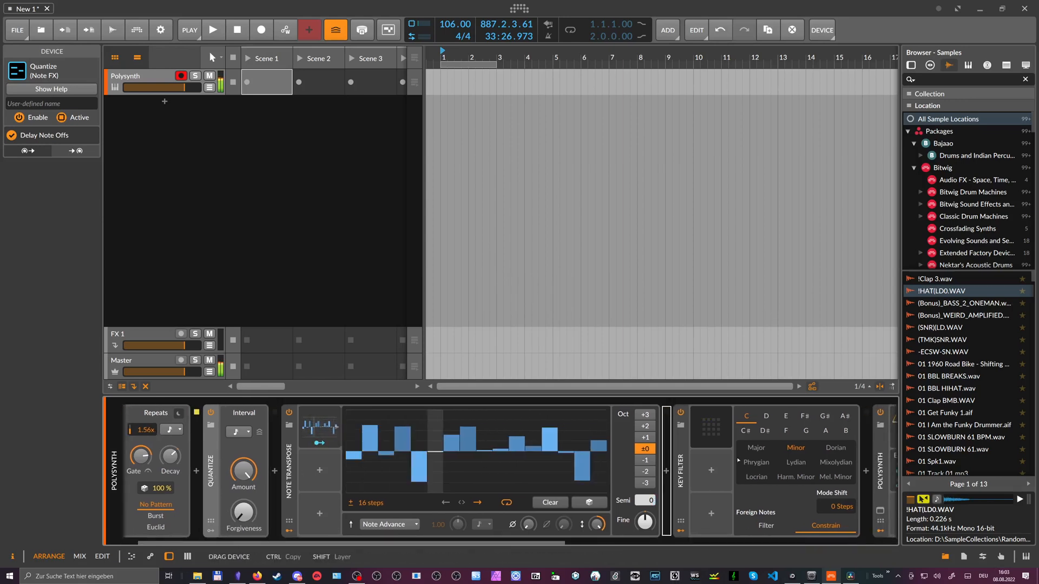
pyautogui.moveTo(210, 473); pyautogui.dragTo(810, 485)
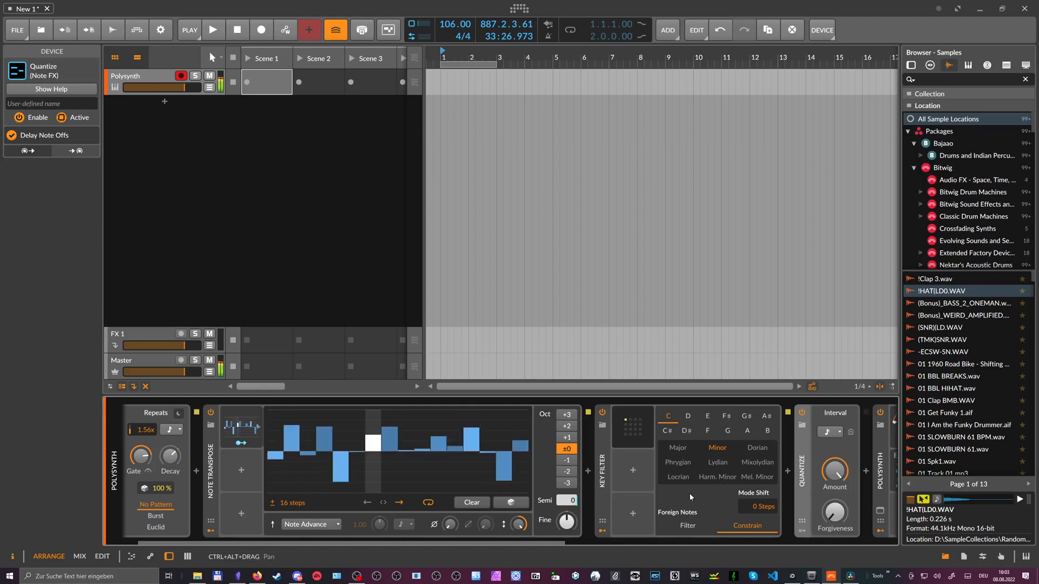
pyautogui.moveTo(559, 545); pyautogui.dragTo(499, 542)
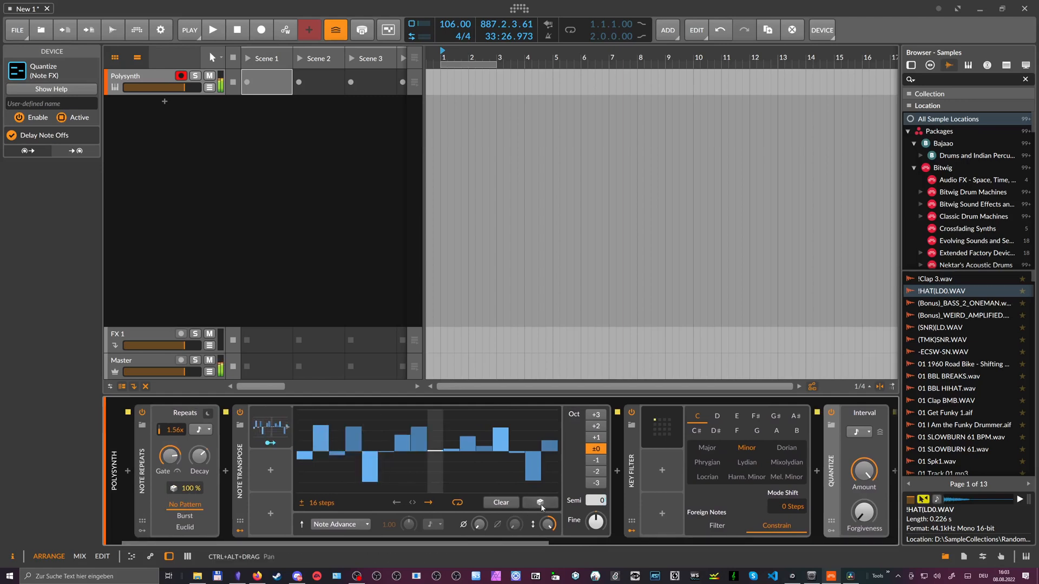
pyautogui.click(540, 501)
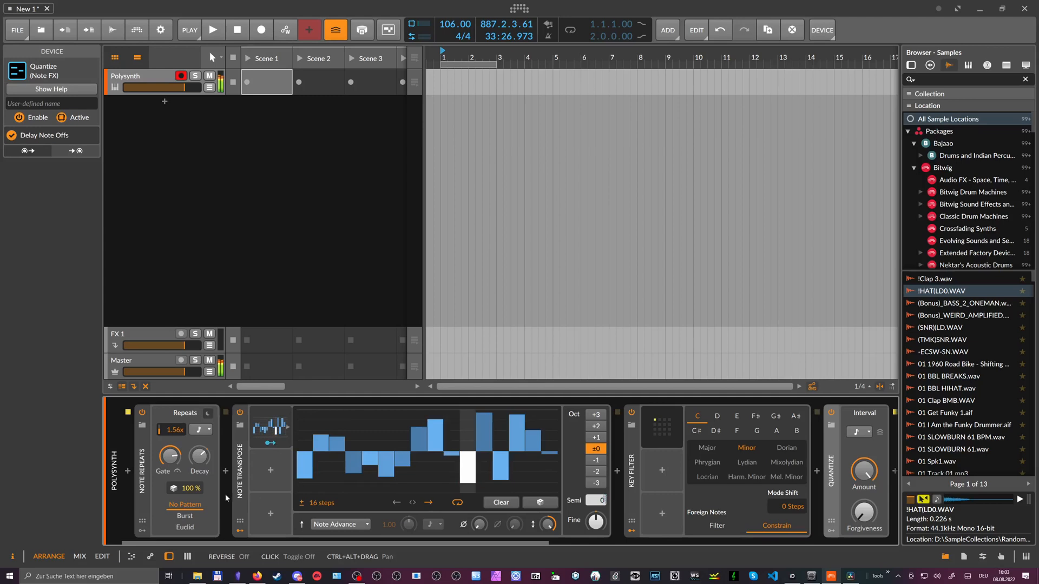
pyautogui.click(142, 429)
pyautogui.write('step')
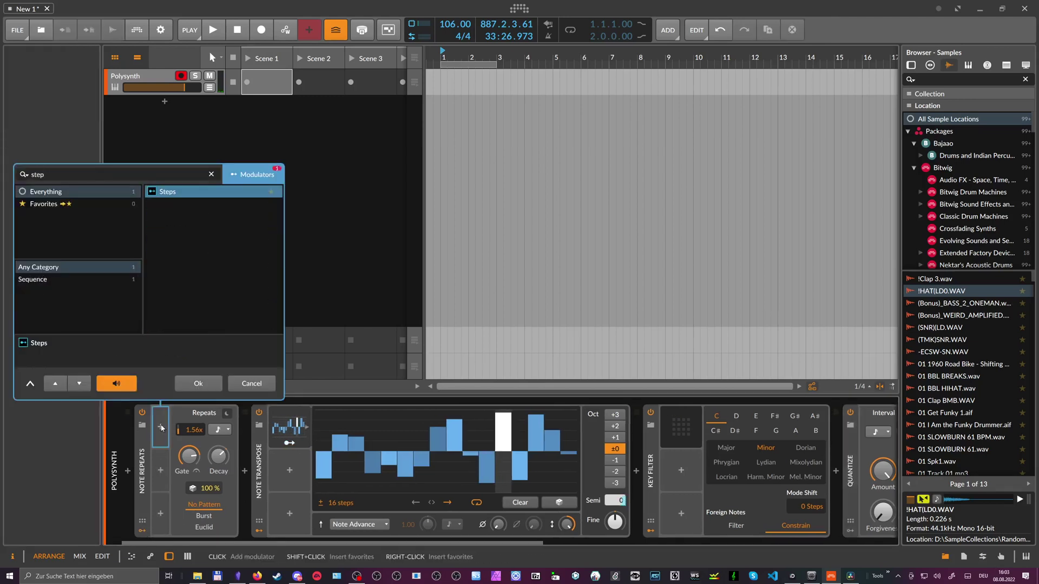
# Add a Steps modulator to Note Repeats, map it to Rate, make it bipolar and randomize the pattern.
pyautogui.press('Return')
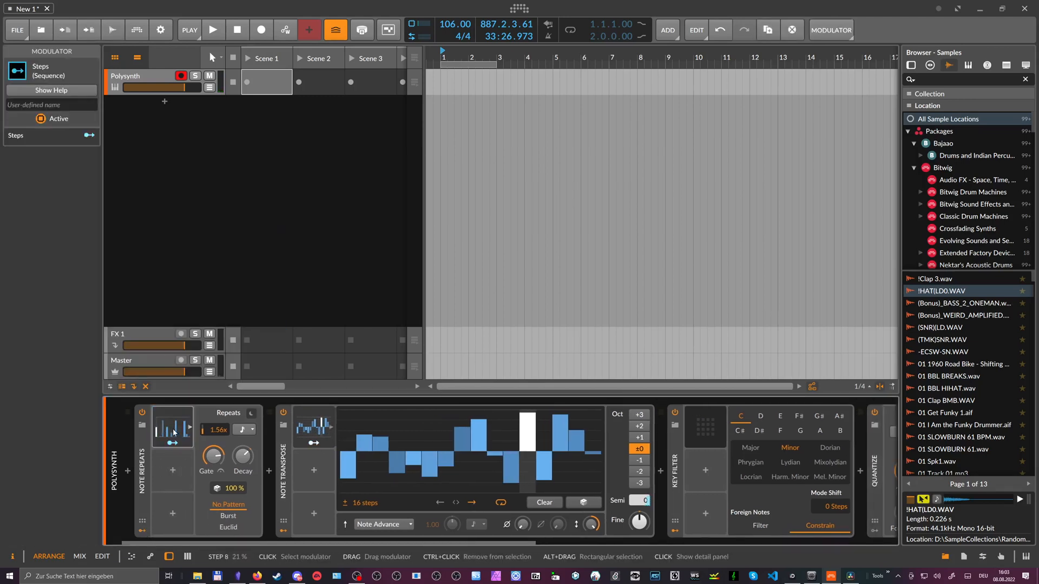
pyautogui.click(174, 446)
pyautogui.moveTo(218, 430); pyautogui.dragTo(218, 409)
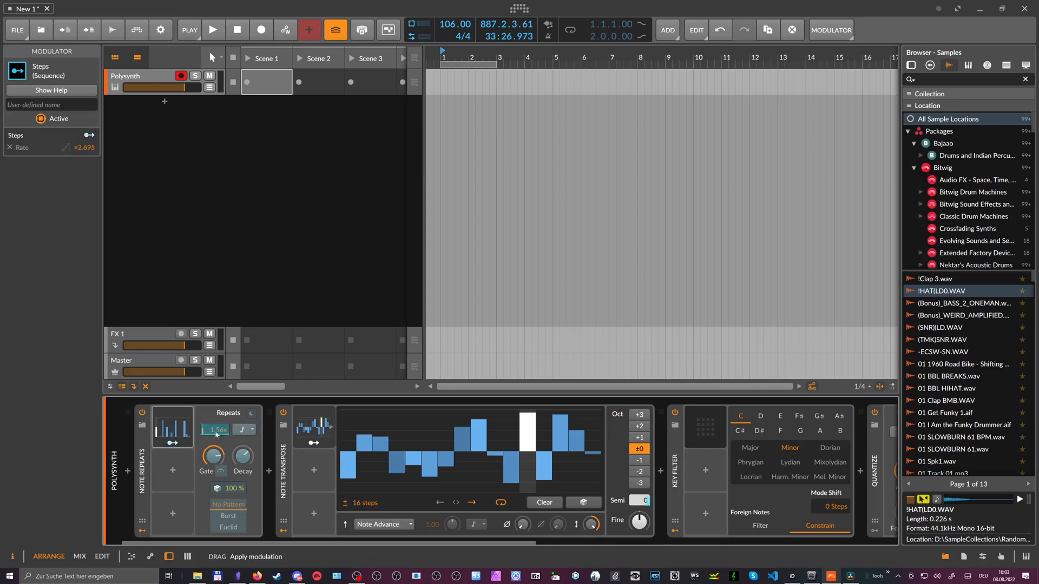
pyautogui.click(175, 430)
pyautogui.click(204, 504)
pyautogui.click(442, 502)
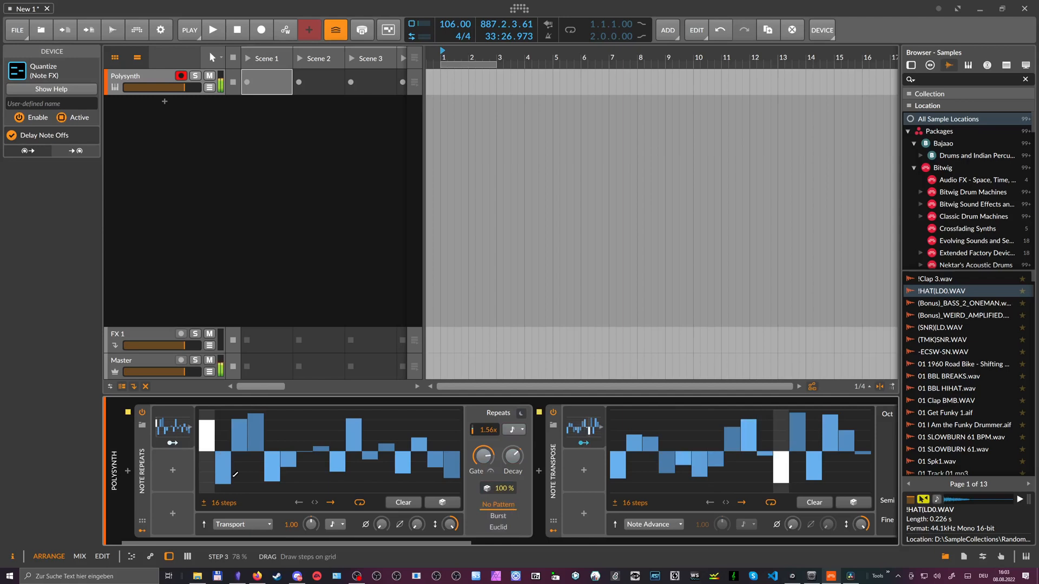
# Check the Steps timing mode and keep Transport, scrolling the device chain.
pyautogui.click(270, 524)
pyautogui.click(292, 210)
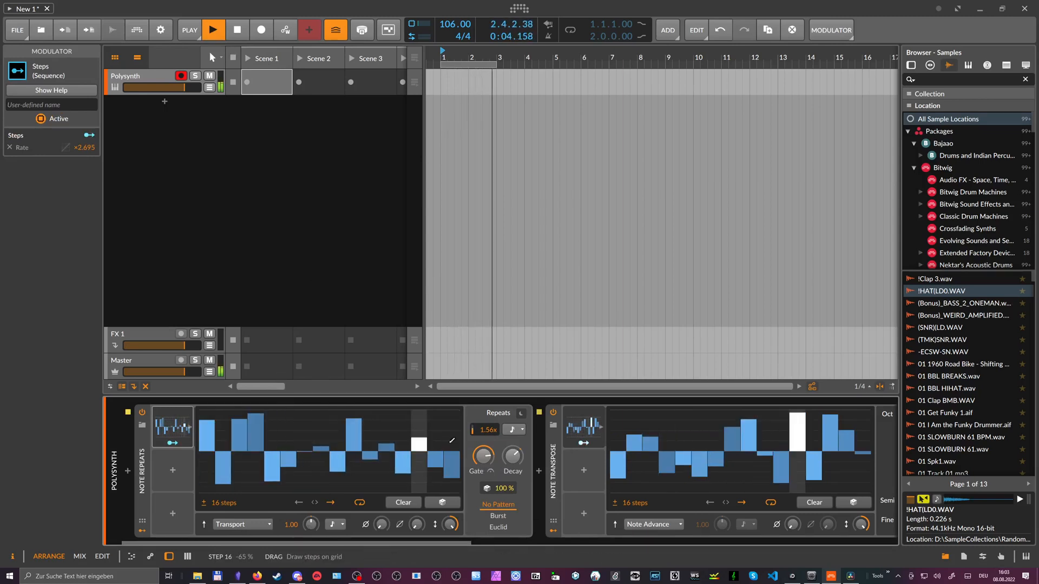
pyautogui.moveTo(378, 541); pyautogui.dragTo(404, 540)
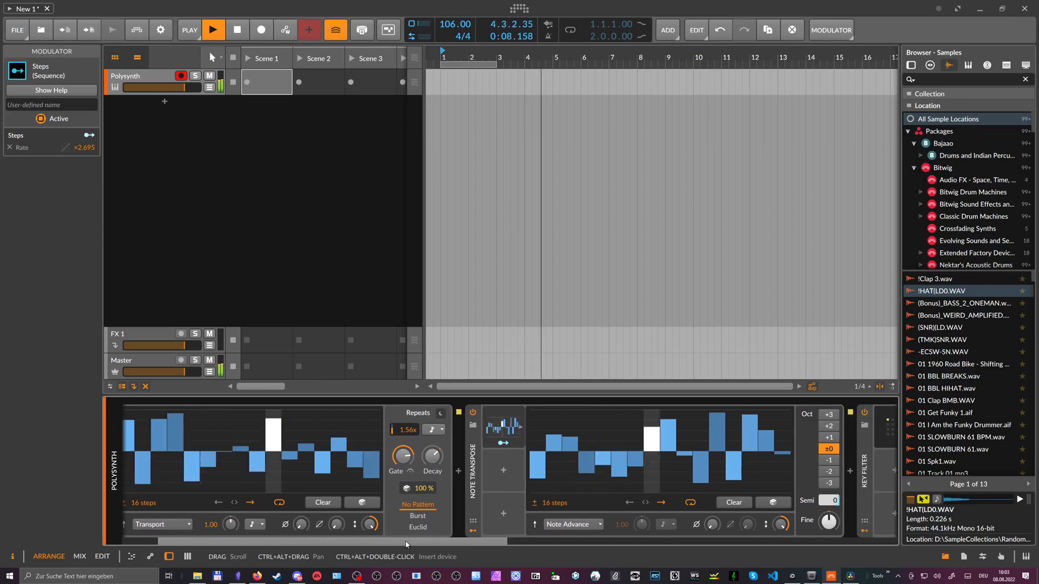
pyautogui.moveTo(406, 541)
pyautogui.mouseDown()
pyautogui.moveTo(347, 540)
pyautogui.moveTo(786, 540)
pyautogui.mouseUp()
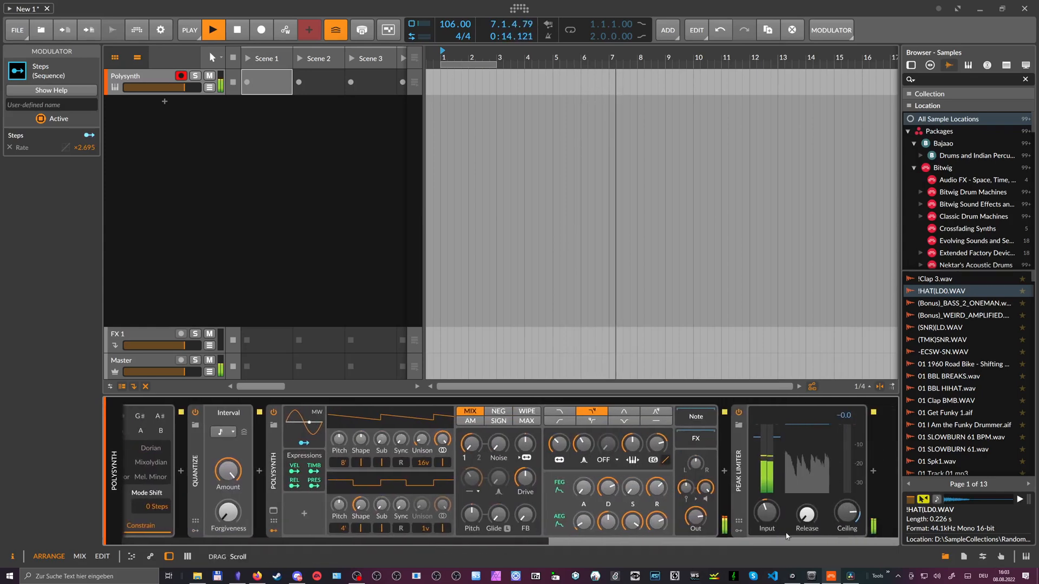
# Insert Delay-2 after Polysynth from a 'delay' search.
pyautogui.click(724, 471)
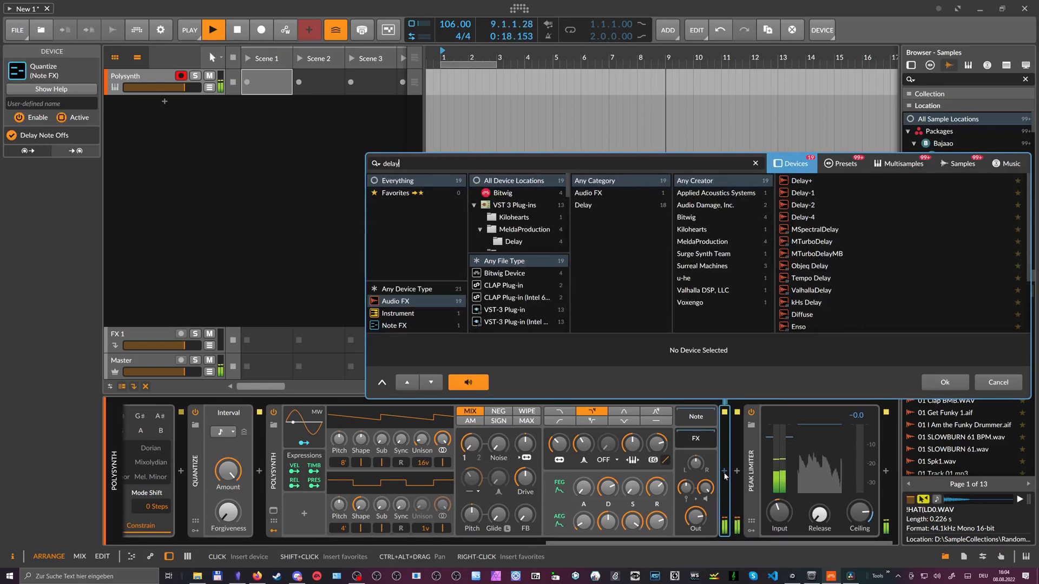
pyautogui.press('Down')
pyautogui.press('Down')
pyautogui.press('Down')
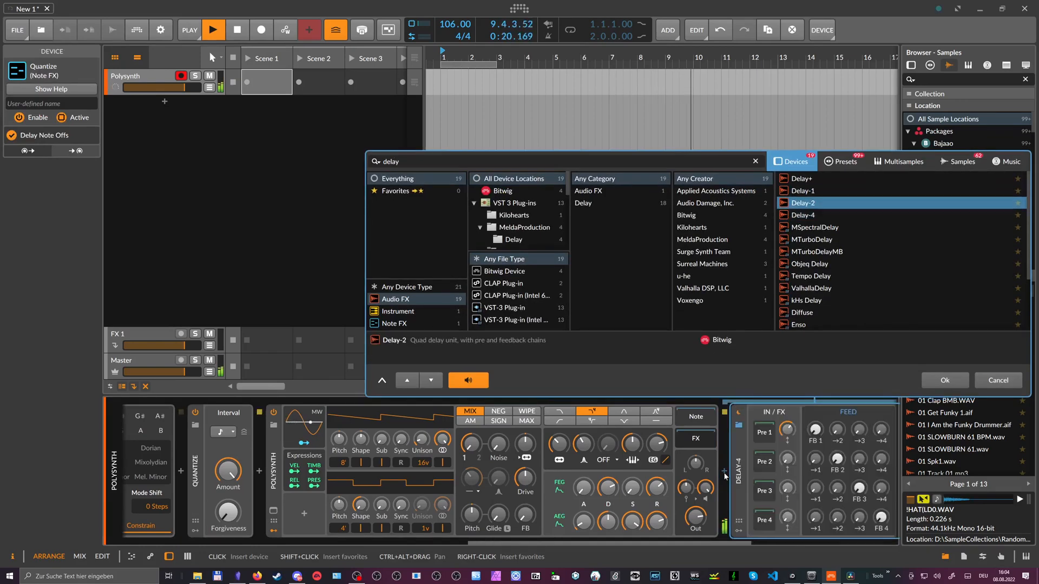
pyautogui.press('Return')
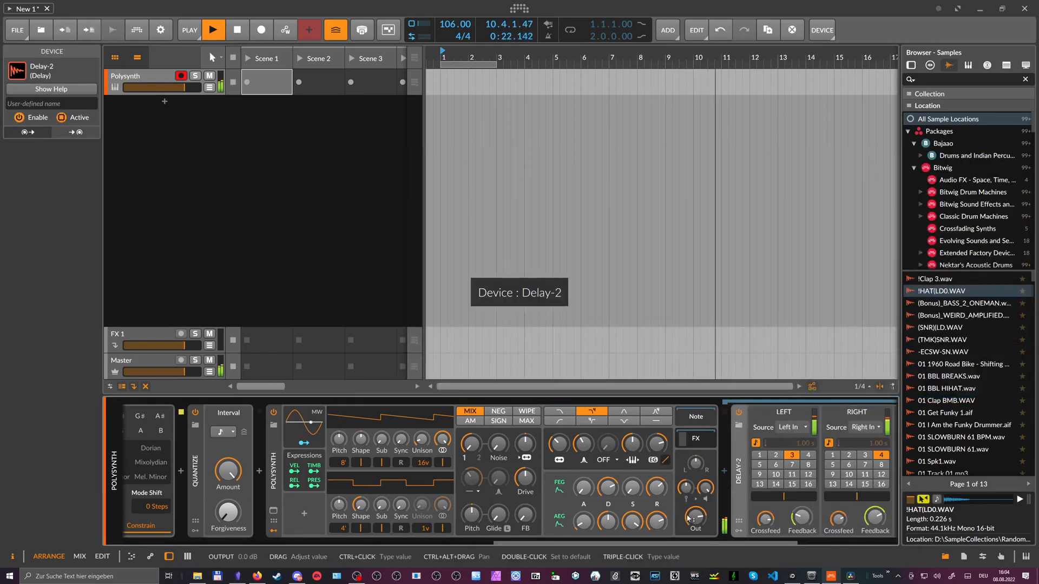
pyautogui.moveTo(557, 442)
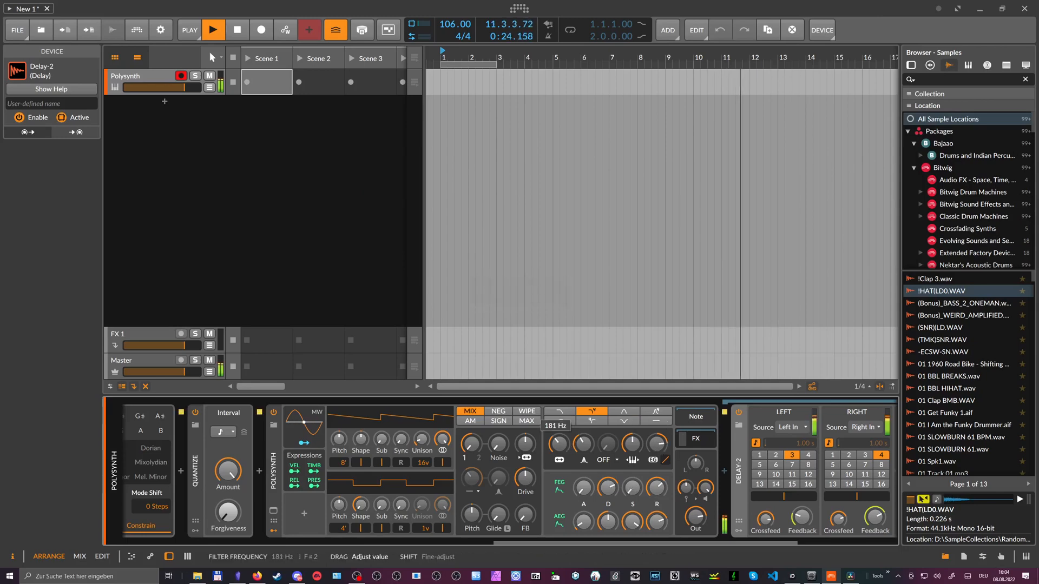
# Give Polysynth a bipolar Steps modulator driving Filter Frequency and Filter Envelope Depth.
pyautogui.click(305, 513)
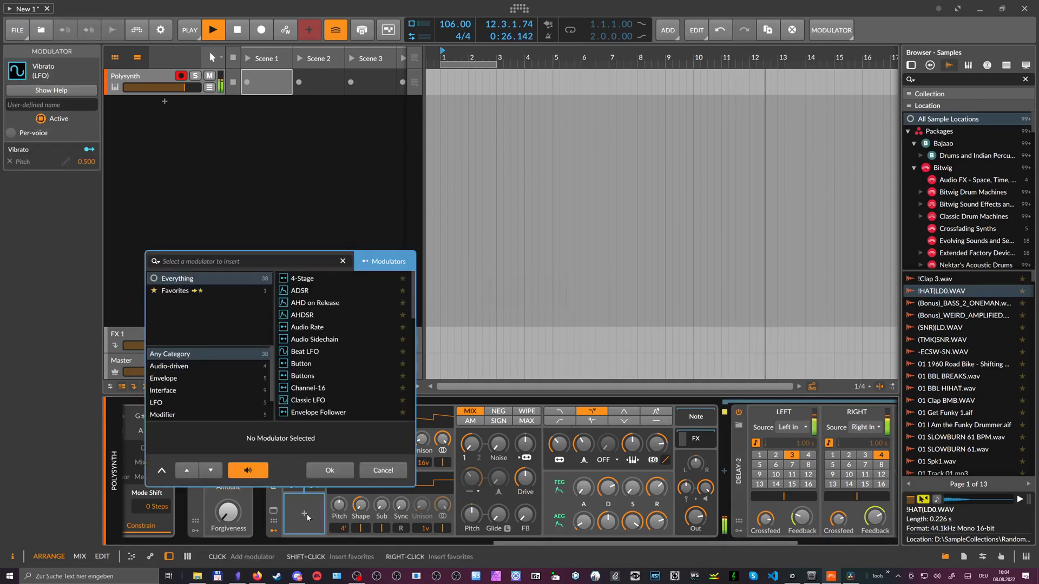
pyautogui.write('step')
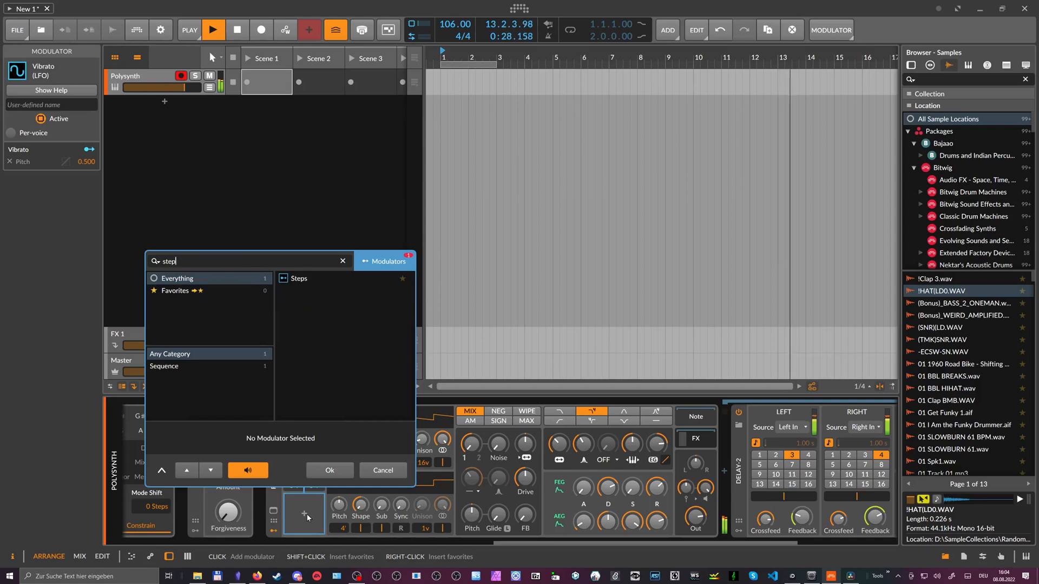
pyautogui.press('Return')
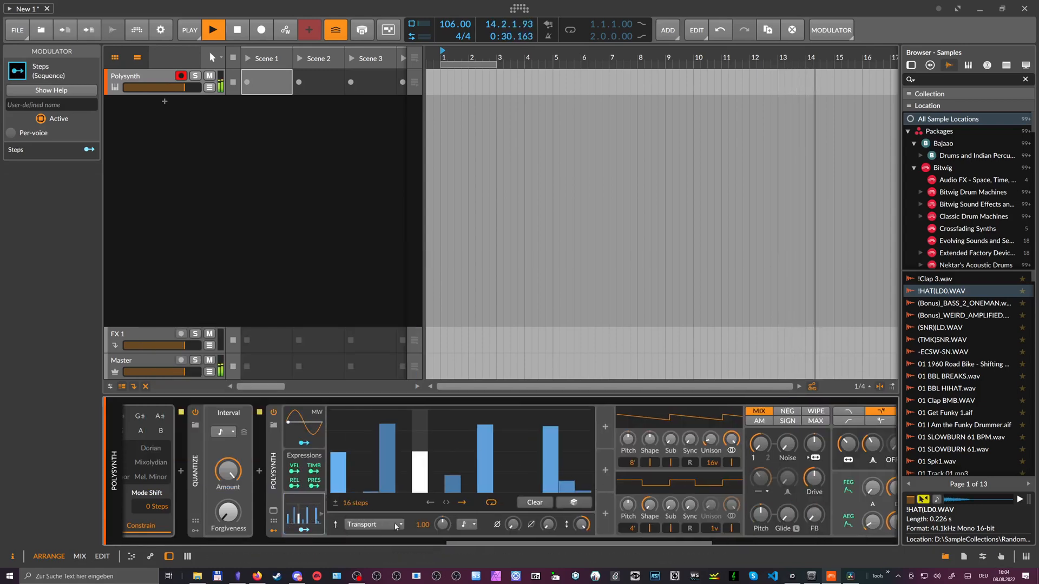
pyautogui.click(336, 525)
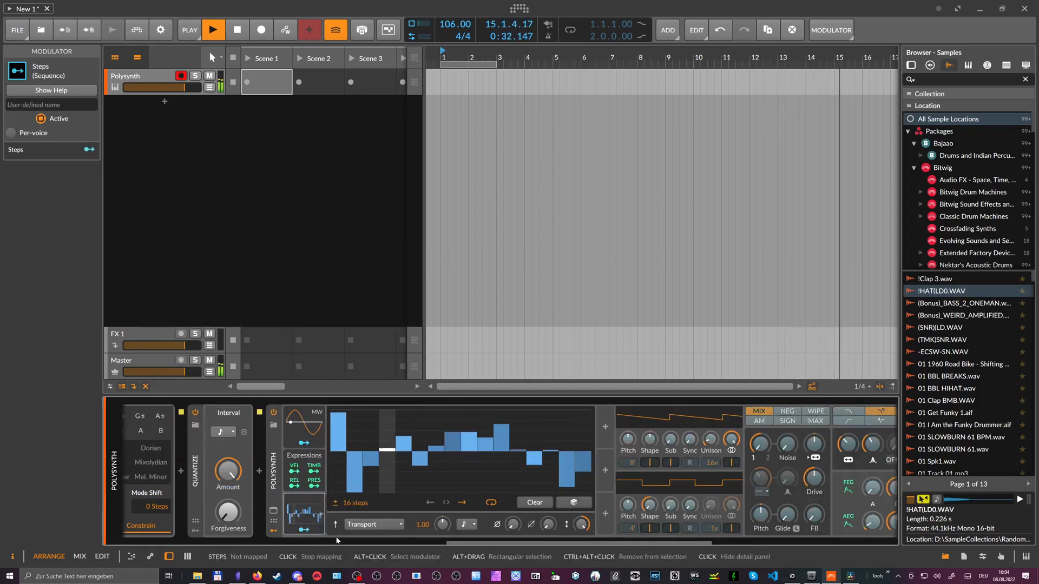
pyautogui.moveTo(335, 541); pyautogui.dragTo(455, 542)
pyautogui.moveTo(687, 448); pyautogui.dragTo(686, 439)
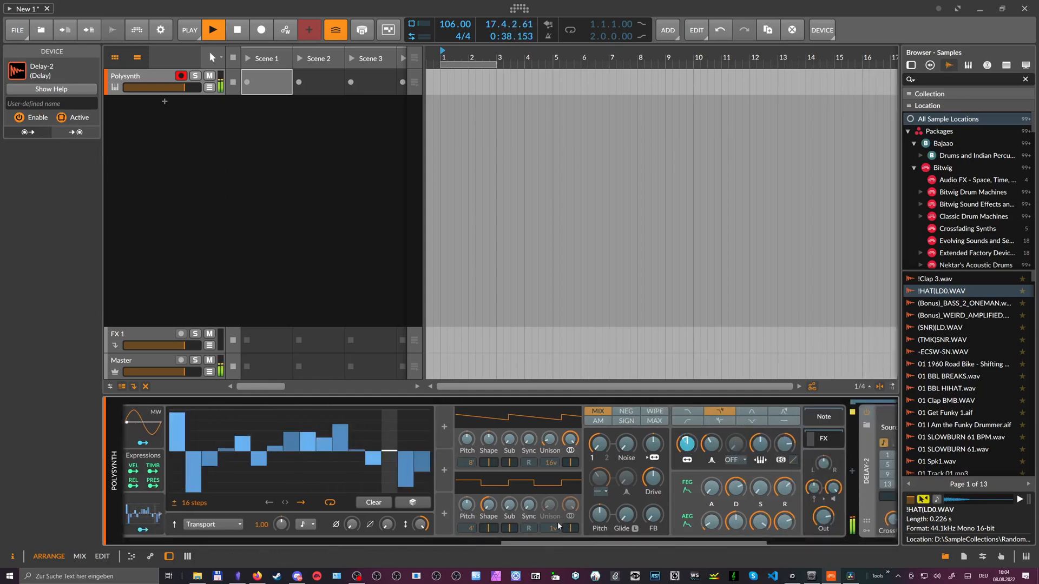
pyautogui.scroll(2, 686, 443)
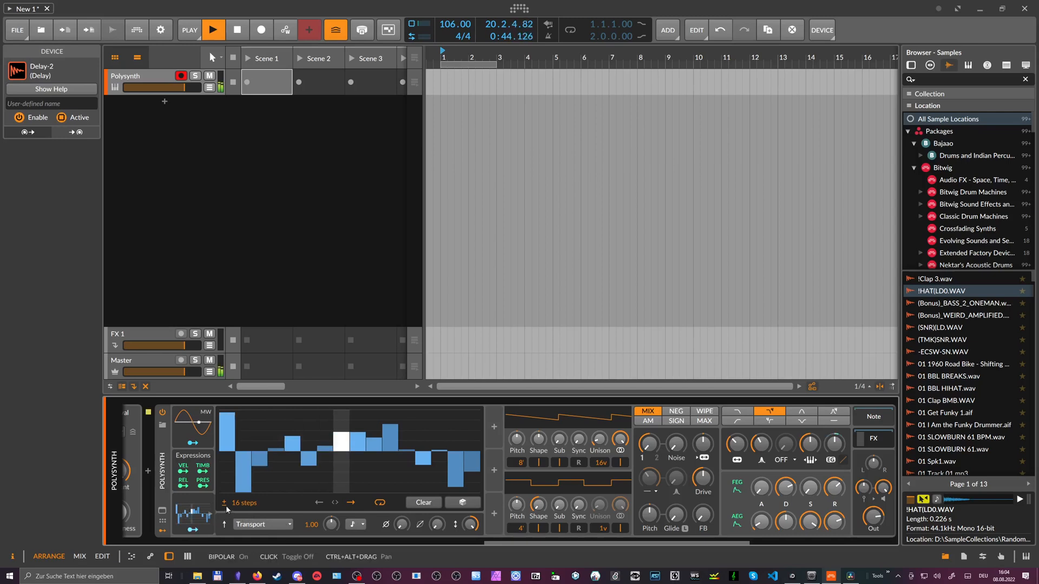
pyautogui.click(195, 520)
pyautogui.click(197, 529)
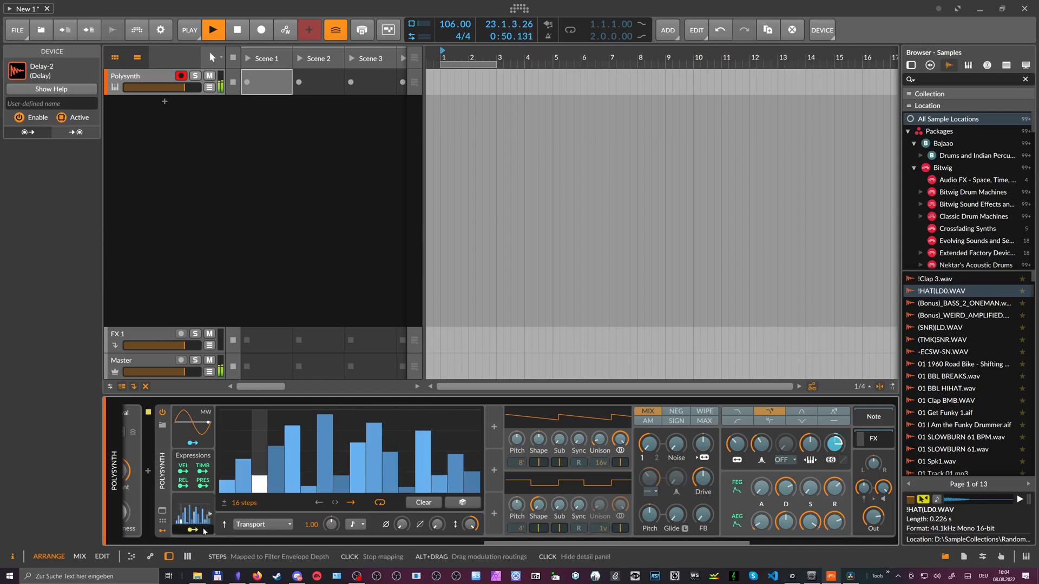
# Duplicate the Polysynth Steps modulator as Steps 2, shorten it to 11 steps and map it to OSC 1/2 Mix at full depth.
pyautogui.rightClick(195, 514)
pyautogui.click(297, 568)
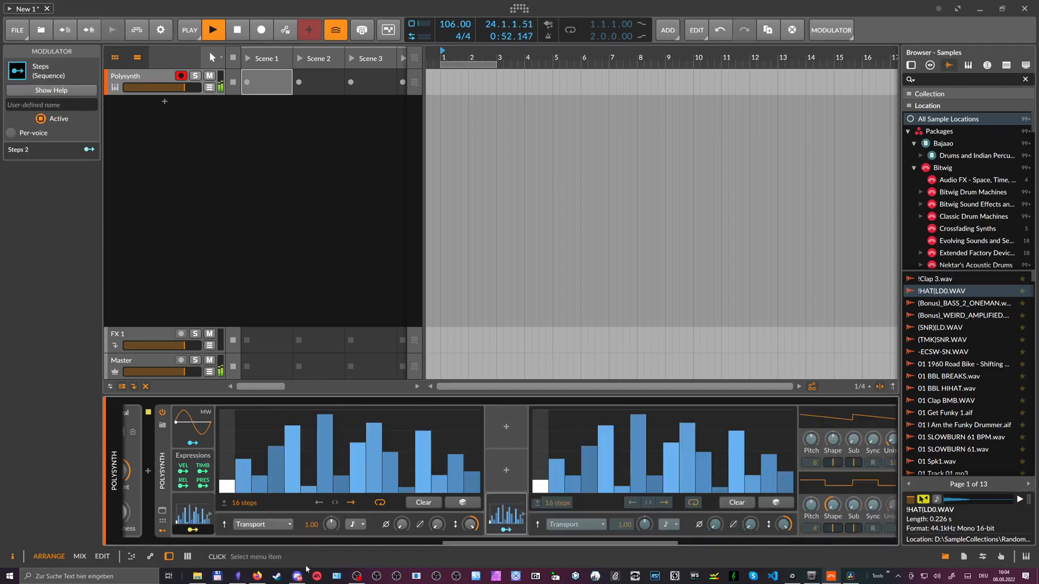
pyautogui.click(262, 527)
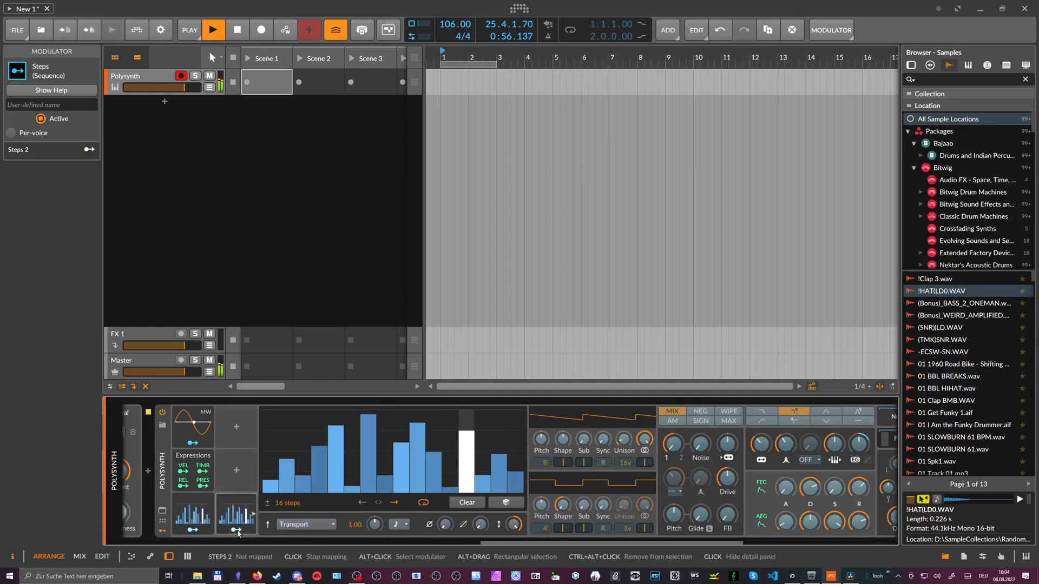
pyautogui.moveTo(287, 502); pyautogui.dragTo(286, 519)
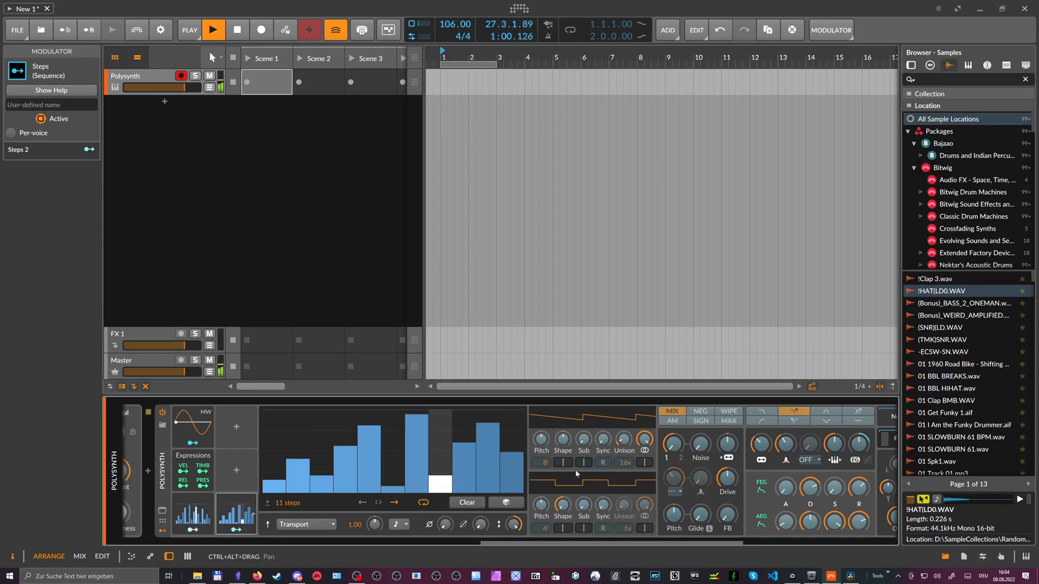
pyautogui.moveTo(673, 448); pyautogui.dragTo(673, 422)
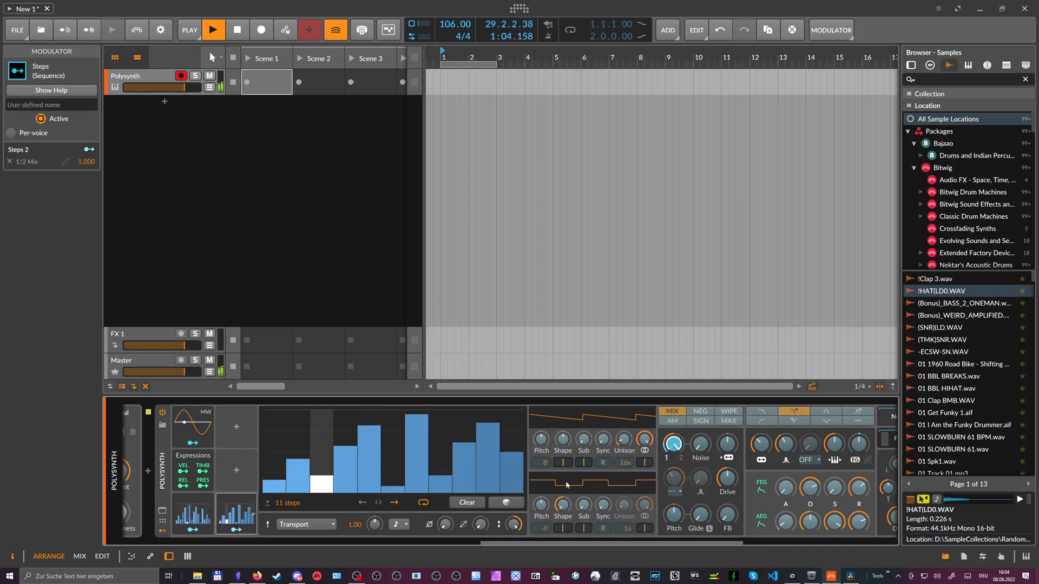
pyautogui.moveTo(479, 541); pyautogui.dragTo(734, 546)
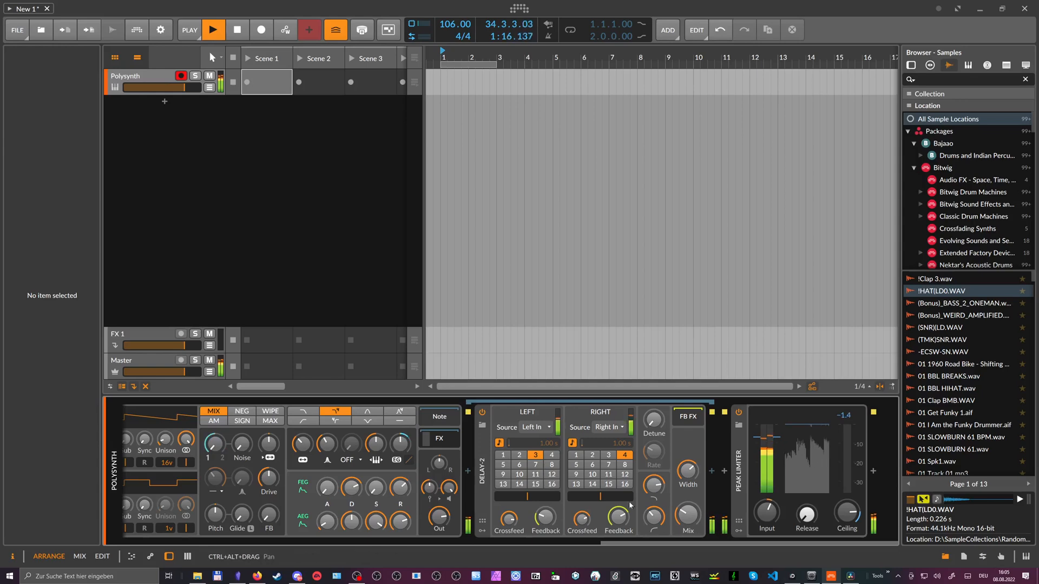
pyautogui.scroll(3, 568, 487)
pyautogui.scroll(3, 616, 539)
pyautogui.scroll(2, 528, 503)
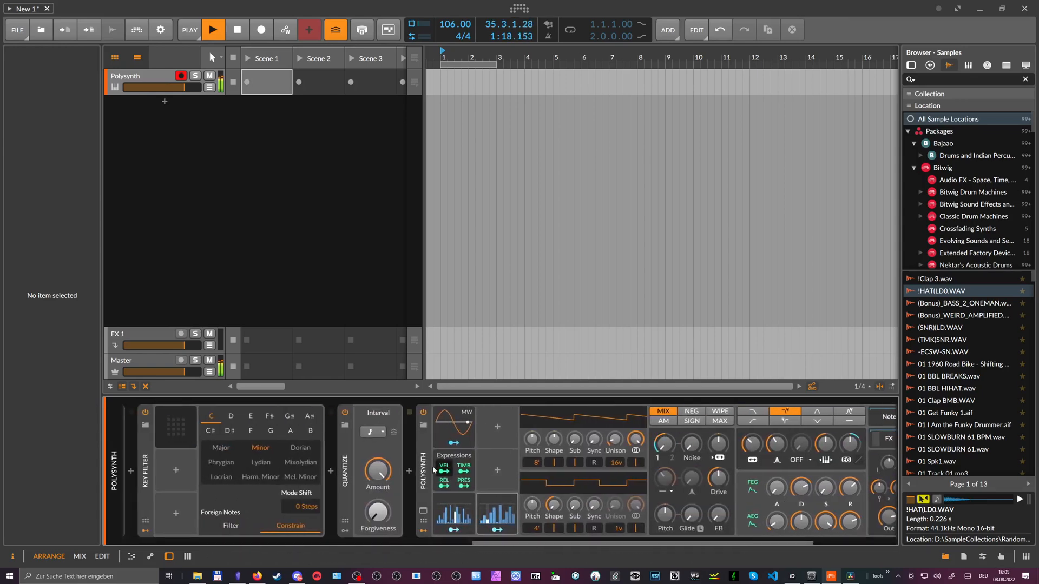
pyautogui.scroll(5, 542, 537)
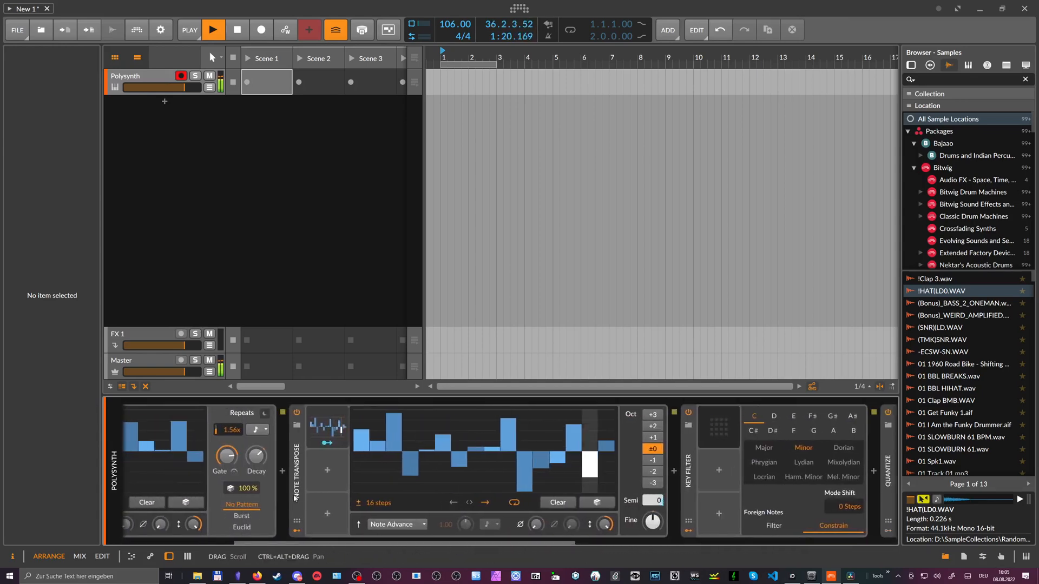
pyautogui.moveTo(326, 539); pyautogui.dragTo(210, 545)
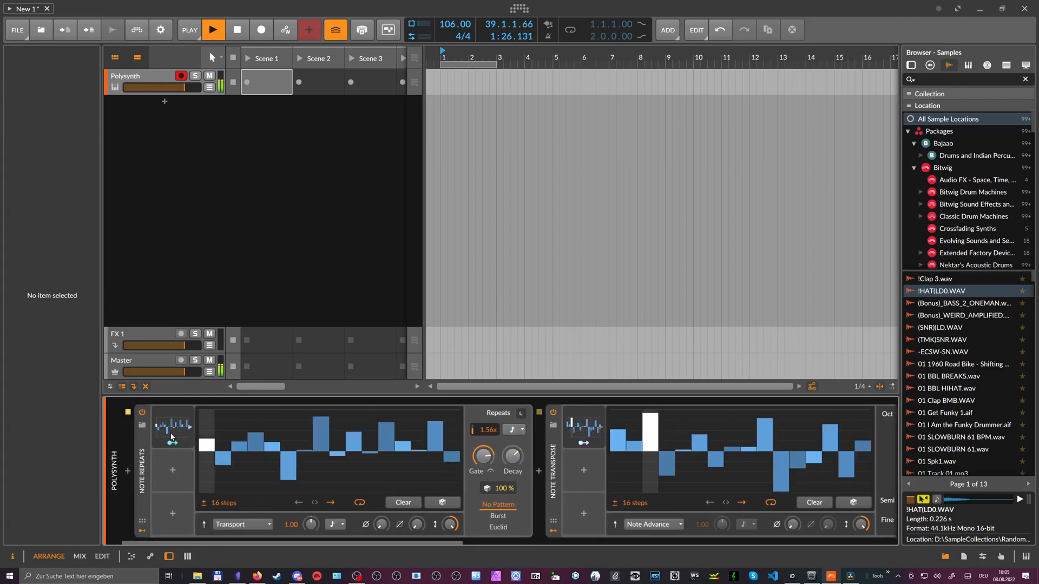
# Collapse the Steps editors on Note Repeats and Note Transpose so the chain into Polysynth shows compactly.
pyautogui.click(173, 428)
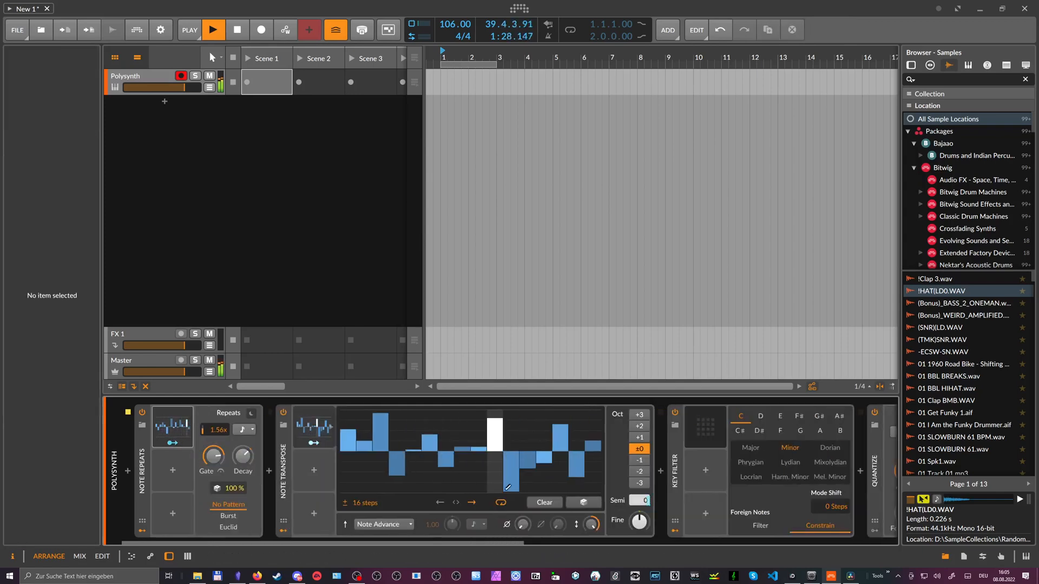
pyautogui.click(324, 427)
pyautogui.click(324, 428)
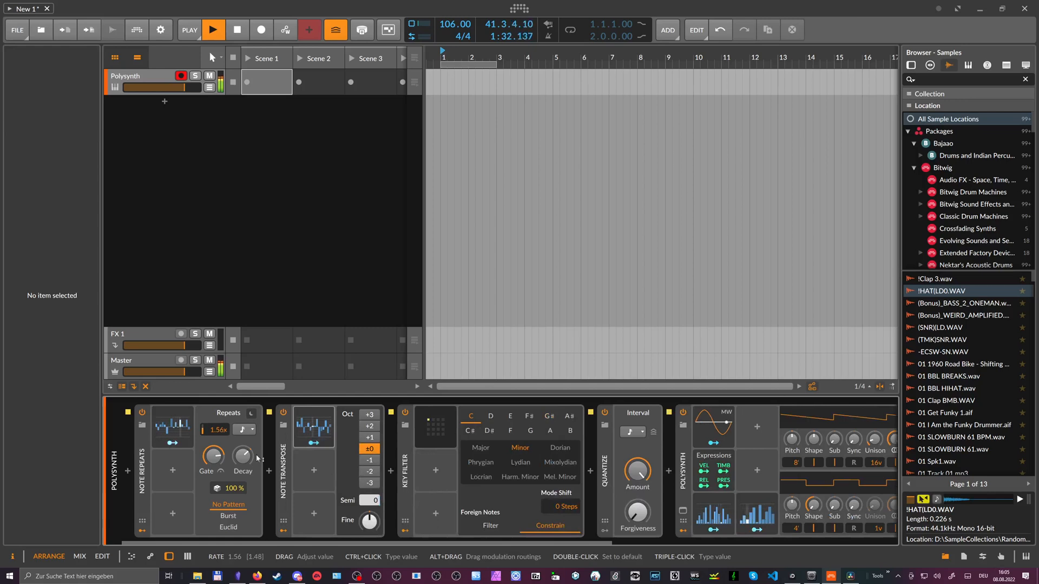
pyautogui.moveTo(280, 541); pyautogui.dragTo(455, 541)
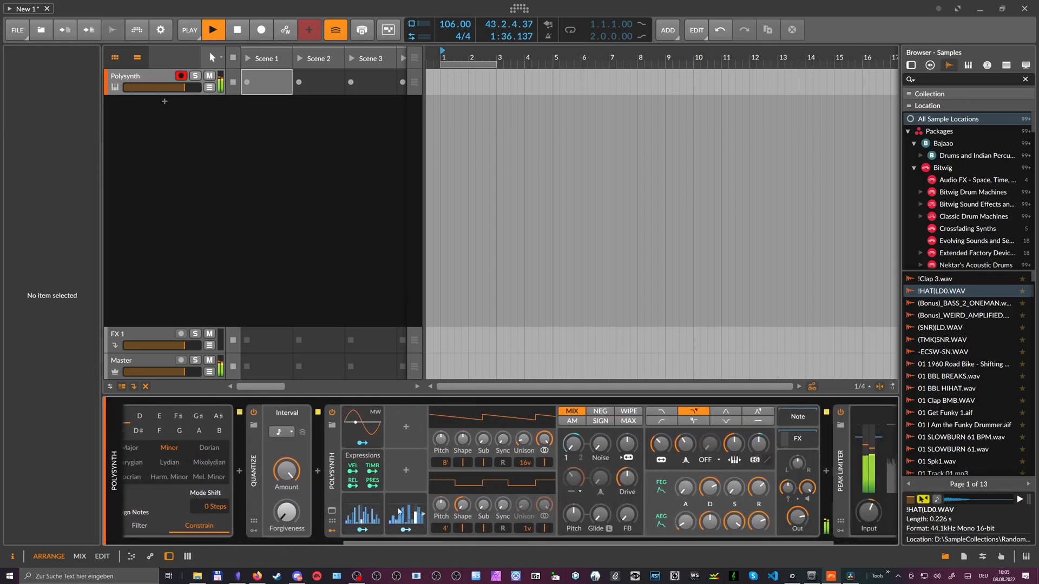